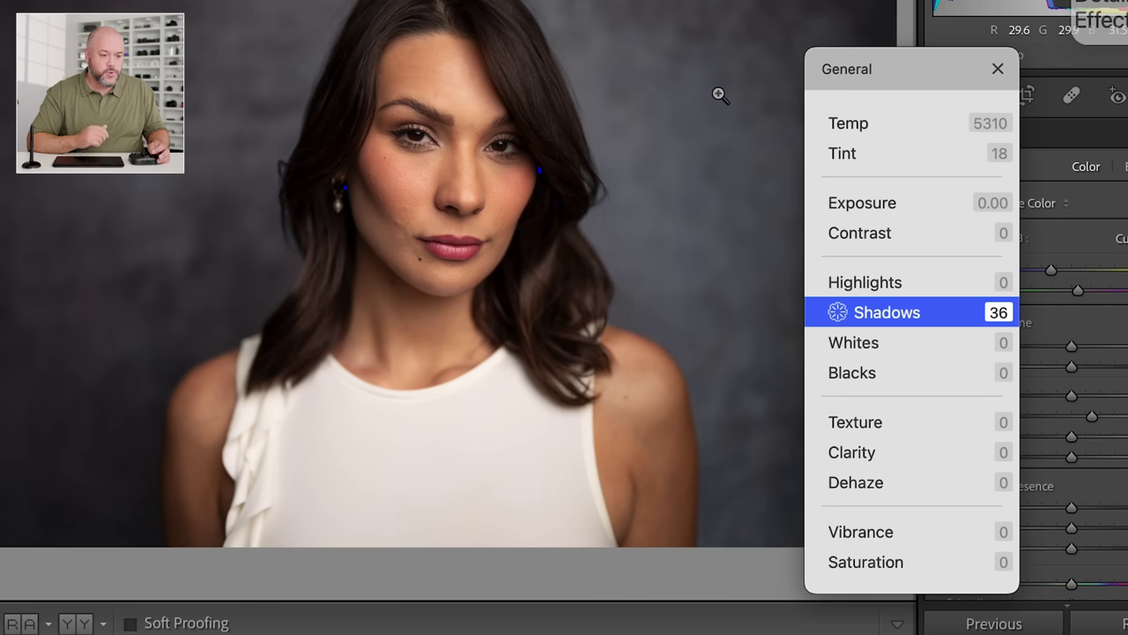
# Set the portrait's Blacks to 4
pyautogui.press('Down')
pyautogui.press('Down')
pyautogui.press('=')
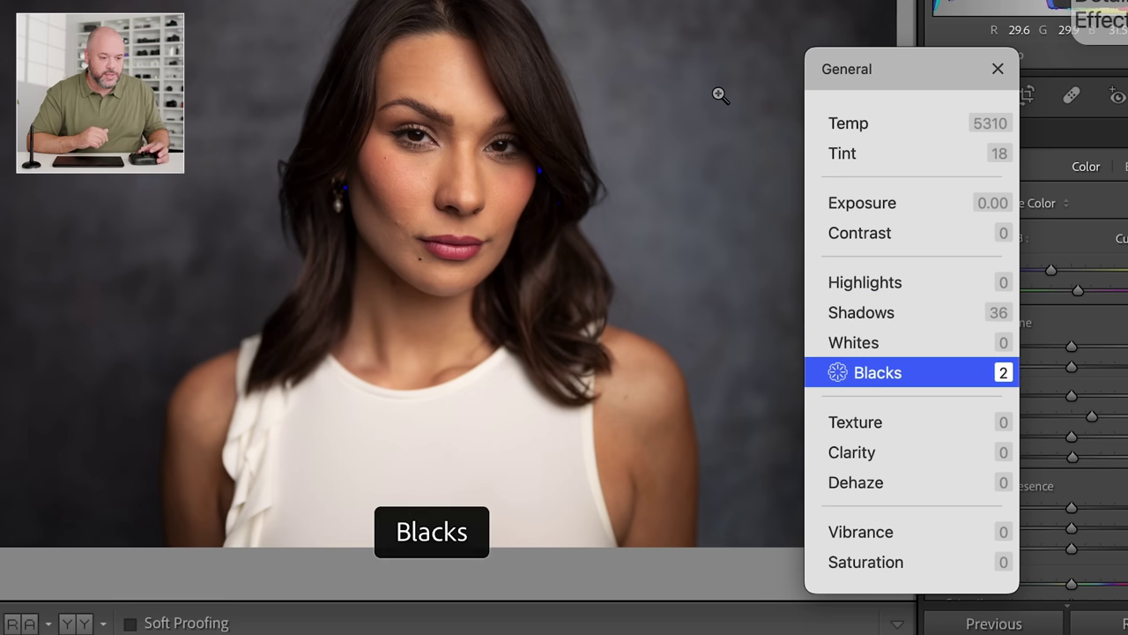
pyautogui.press('=')
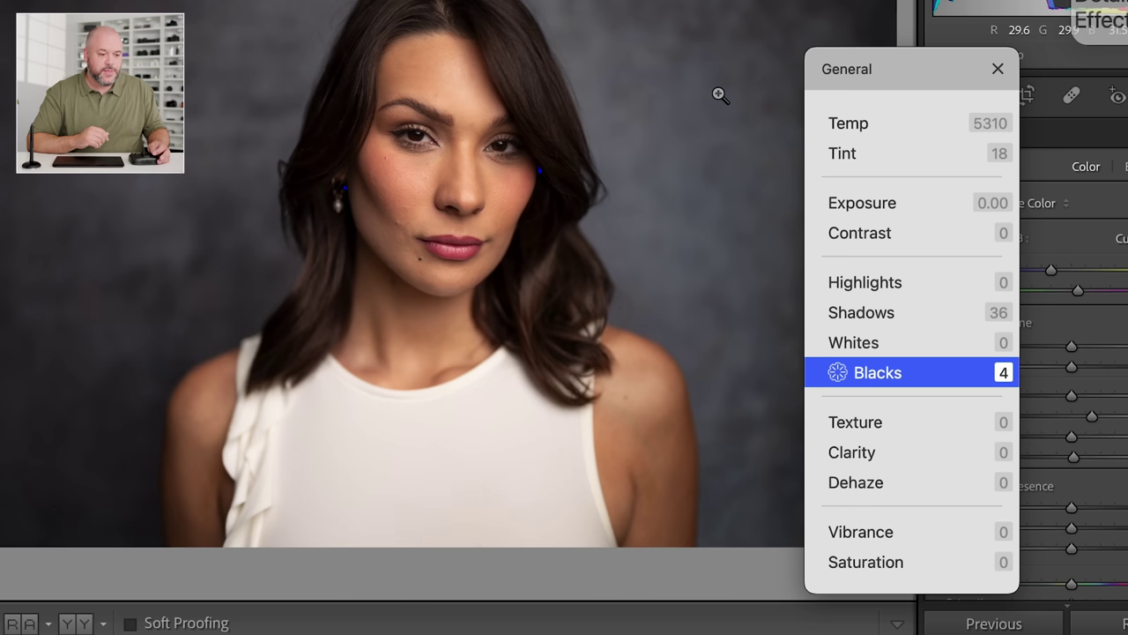
# Set the portrait's Vibrance to 5 and Saturation to 3
pyautogui.press('Down')
pyautogui.press('Down')
pyautogui.press('Down')
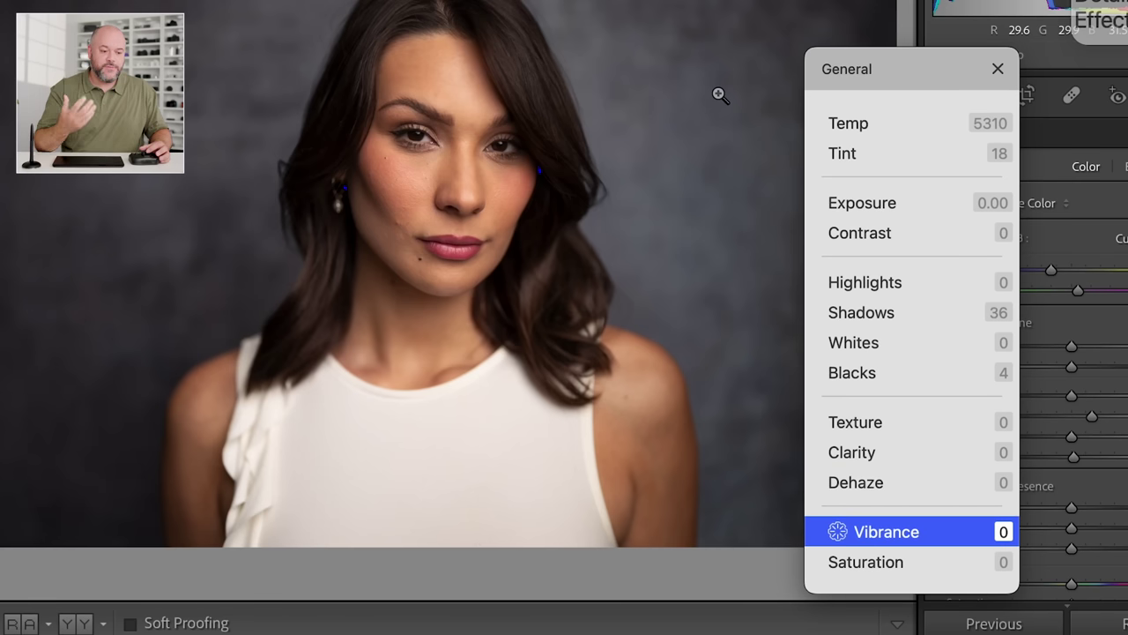
pyautogui.scroll(1, 721, 96)
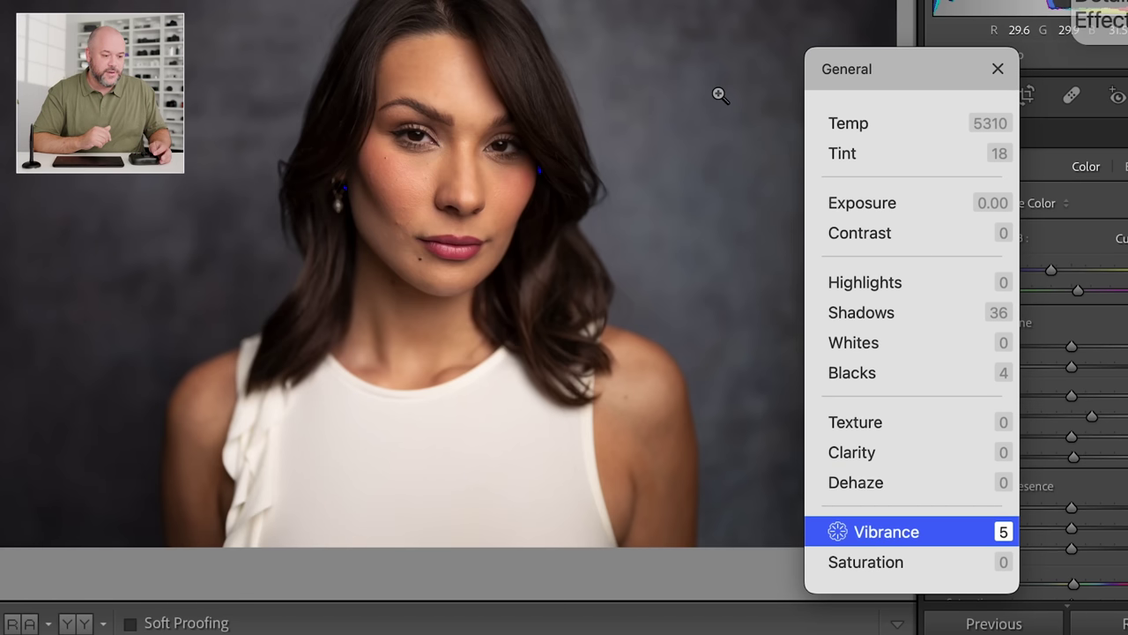
pyautogui.press('.')
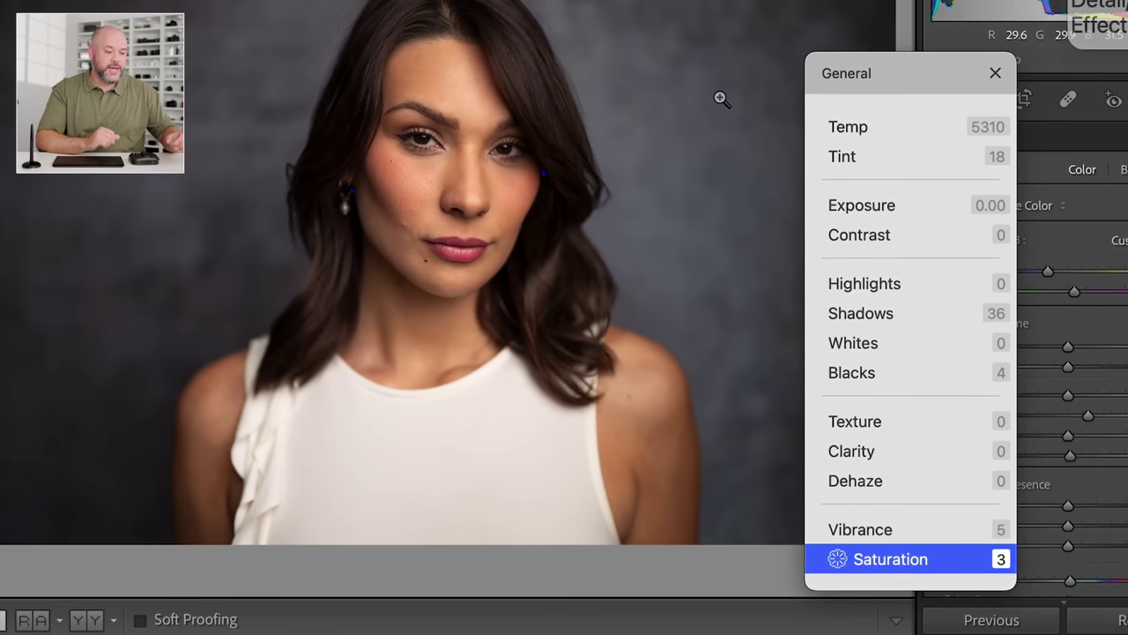
# Compare the portrait before and after the adjustments, and open it for editing in Adobe Photoshop 2024
pyautogui.press('y')
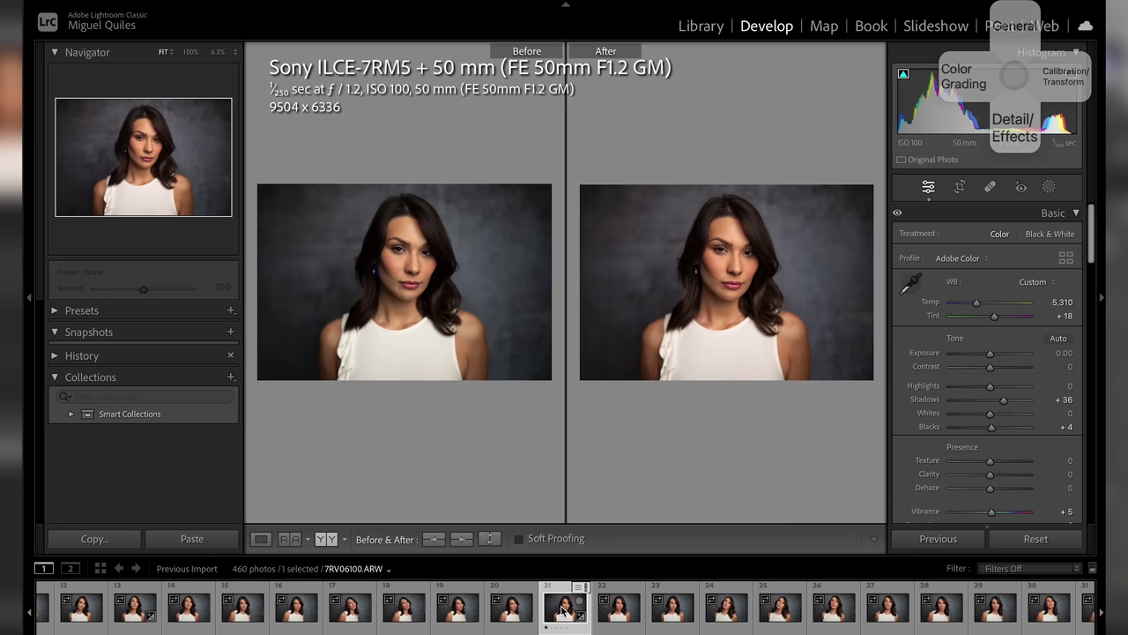
pyautogui.rightClick(560, 608)
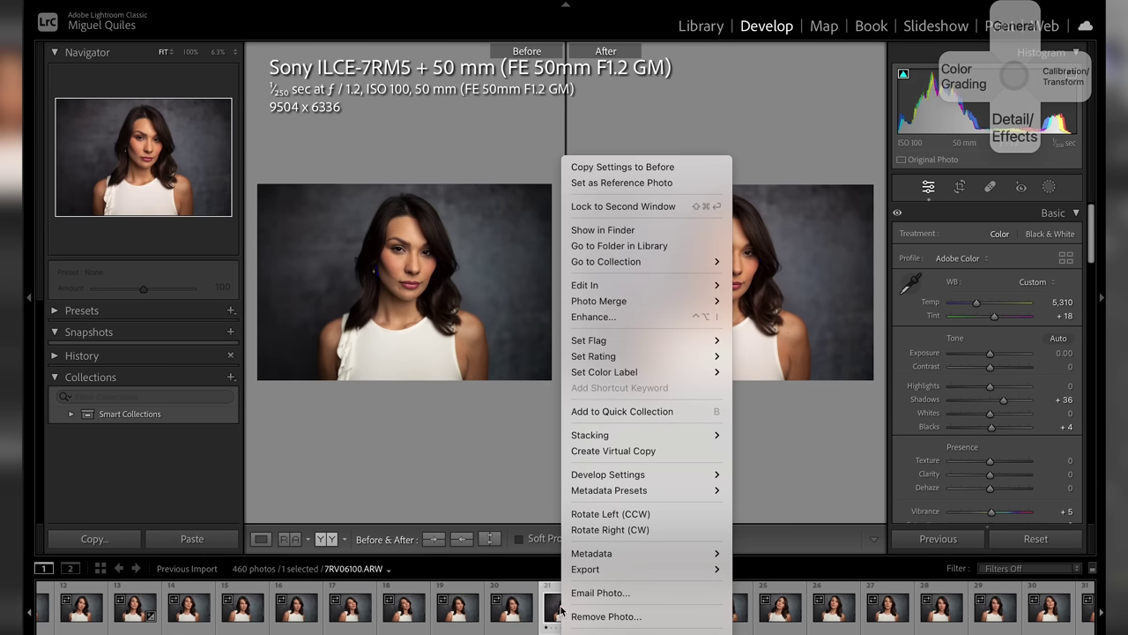
pyautogui.moveTo(675, 286)
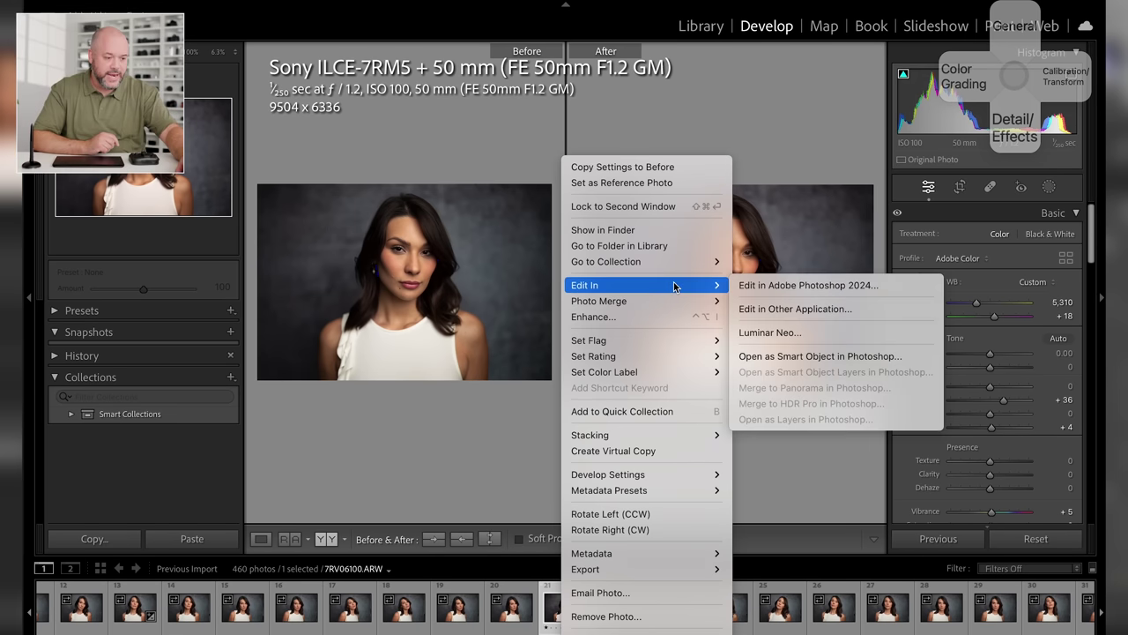
pyautogui.click(767, 286)
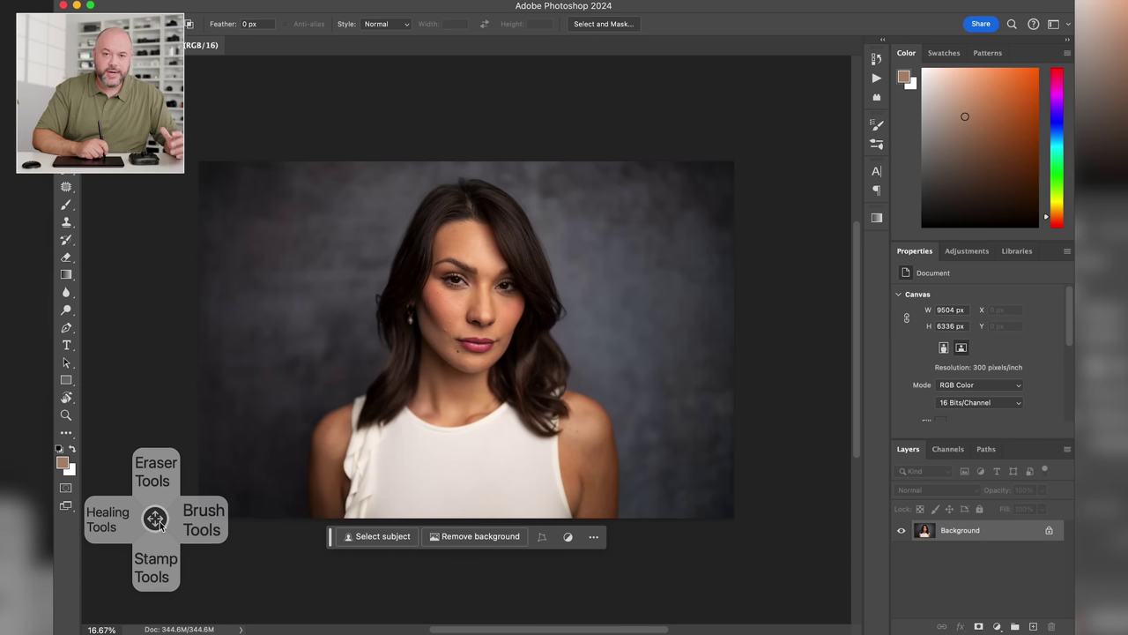
# Select the woman and copy her from the Background onto a new layer named "subject"
pyautogui.moveTo(157, 520); pyautogui.dragTo(982, 103)
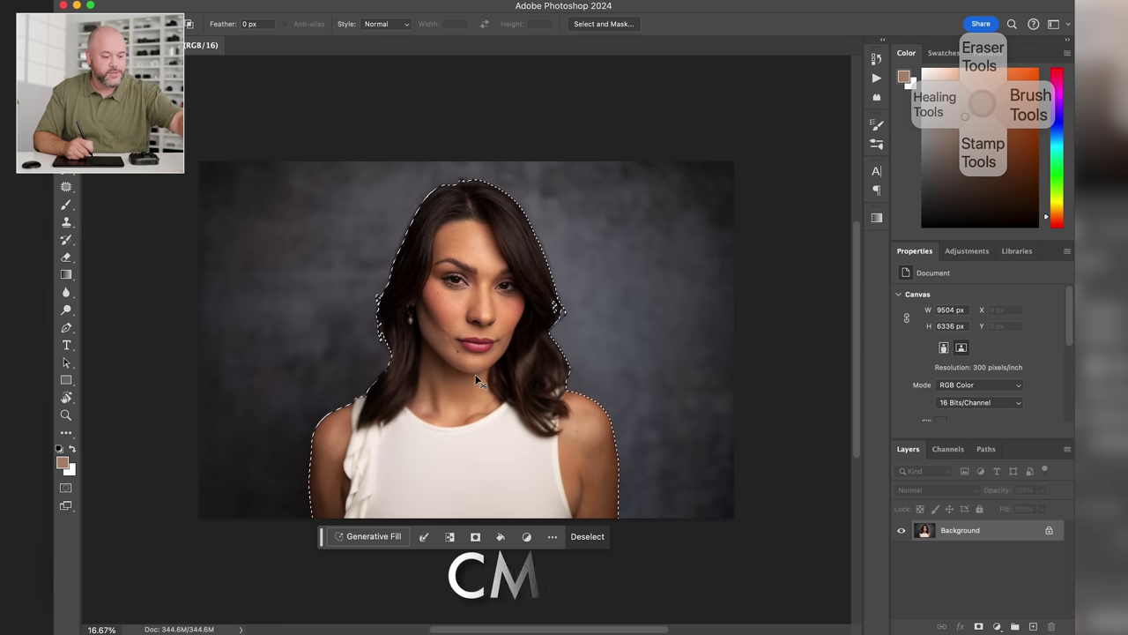
pyautogui.press('super+j')
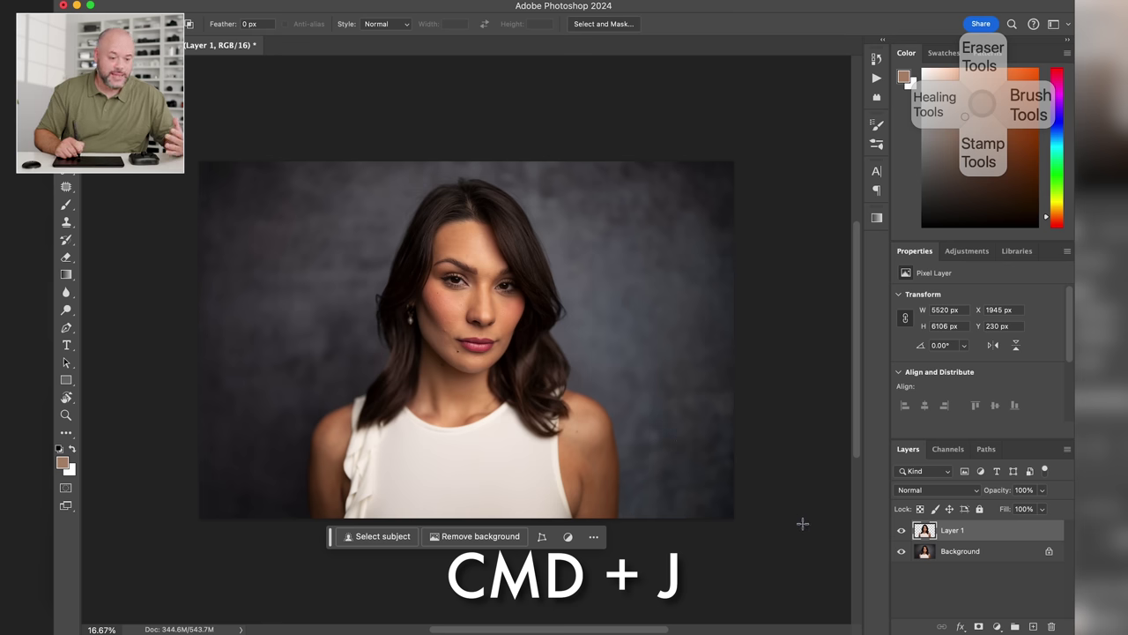
pyautogui.click(902, 554)
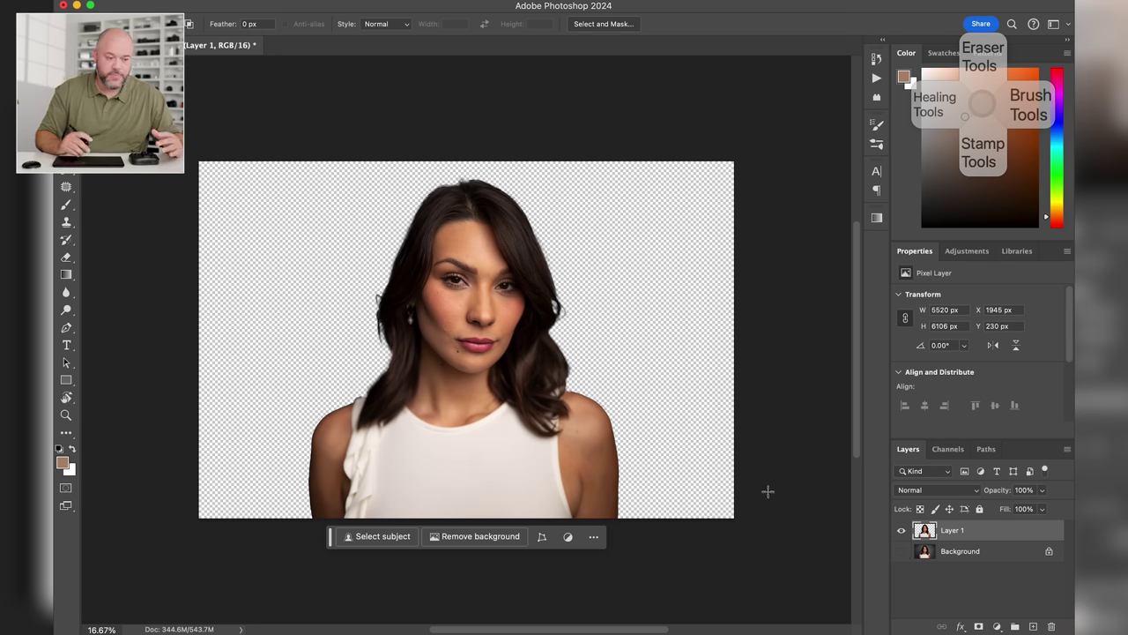
pyautogui.doubleClick(947, 531)
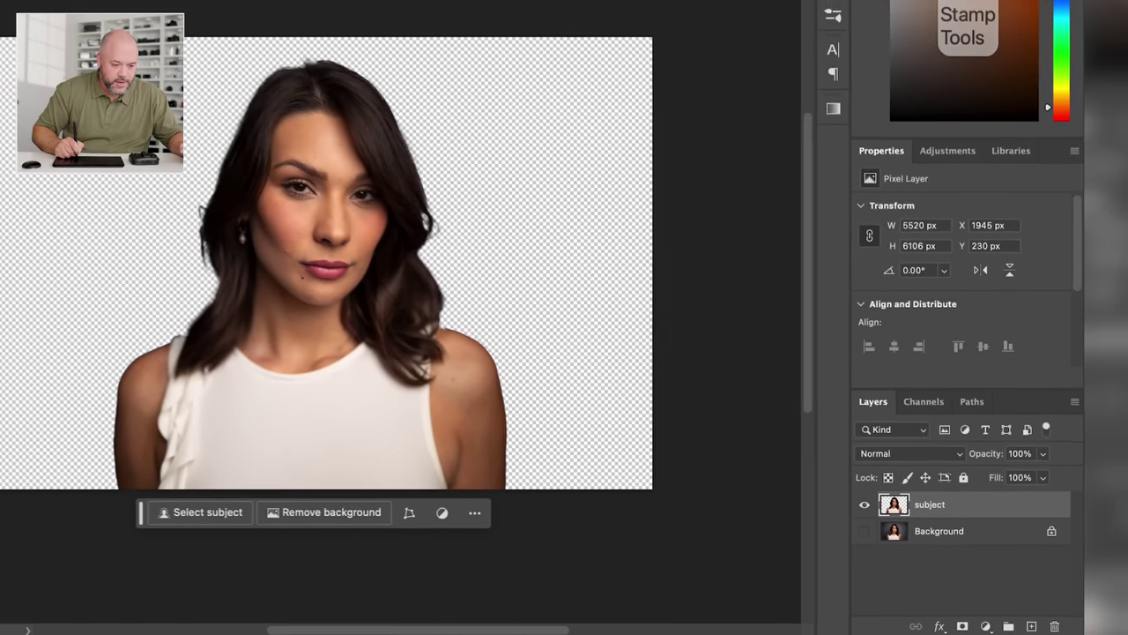
pyautogui.click(804, 498)
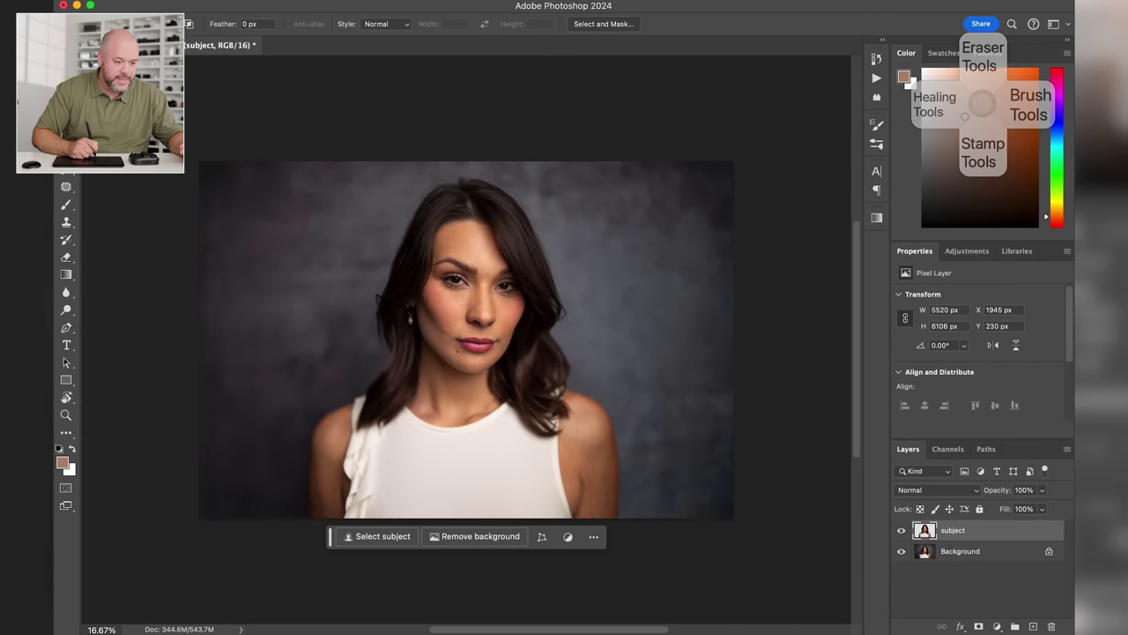
# Copy everything except the woman from the original Background onto a new layer named "Background", using an inverted subject selection
pyautogui.click(960, 551)
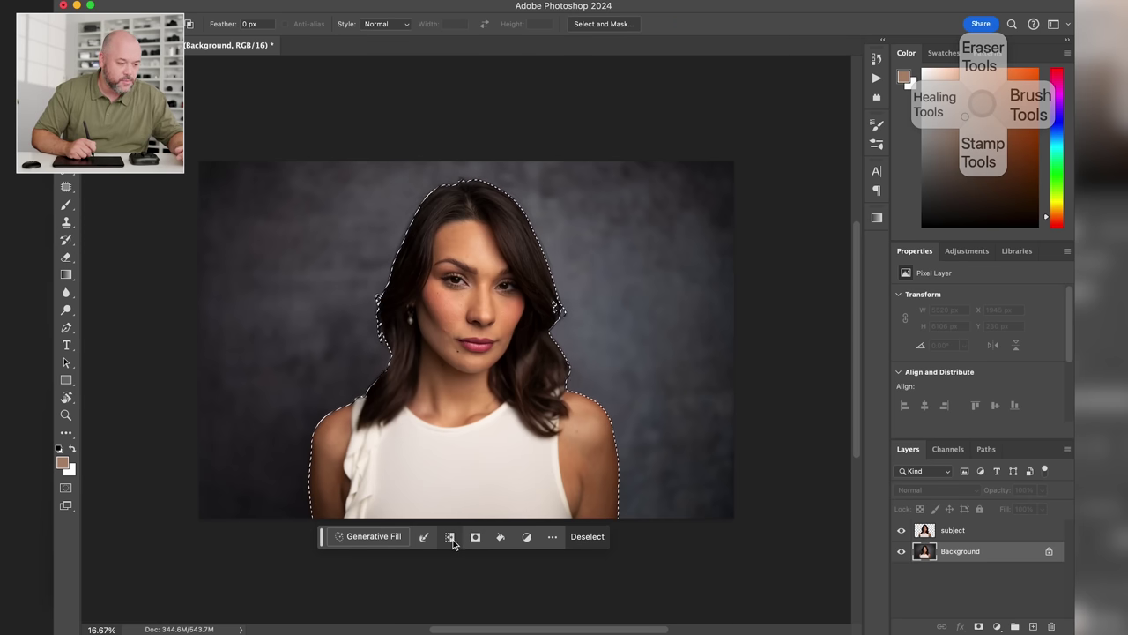
pyautogui.click(453, 536)
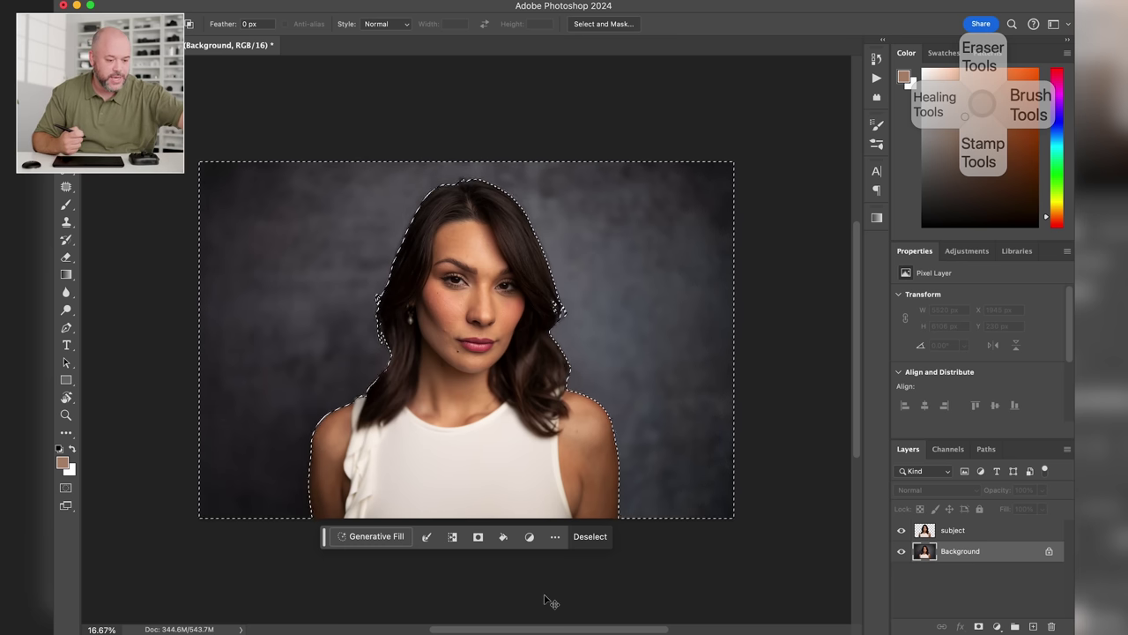
pyautogui.press('super+j')
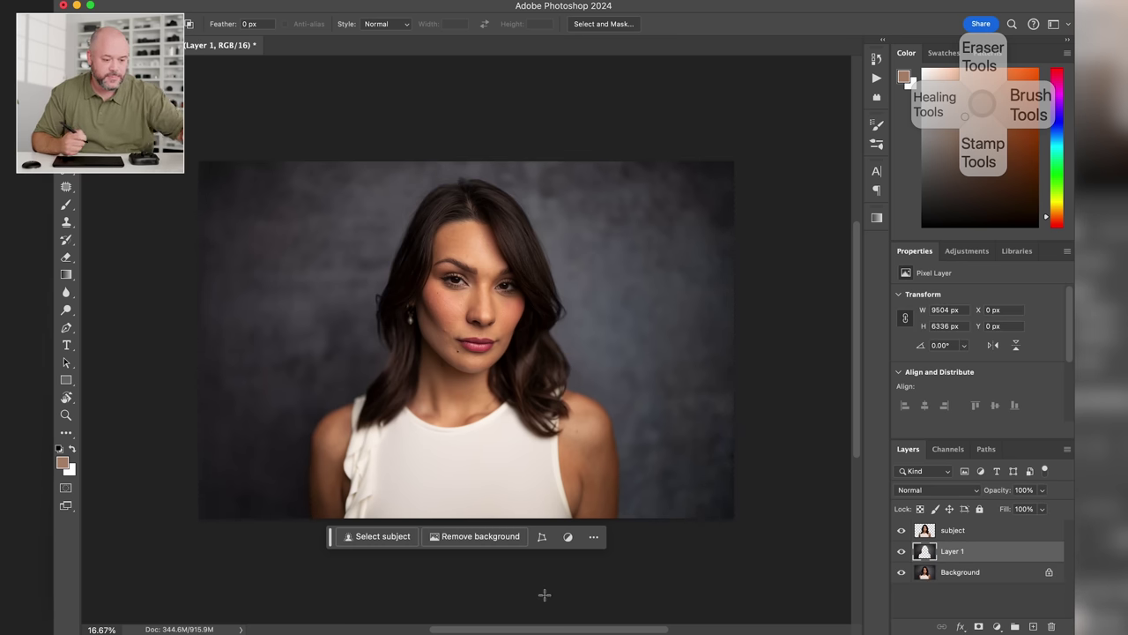
pyautogui.doubleClick(950, 551)
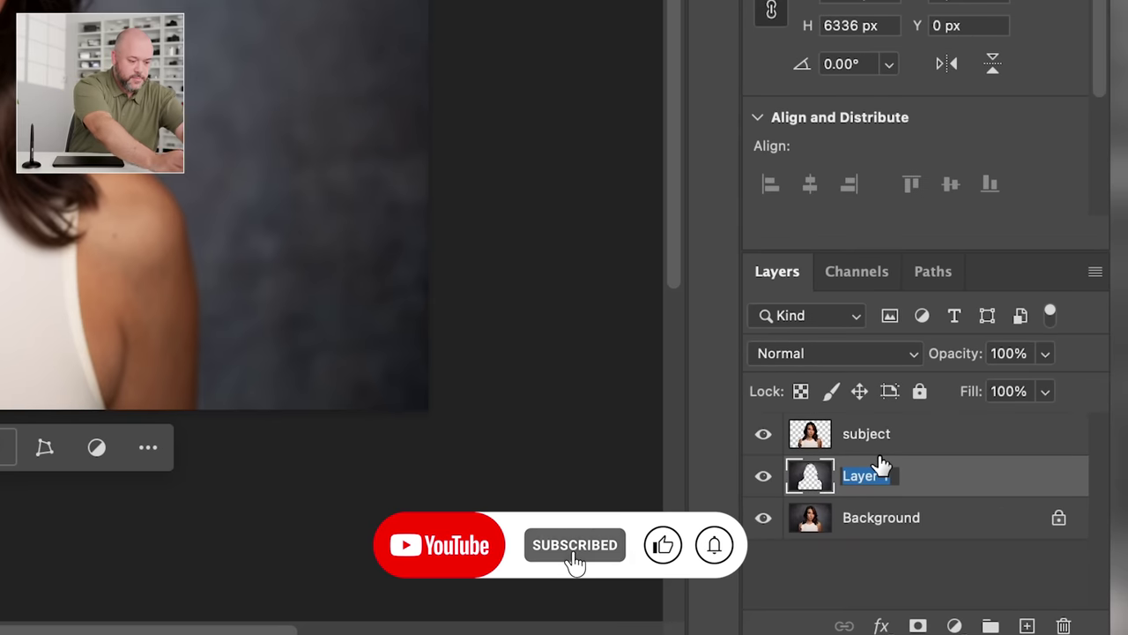
pyautogui.write('Background')
pyautogui.press('Return')
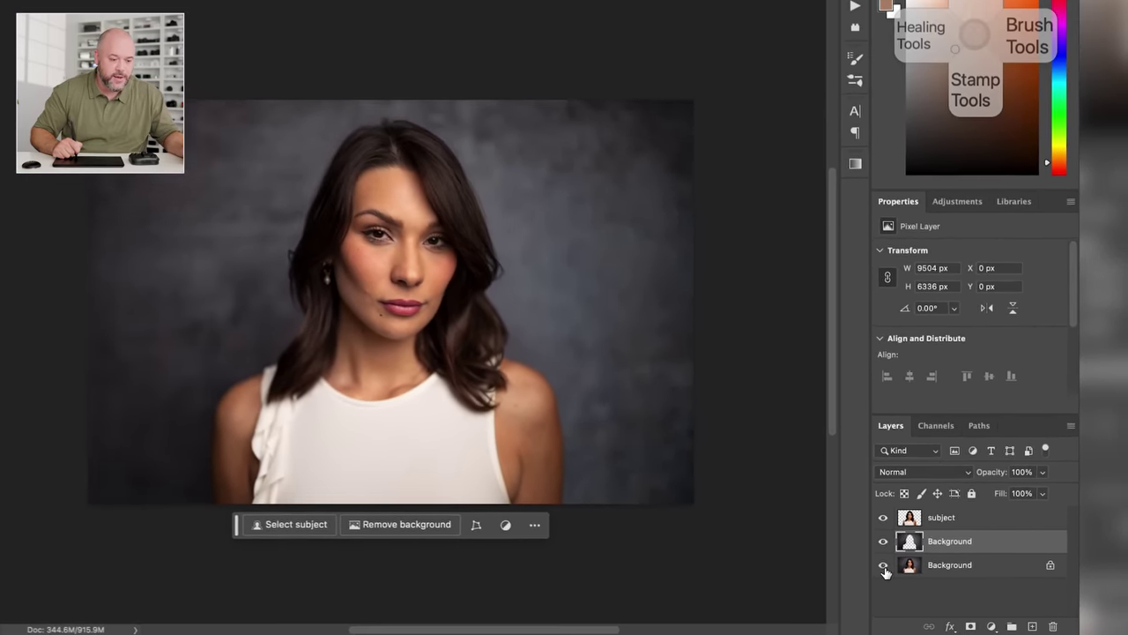
# Hide the subject layer and the locked original Background layer, keeping the cut-out background layer shown
pyautogui.click(827, 543)
pyautogui.click(895, 525)
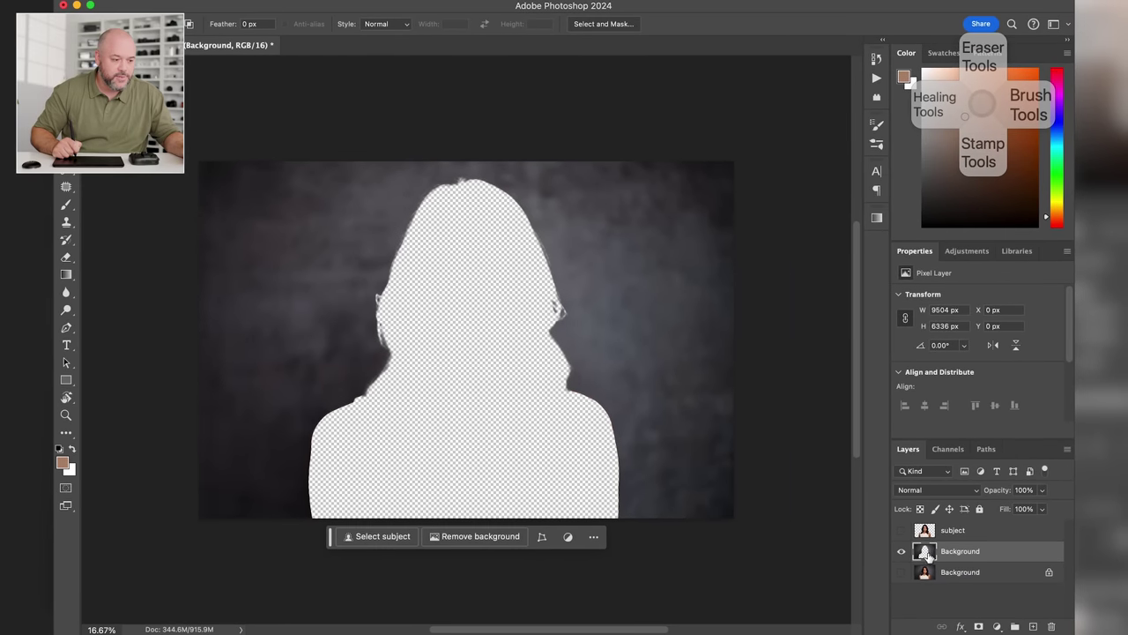
pyautogui.click(901, 530)
pyautogui.click(901, 551)
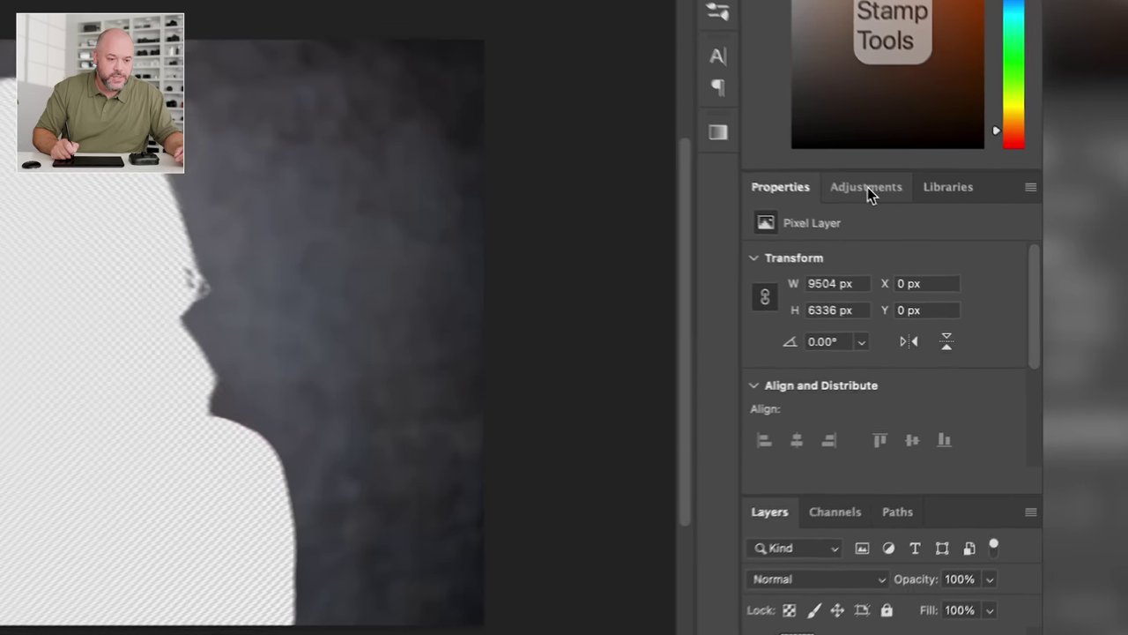
# Add Color Balance, Hue/Saturation and Curves adjustment layers above the cut-out background layer
pyautogui.click(867, 187)
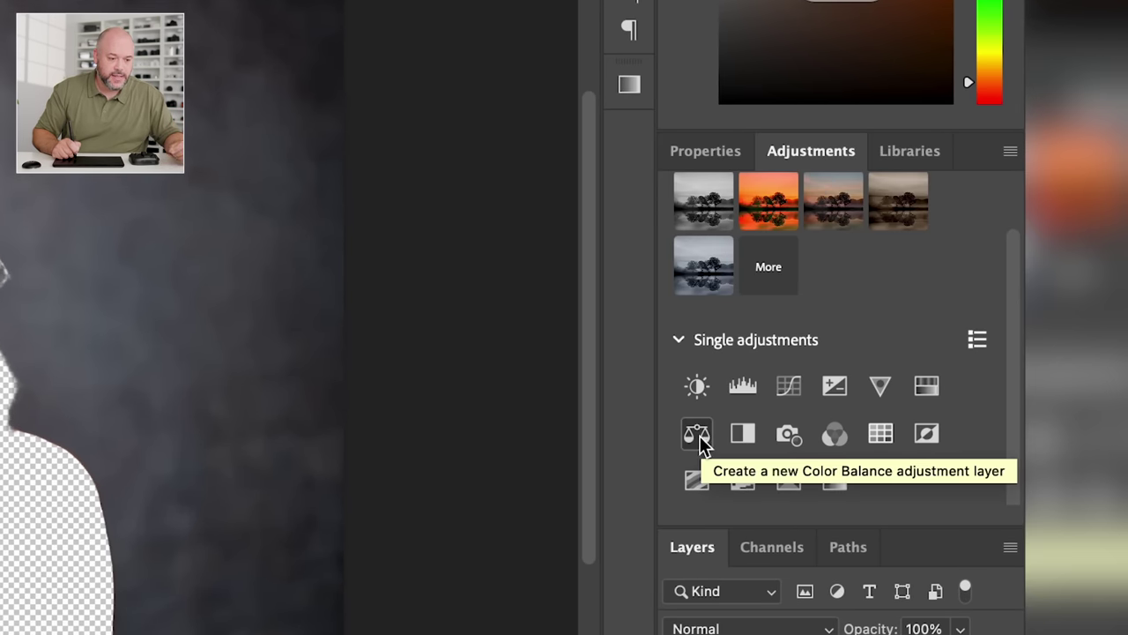
pyautogui.click(700, 435)
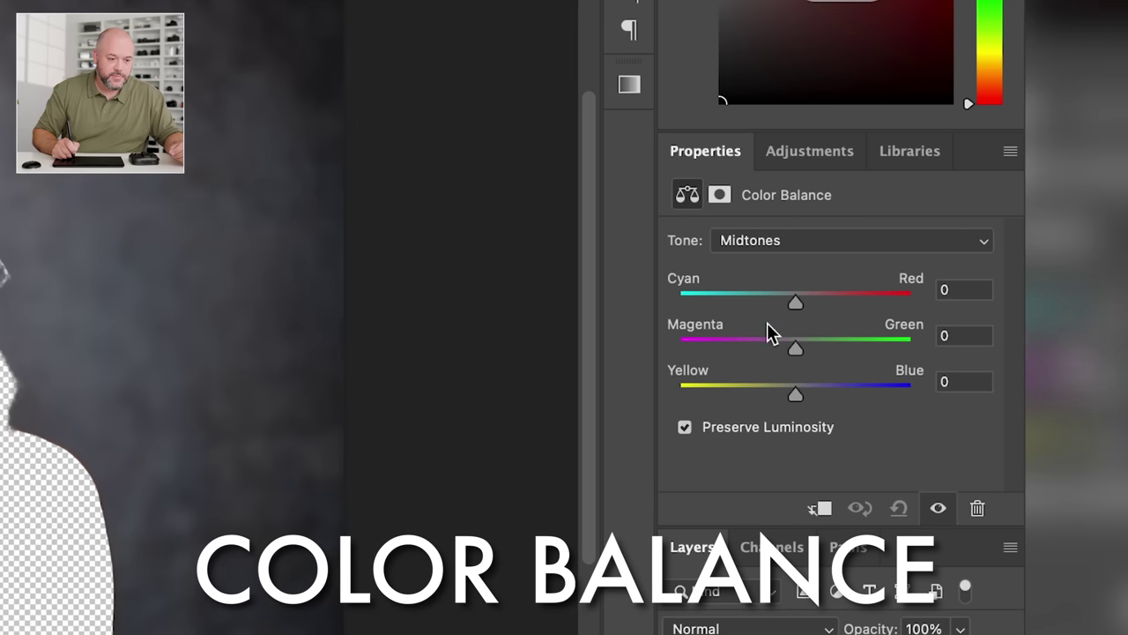
pyautogui.click(796, 162)
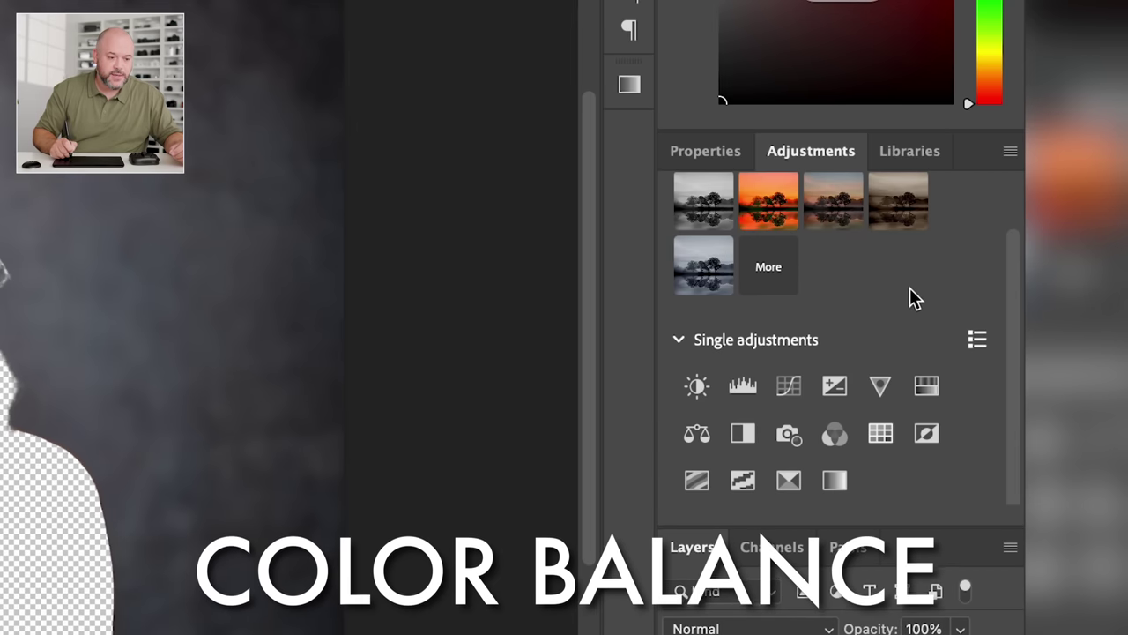
pyautogui.click(924, 392)
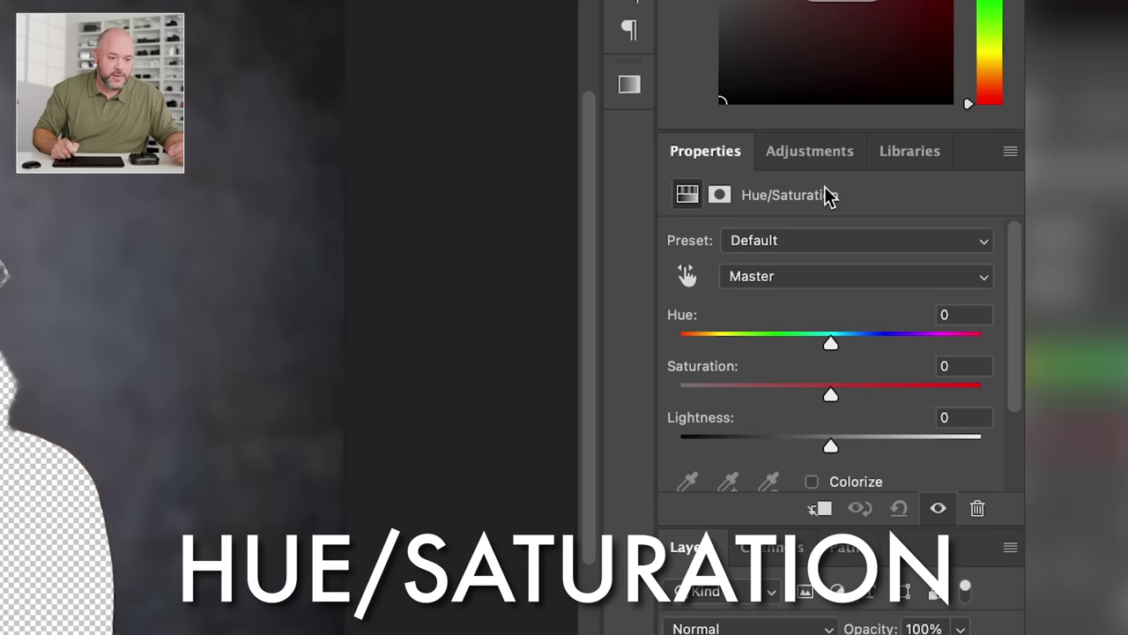
pyautogui.click(819, 150)
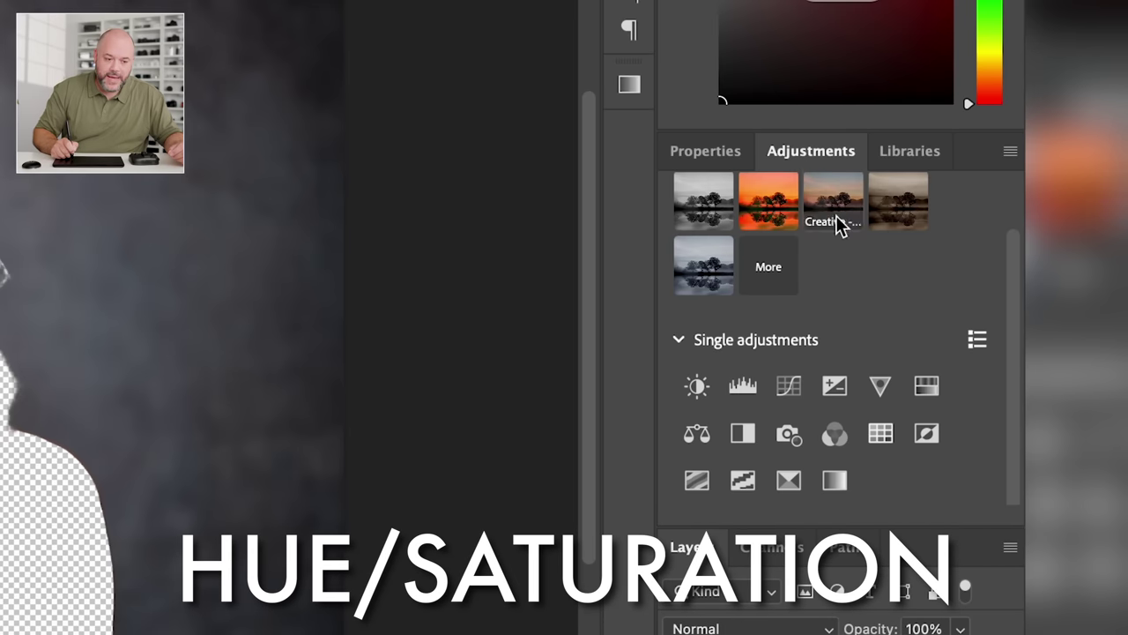
pyautogui.click(789, 385)
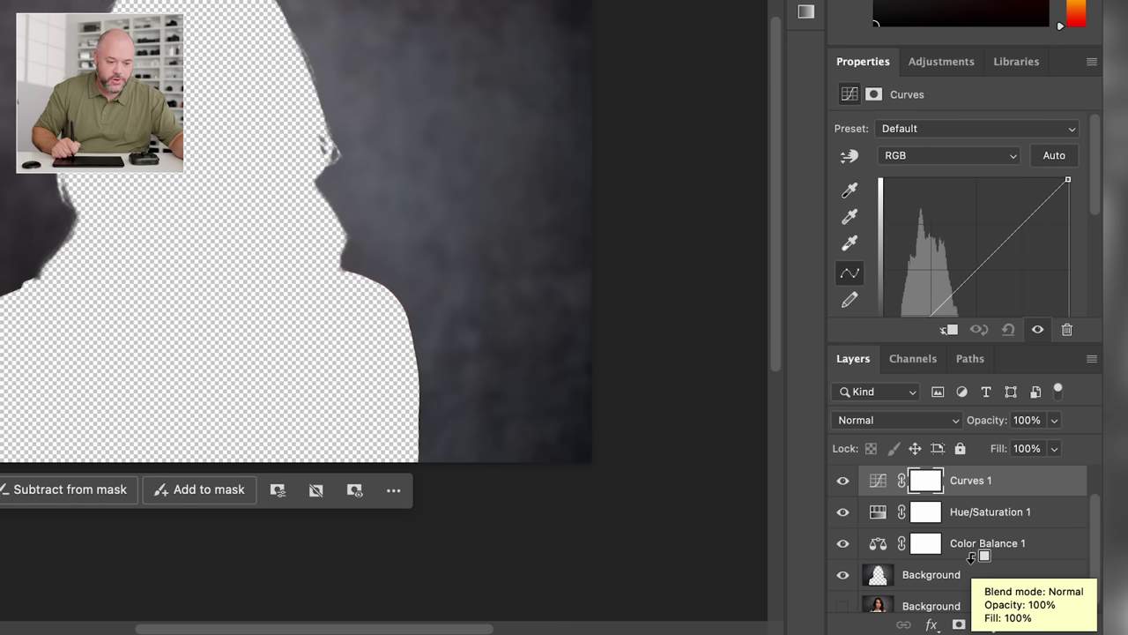
# Clip the Color Balance, Hue/Saturation and Curves adjustment layers to the cut-out background layer
pyautogui.keyDown('alt'); pyautogui.click(973, 557); pyautogui.keyUp('alt')
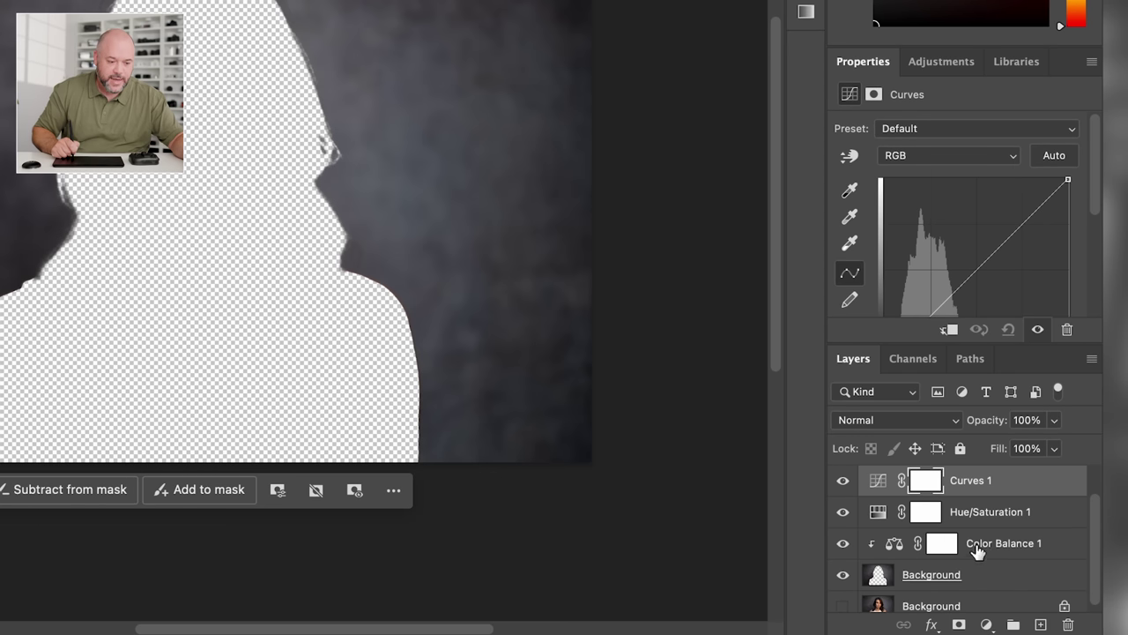
pyautogui.keyDown('alt'); pyautogui.click(978, 524); pyautogui.keyUp('alt')
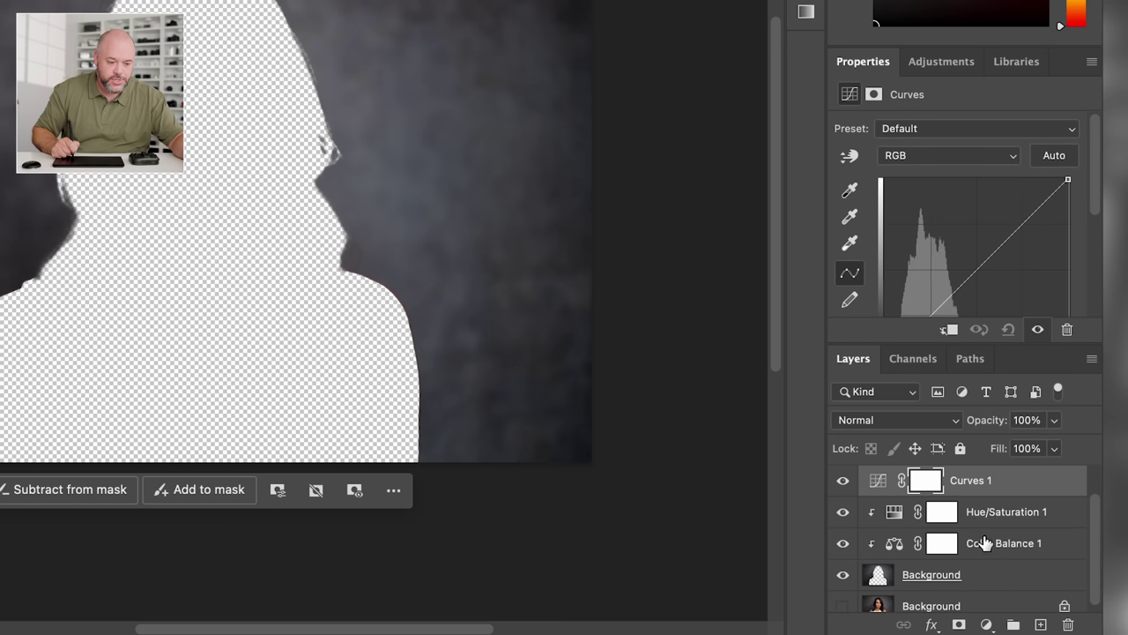
pyautogui.keyDown('alt'); pyautogui.click(985, 494); pyautogui.keyUp('alt')
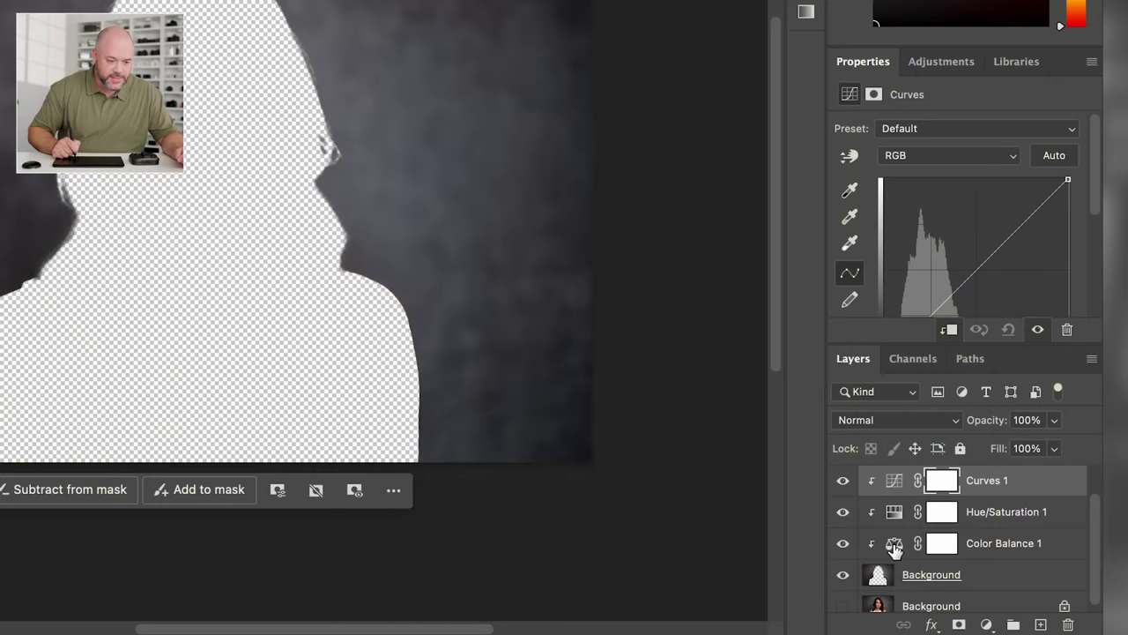
# Set the Color Balance layer's cyan-red, magenta-green and yellow-blue values to -45, +16, +26 for midtones and +46, +42, +18 for highlights
pyautogui.click(894, 544)
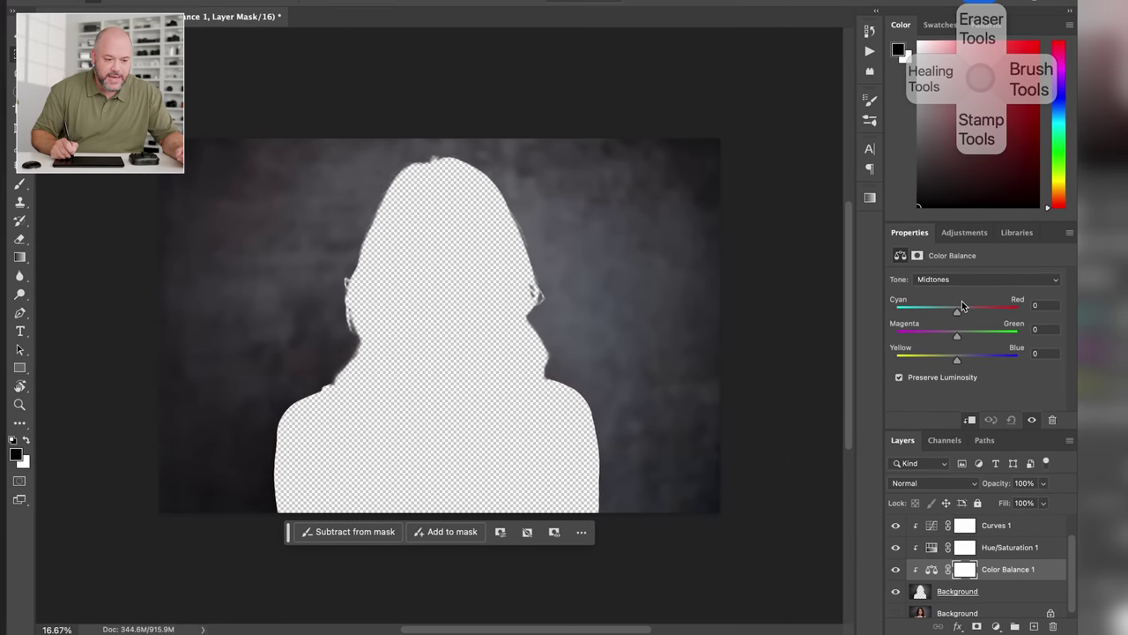
pyautogui.moveTo(957, 311); pyautogui.dragTo(949, 311)
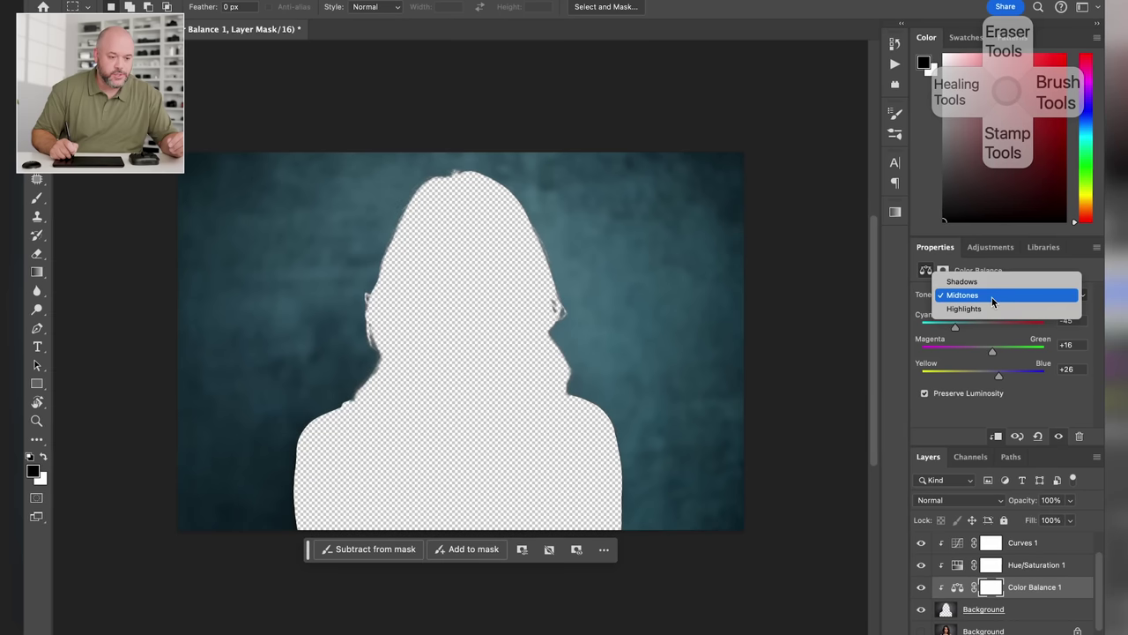
pyautogui.click(994, 309)
pyautogui.moveTo(984, 327); pyautogui.dragTo(1018, 328)
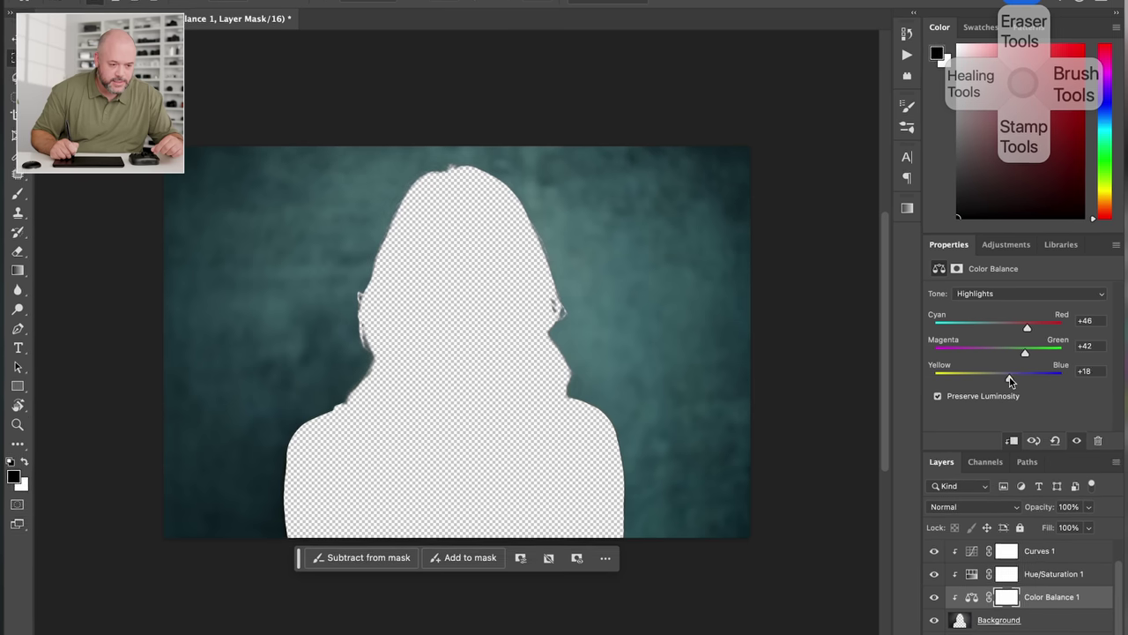
# Toggle the Color Balance layer's visibility to compare the backdrop with and without the color shift
pyautogui.click(935, 599)
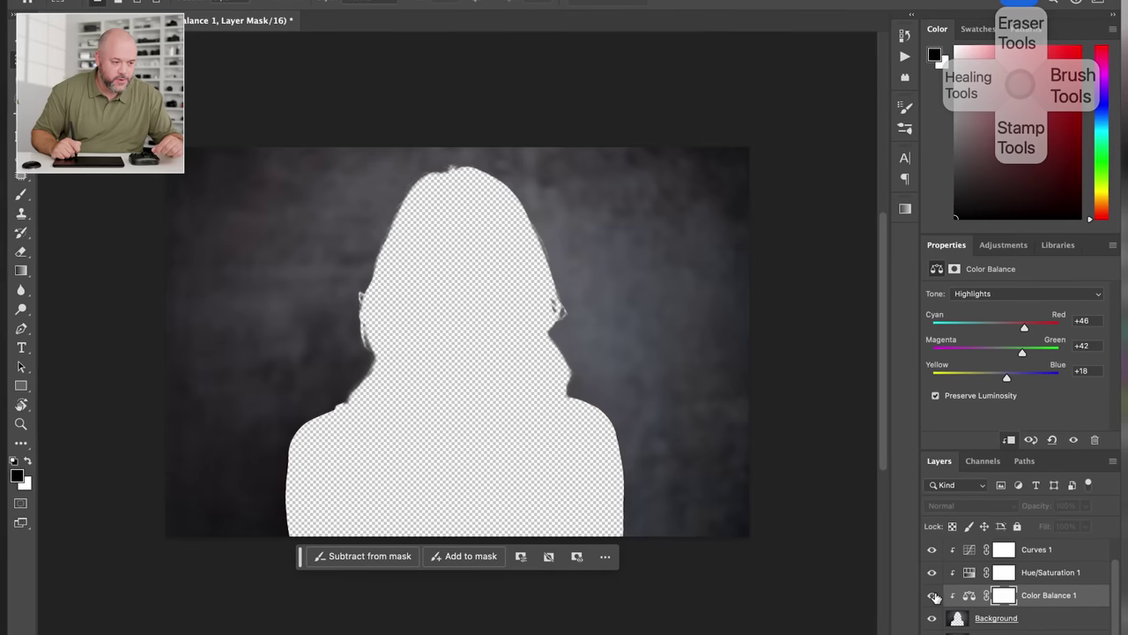
pyautogui.click(935, 599)
pyautogui.click(935, 599)
pyautogui.click(930, 591)
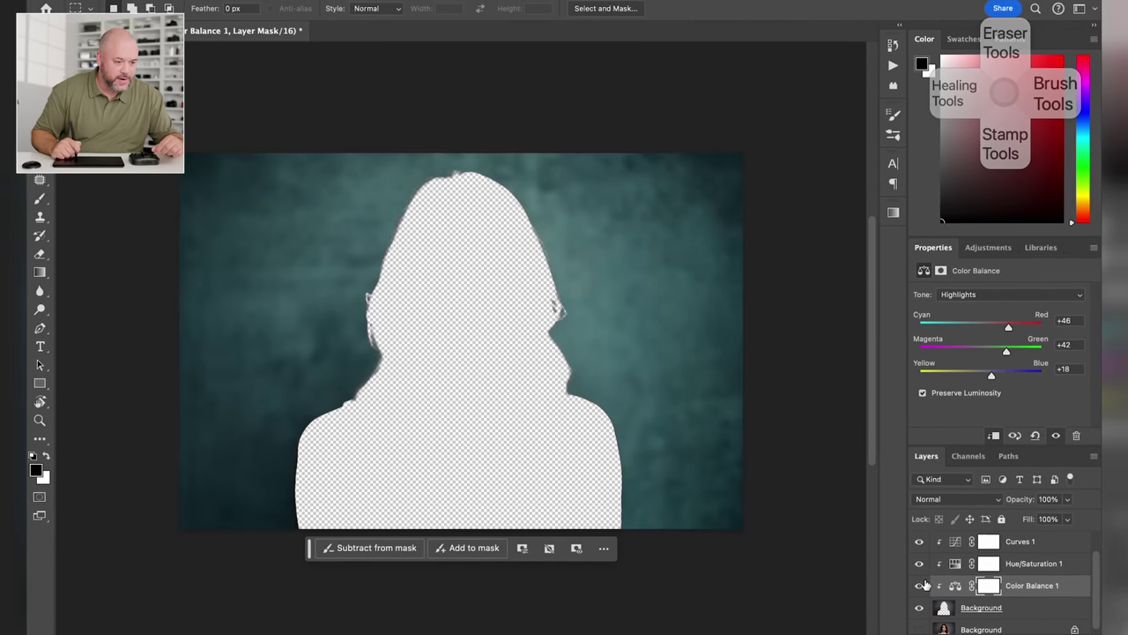
# Hide and reshow the Color Balance layer again to judge its effect on the backdrop
pyautogui.click(930, 591)
pyautogui.click(930, 591)
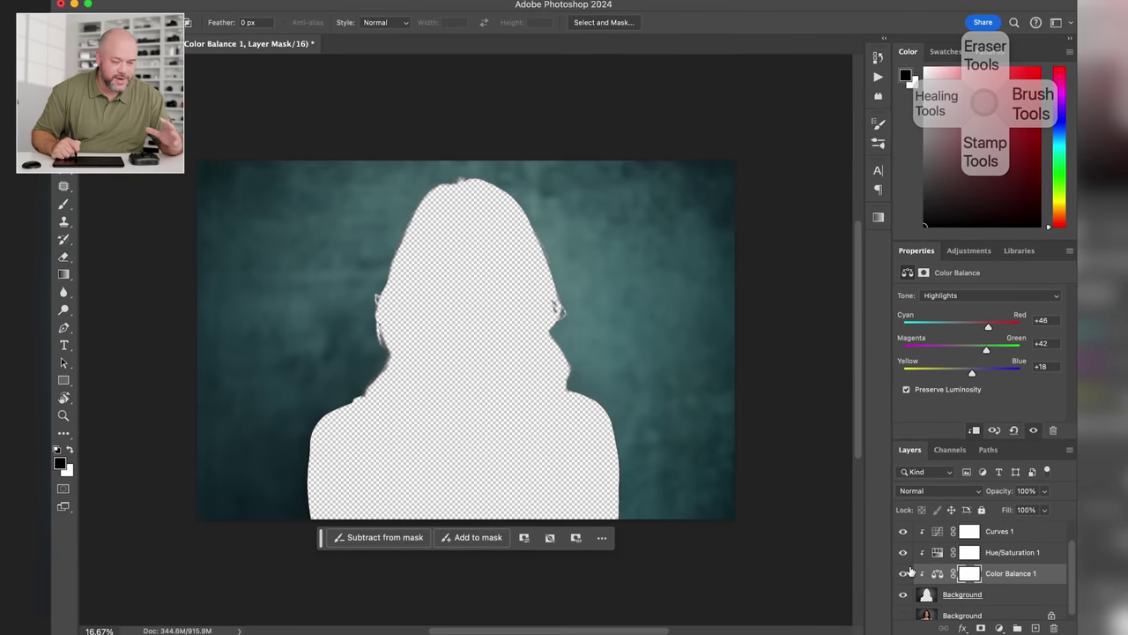
pyautogui.click(901, 573)
pyautogui.click(901, 573)
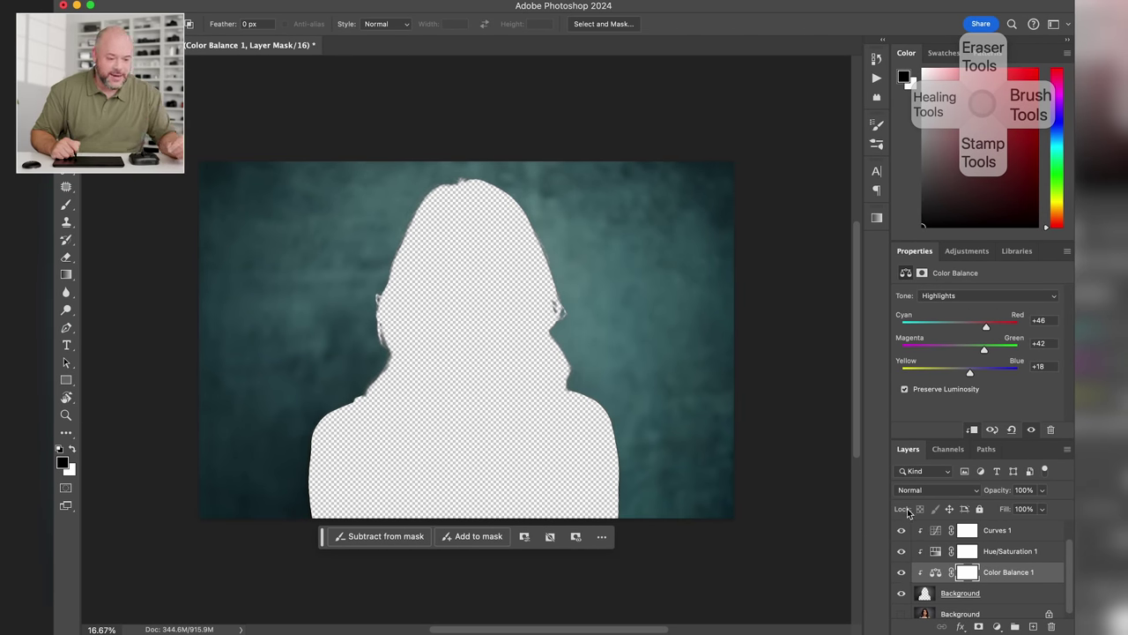
# Set the Hue/Saturation layer's hue to +10 and saturation to -46
pyautogui.click(935, 555)
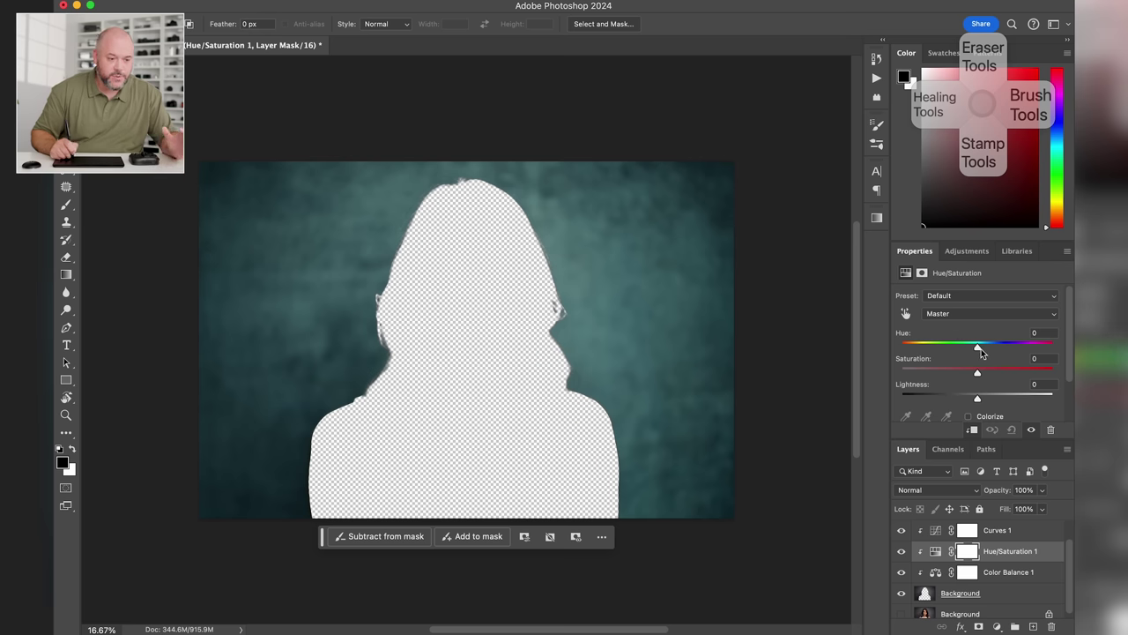
pyautogui.moveTo(979, 349); pyautogui.dragTo(979, 348)
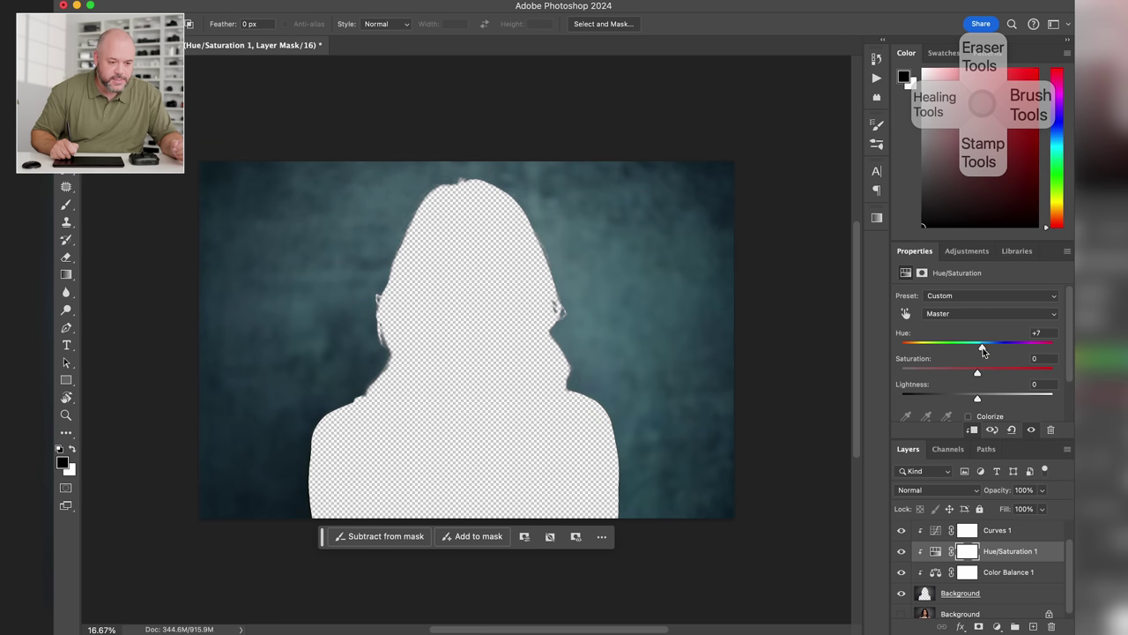
pyautogui.moveTo(986, 348); pyautogui.dragTo(985, 347)
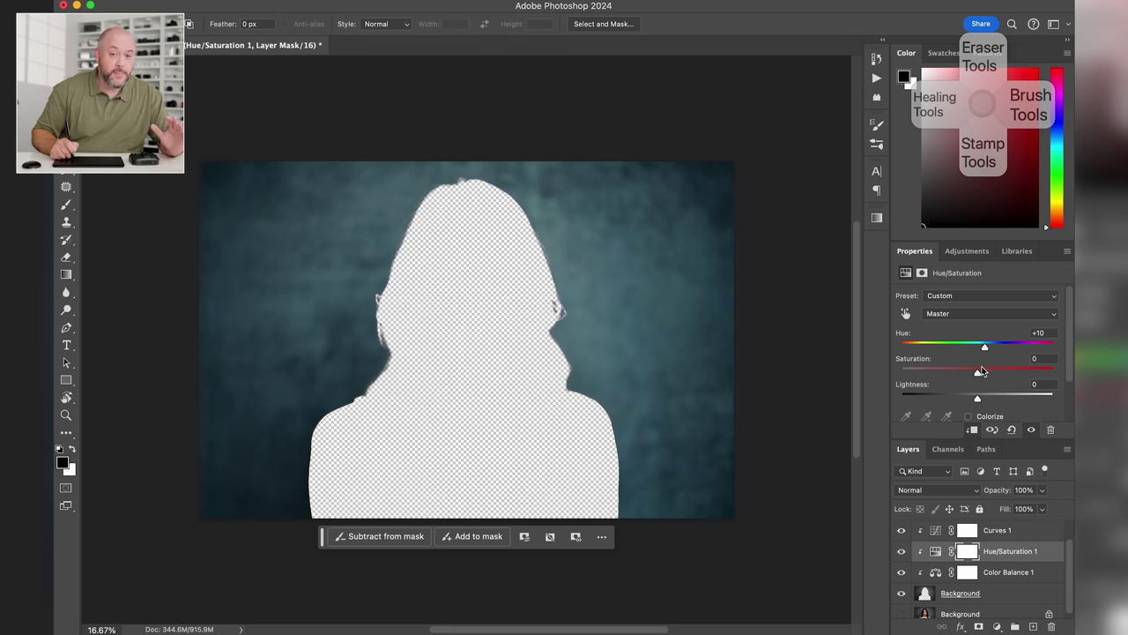
pyautogui.moveTo(969, 374); pyautogui.dragTo(959, 376)
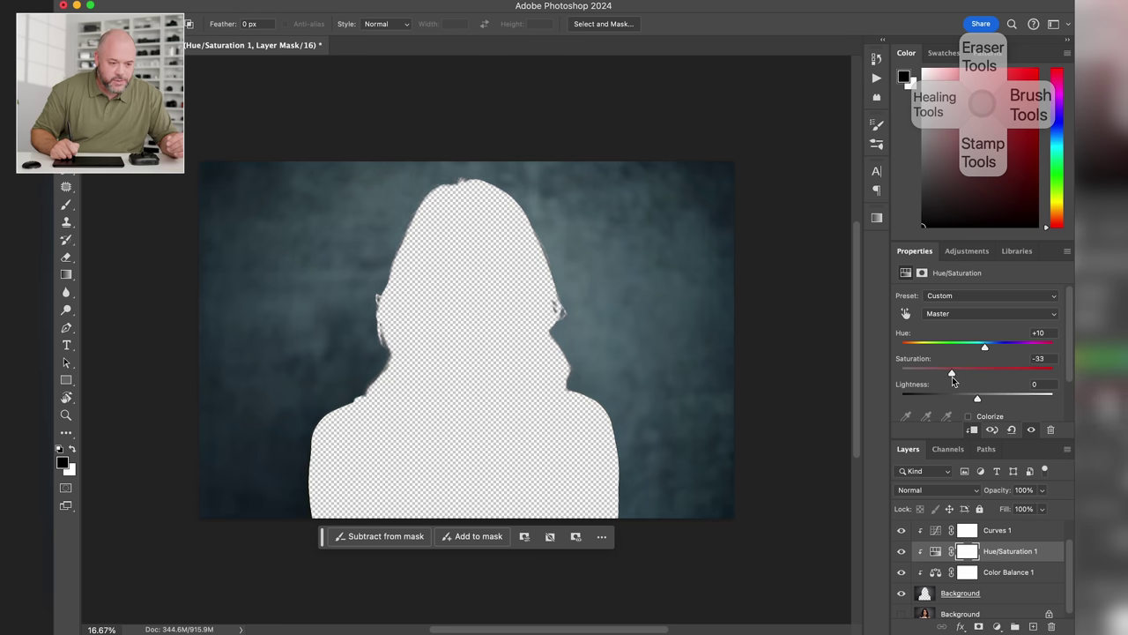
pyautogui.moveTo(950, 378); pyautogui.dragTo(940, 379)
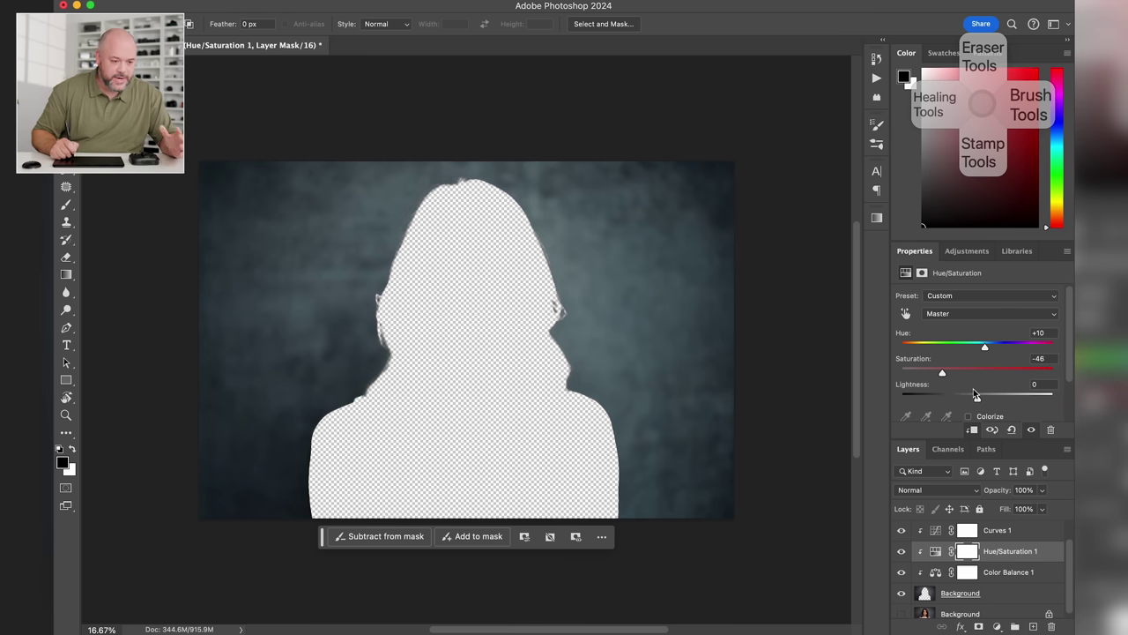
# Toggle the Hue/Saturation layer's visibility to compare the backdrop with and without the hue and saturation change
pyautogui.click(900, 554)
pyautogui.click(903, 555)
pyautogui.click(901, 556)
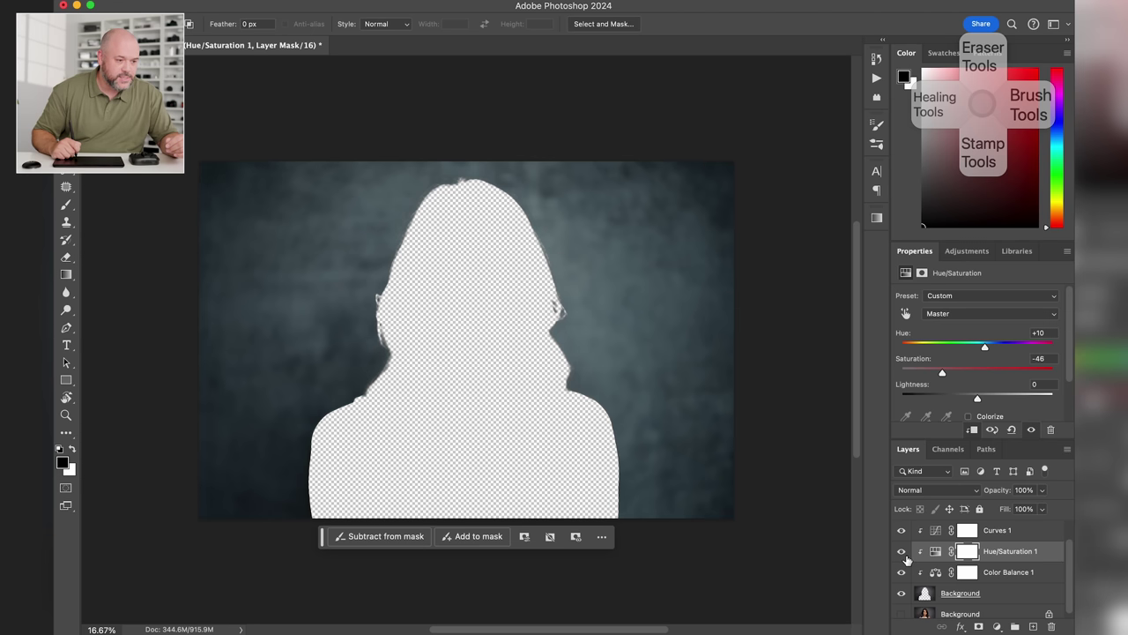
pyautogui.click(902, 553)
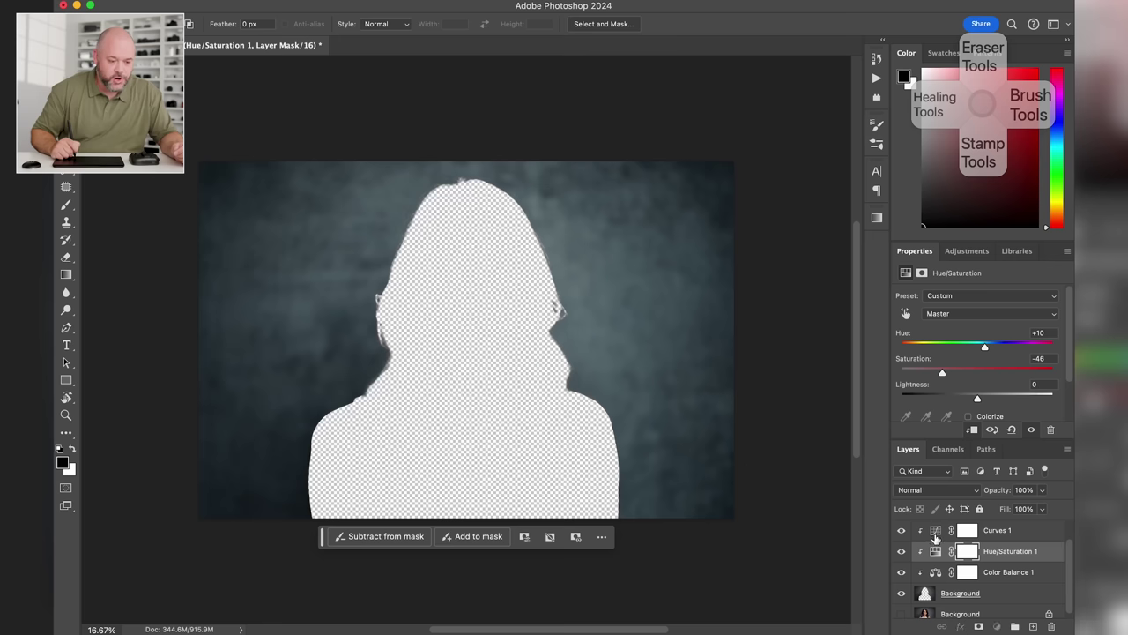
# Lower the midpoint of the Curves layer's RGB curve slightly to darken the backdrop, and compare it with the layer hidden and shown
pyautogui.click(937, 534)
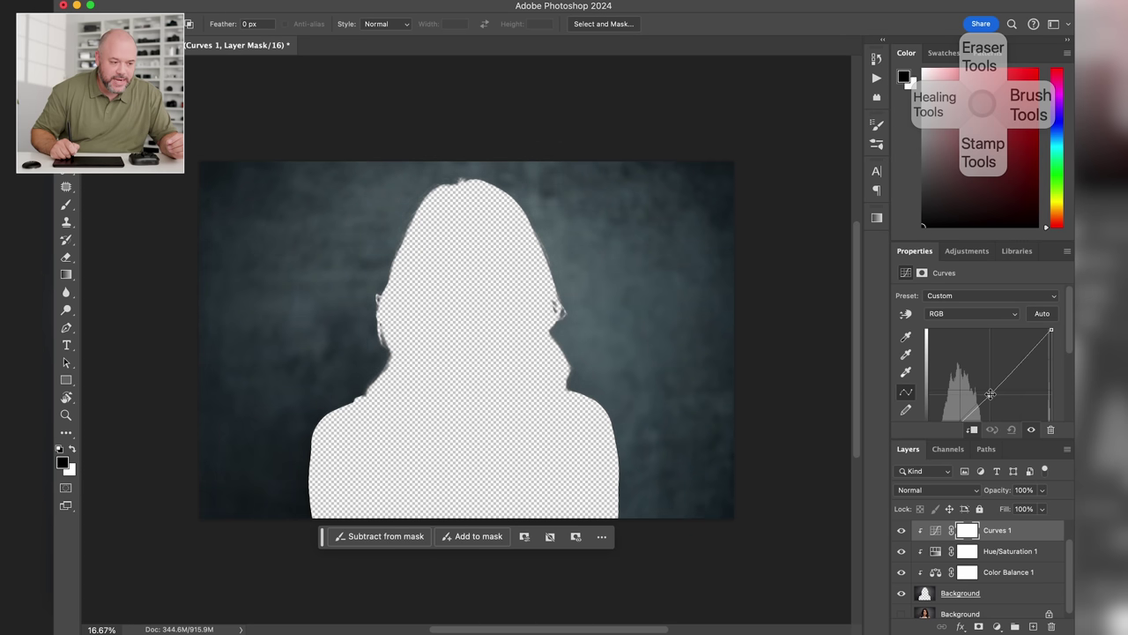
pyautogui.moveTo(992, 396); pyautogui.dragTo(989, 396)
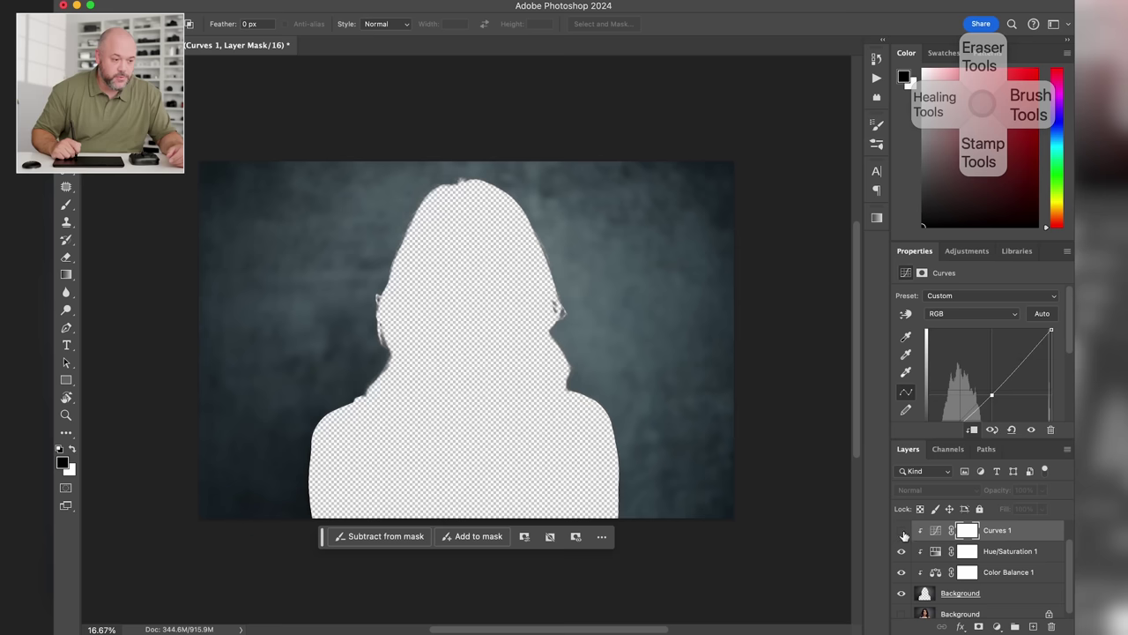
pyautogui.click(902, 532)
pyautogui.click(902, 533)
pyautogui.click(905, 534)
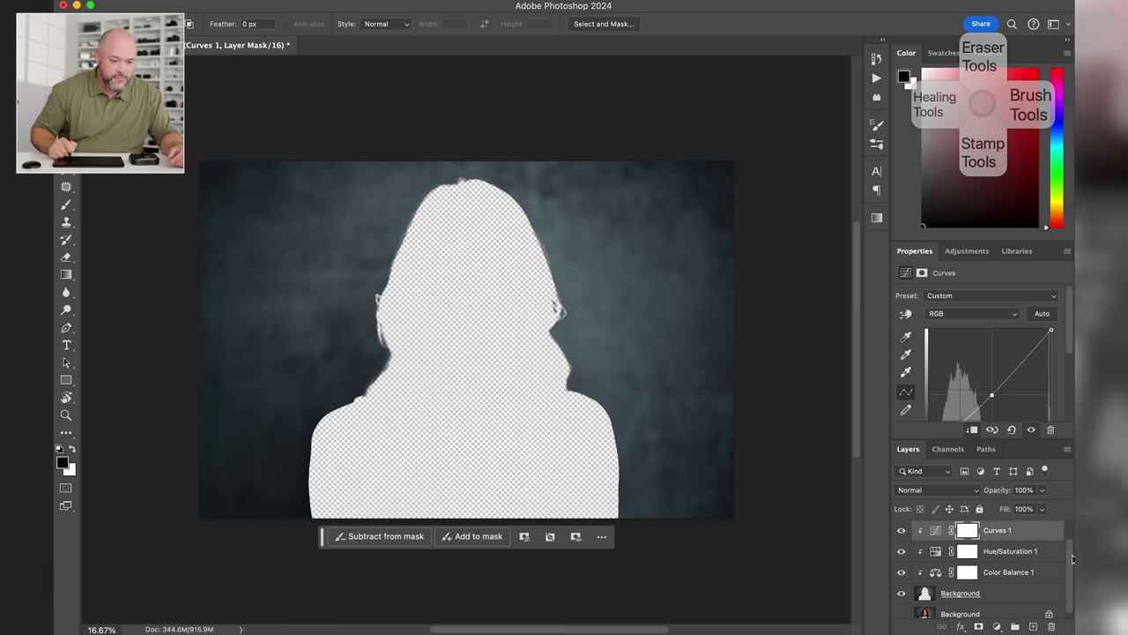
# Make the subject layer and the locked original Background layer visible again
pyautogui.scroll(1, 1069, 550)
pyautogui.click(901, 530)
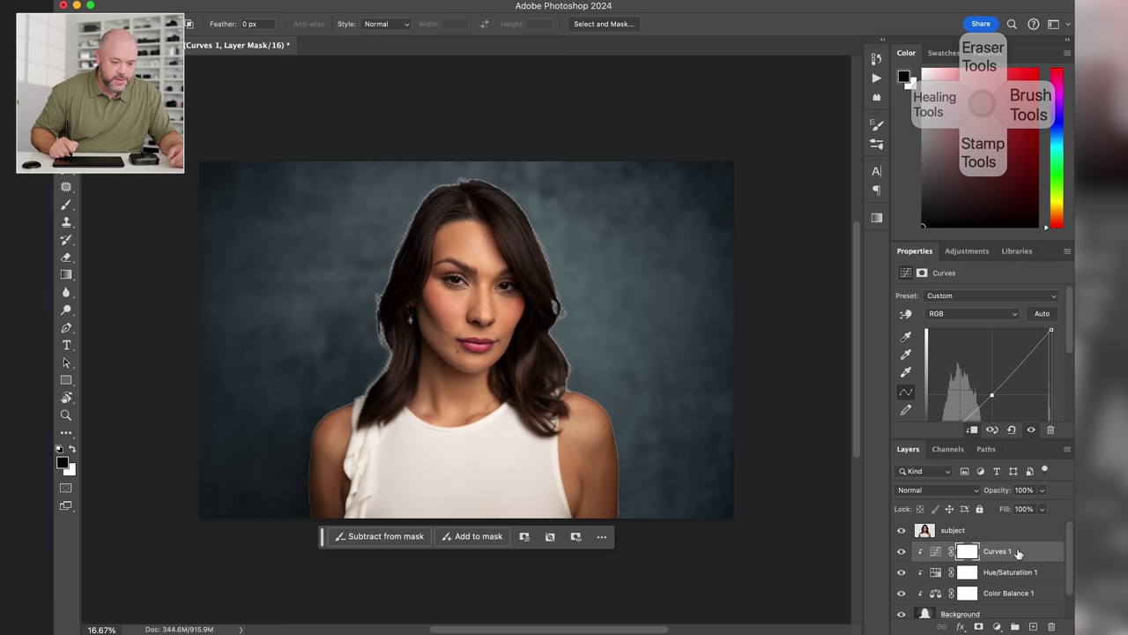
pyautogui.scroll(-2, 1069, 551)
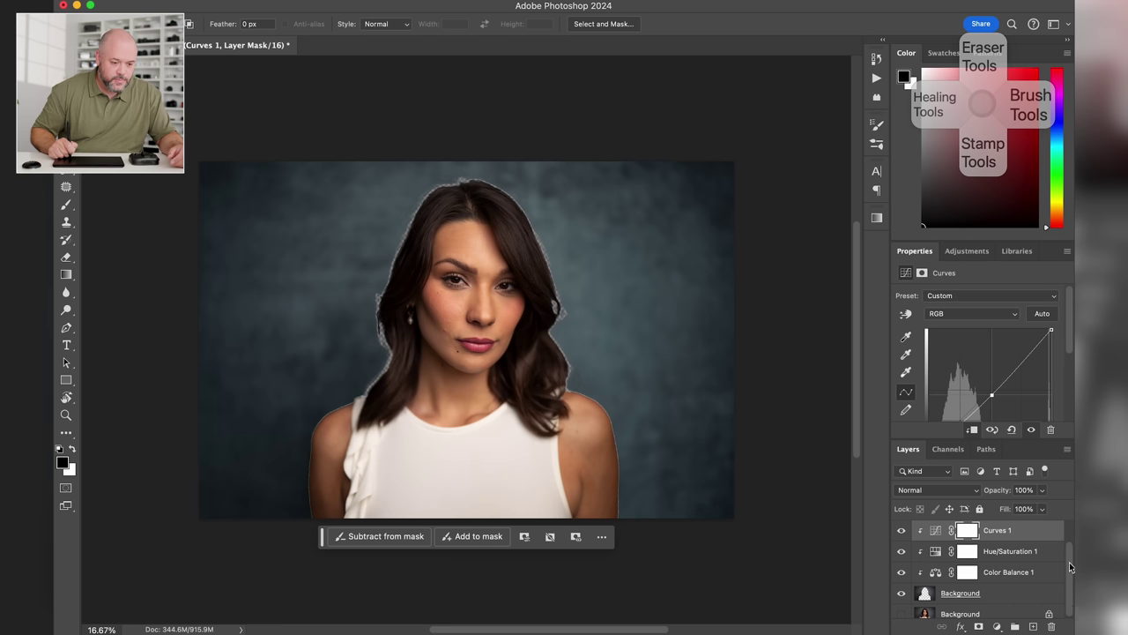
pyautogui.click(902, 607)
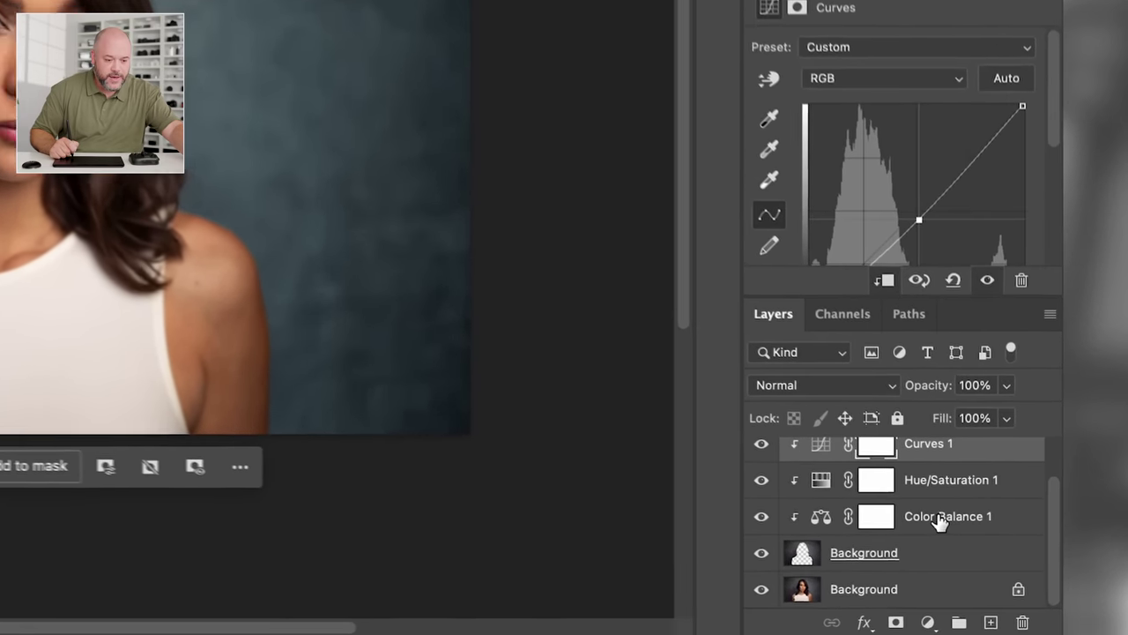
# Group the Curves, Hue/Saturation and Color Balance adjustment layers below the subject layer
pyautogui.keyDown('shift'); pyautogui.click(939, 518); pyautogui.keyUp('shift')
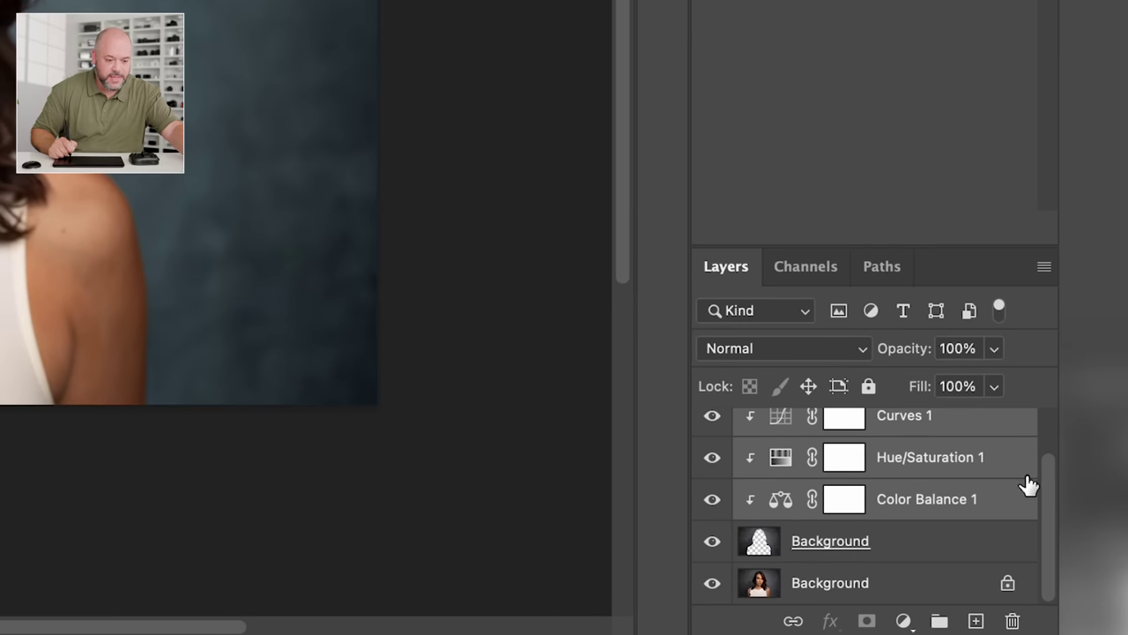
pyautogui.moveTo(1051, 499); pyautogui.dragTo(1051, 458)
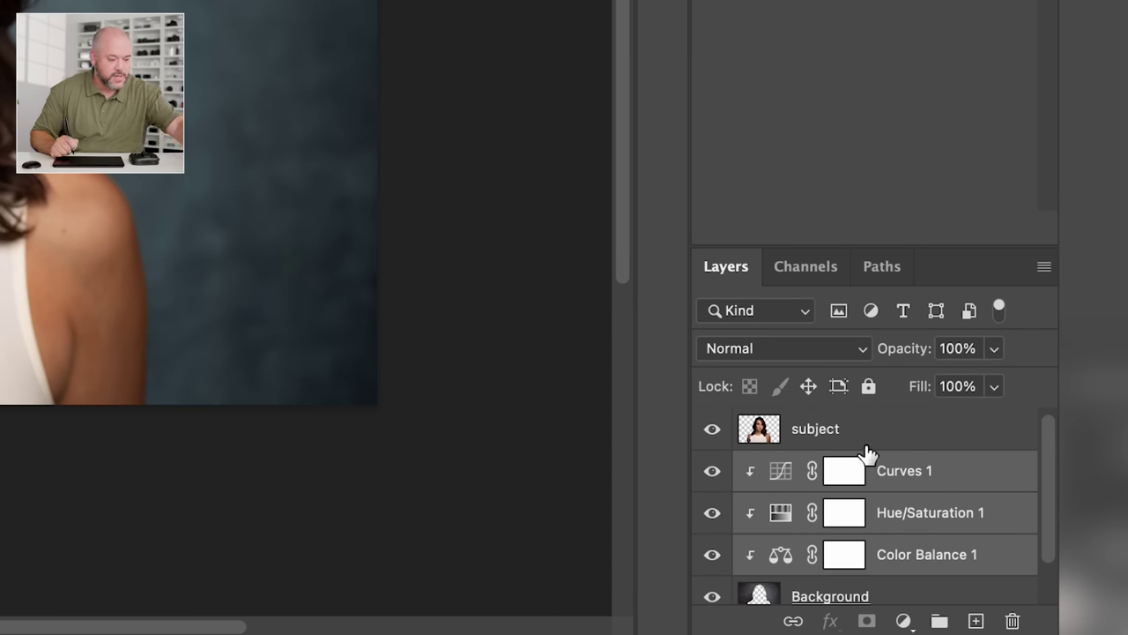
pyautogui.press('super+g')
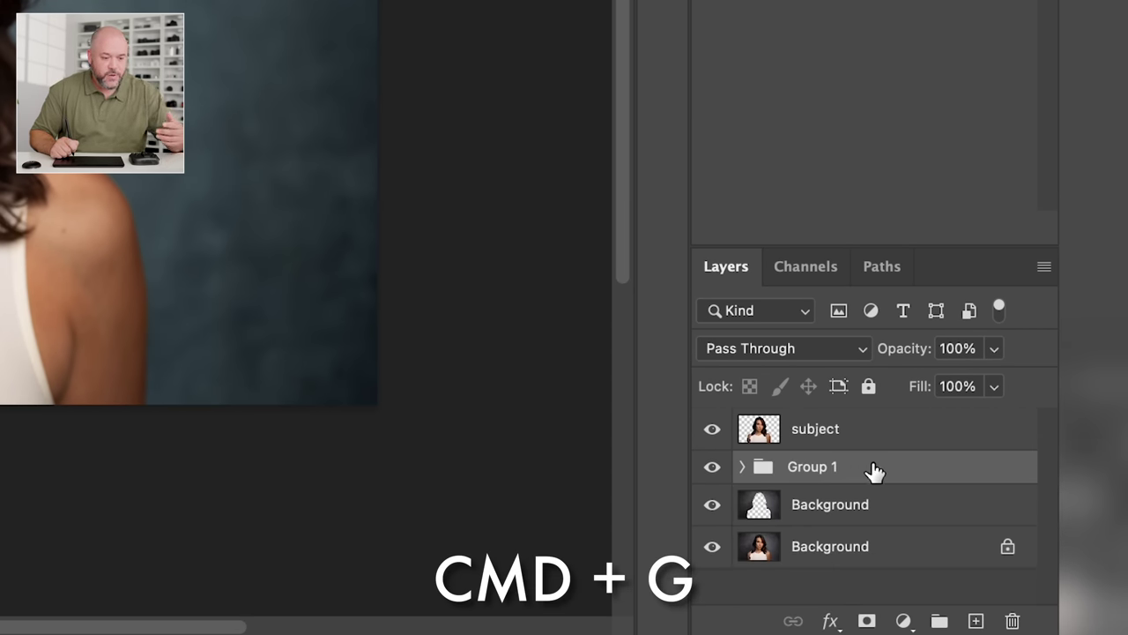
# Toggle the adjustment group's visibility to compare the portrait with the original and the recolored backdrop
pyautogui.click(712, 467)
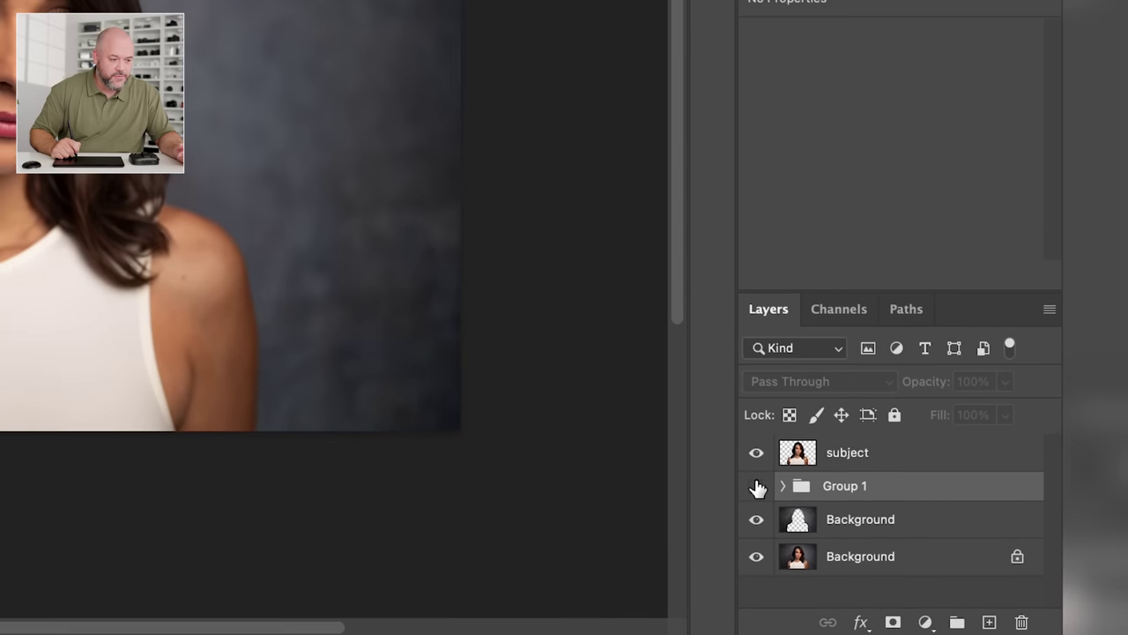
pyautogui.click(757, 487)
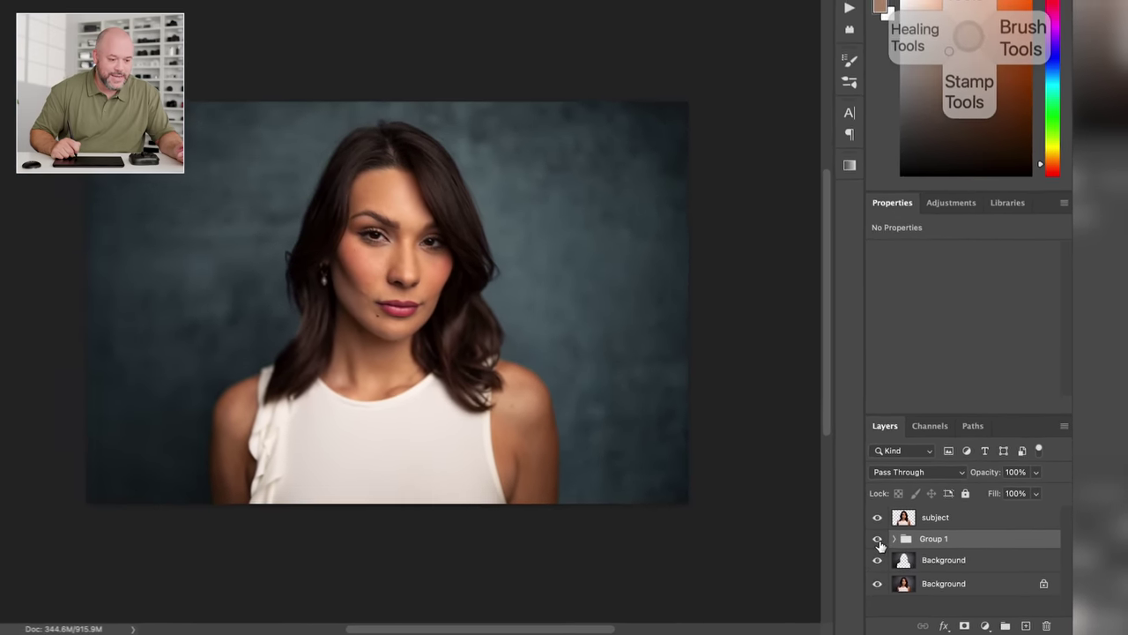
pyautogui.click(877, 538)
pyautogui.click(877, 538)
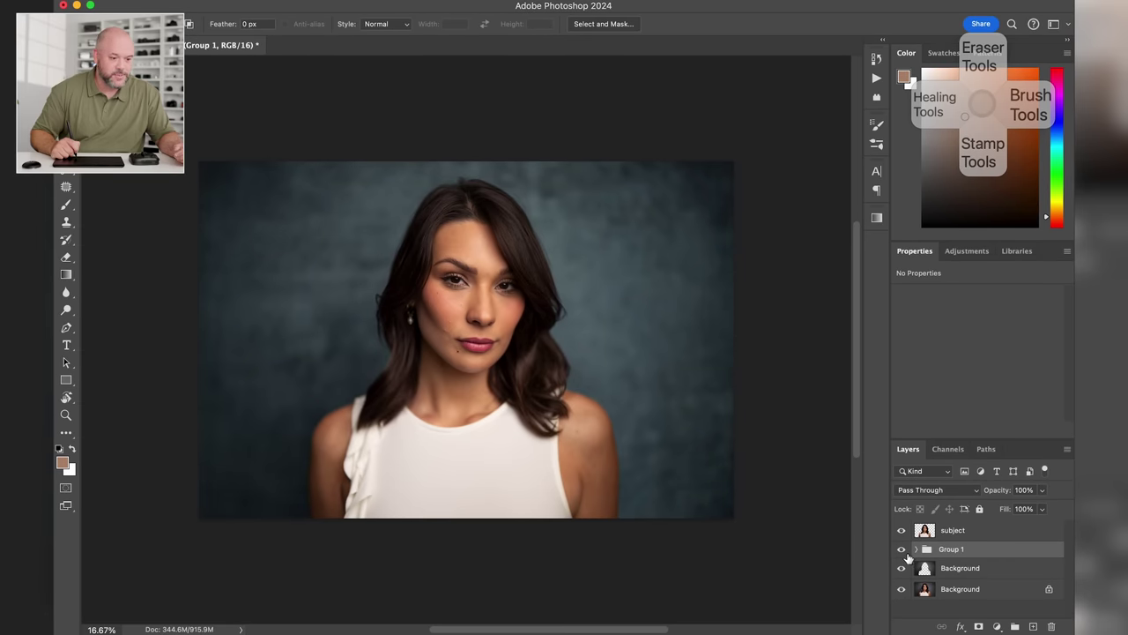
pyautogui.click(902, 554)
pyautogui.click(902, 553)
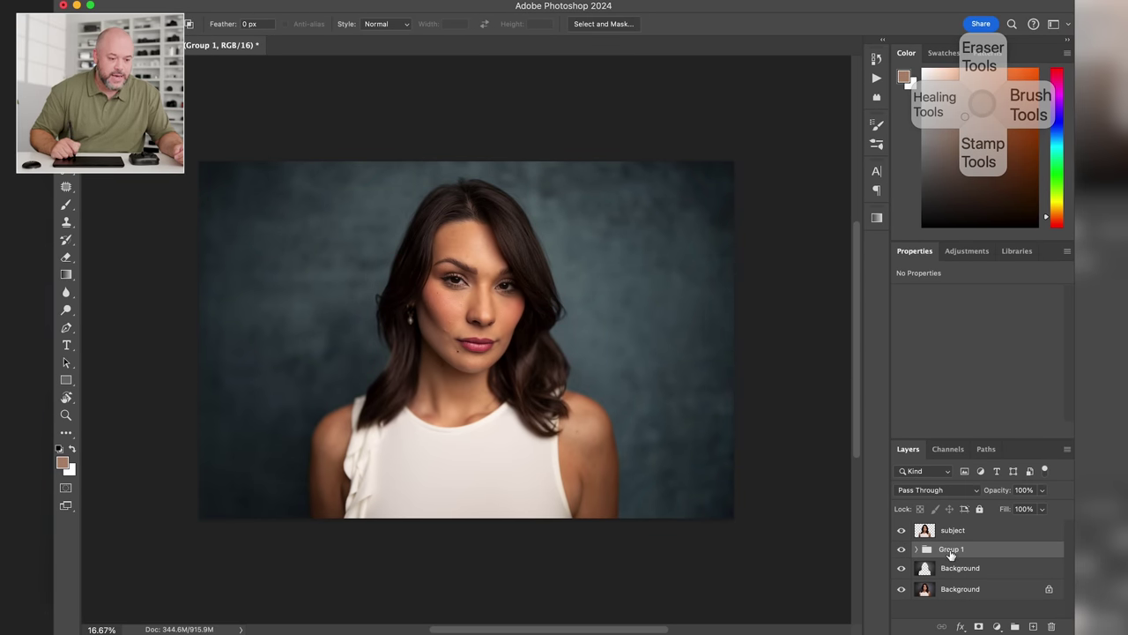
# Rename the adjustment group as Background Adjustments
pyautogui.doubleClick(951, 549)
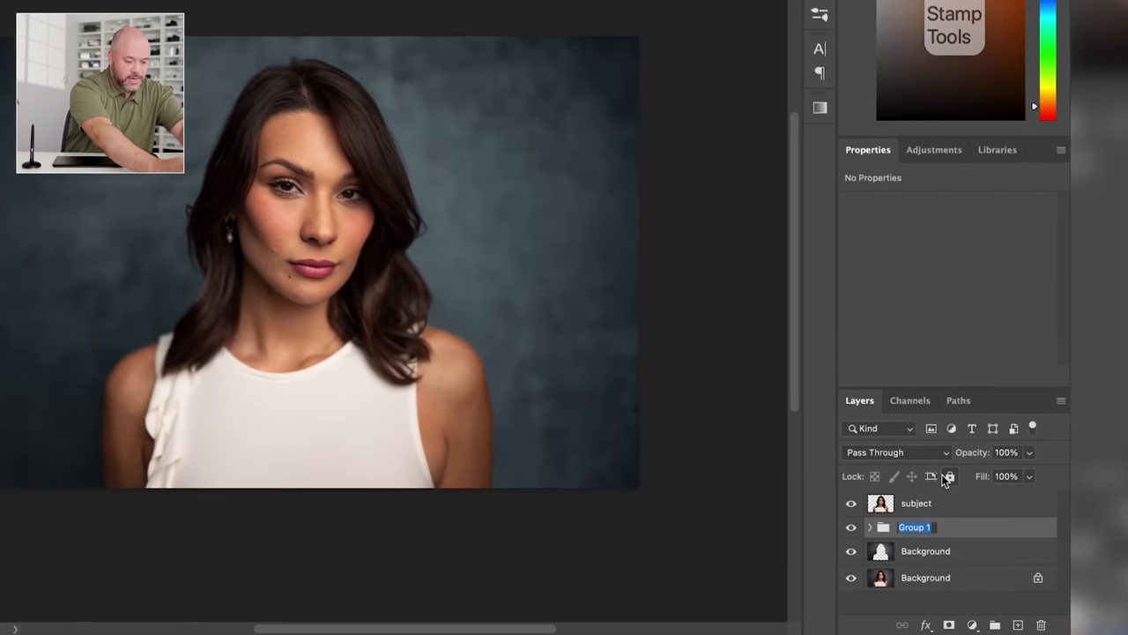
pyautogui.write('Background A')
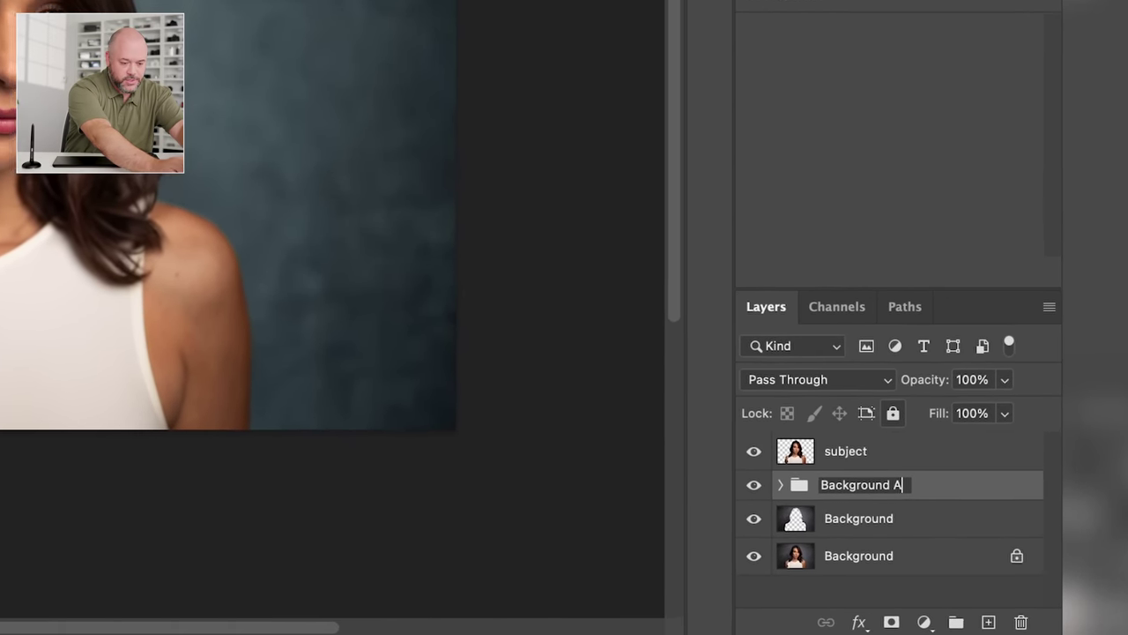
pyautogui.write('djustments')
pyautogui.press('Return')
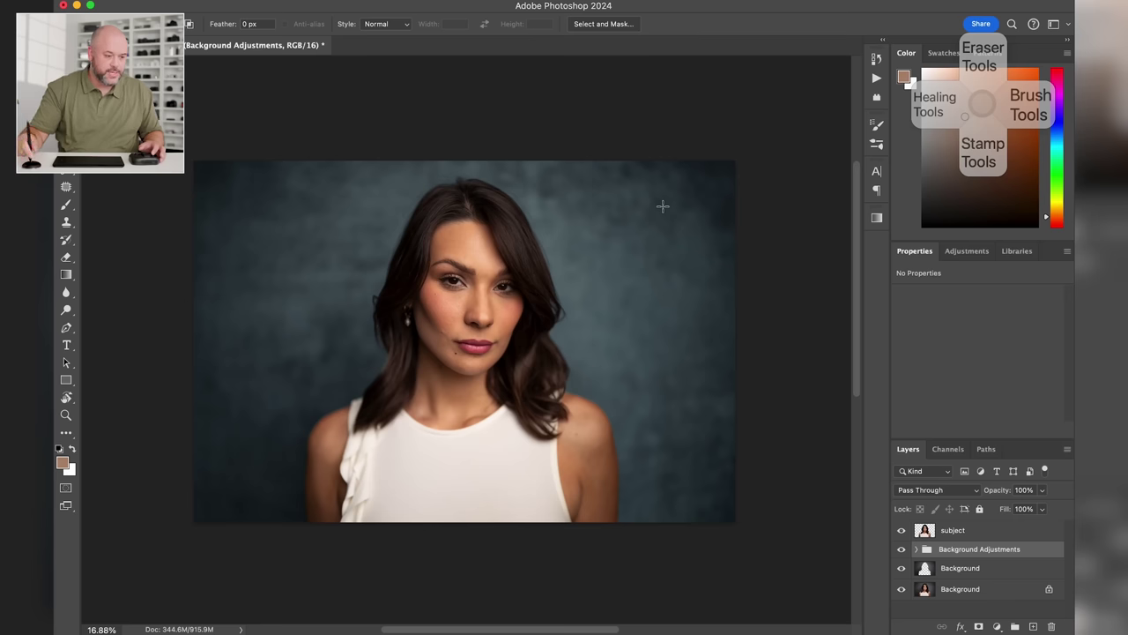
# Examine both shoulder edges up close for color fringing, comparing them with the Background Adjustments group hidden and shown
pyautogui.scroll(8, 663, 206)
pyautogui.moveTo(510, 463); pyautogui.dragTo(563, 121)
pyautogui.scroll(5, 564, 319)
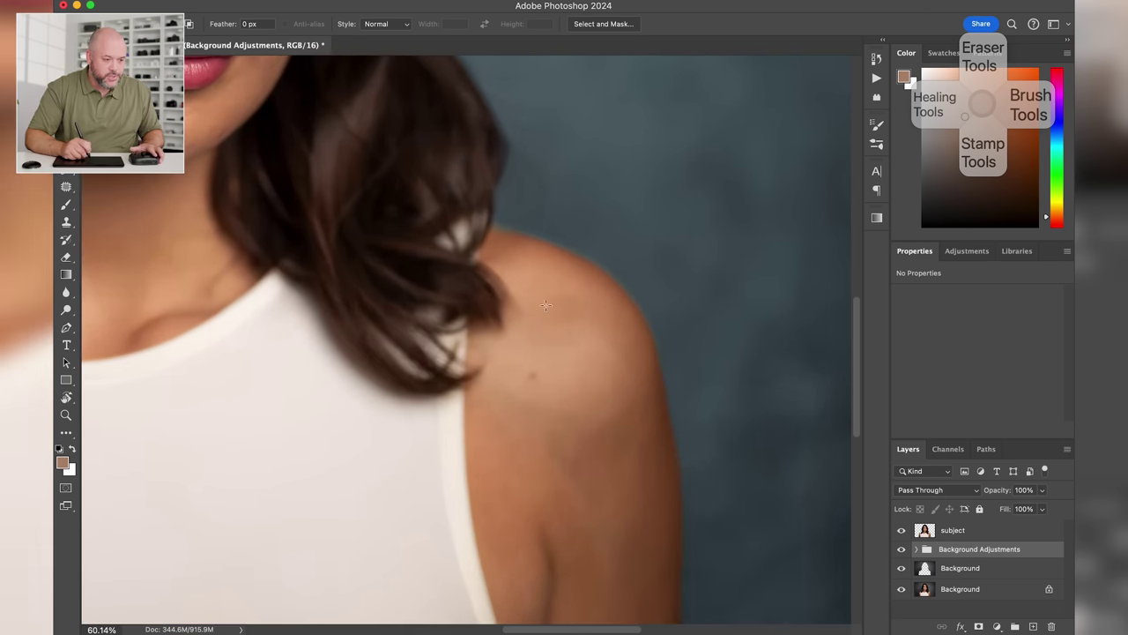
pyautogui.scroll(3, 548, 311)
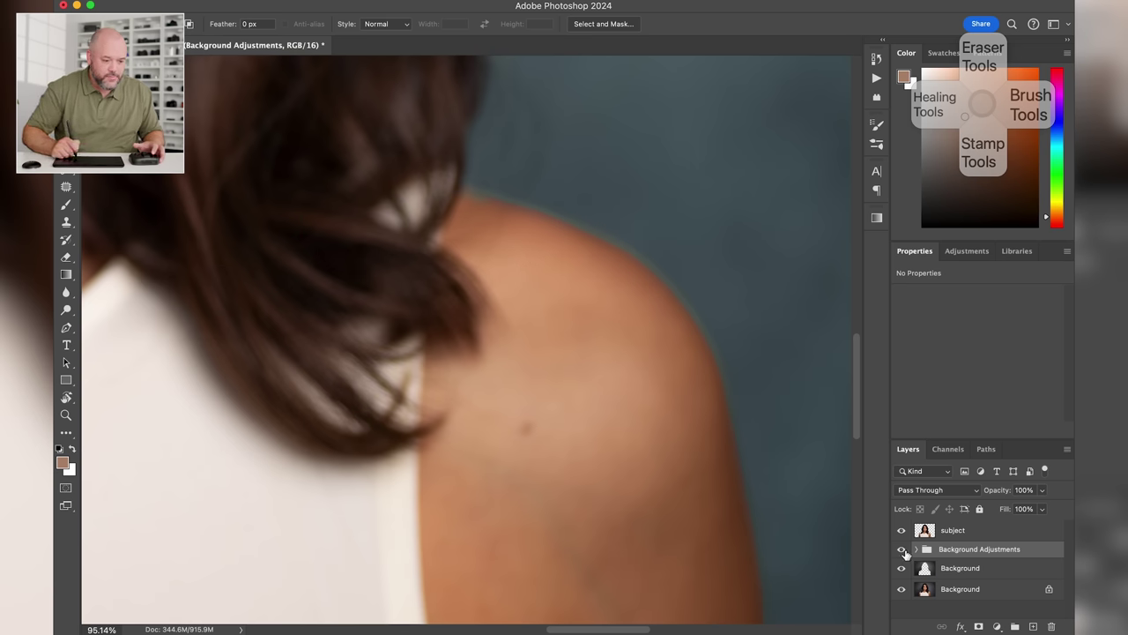
pyautogui.click(901, 549)
pyautogui.click(902, 551)
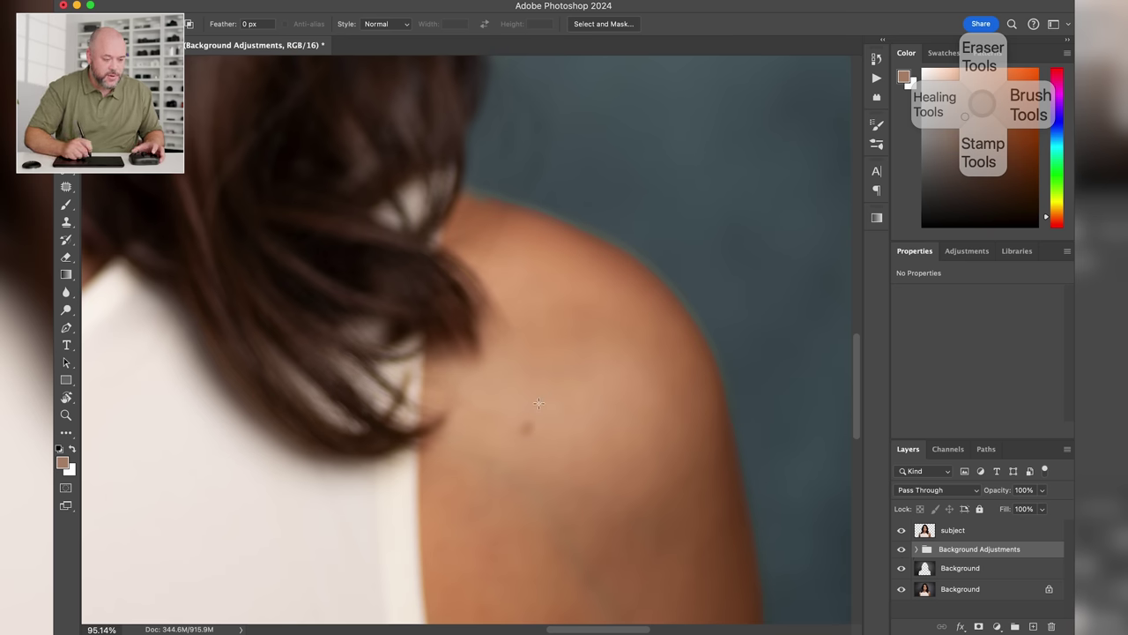
pyautogui.moveTo(389, 402); pyautogui.dragTo(851, 326)
pyautogui.moveTo(97, 309); pyautogui.dragTo(723, 361)
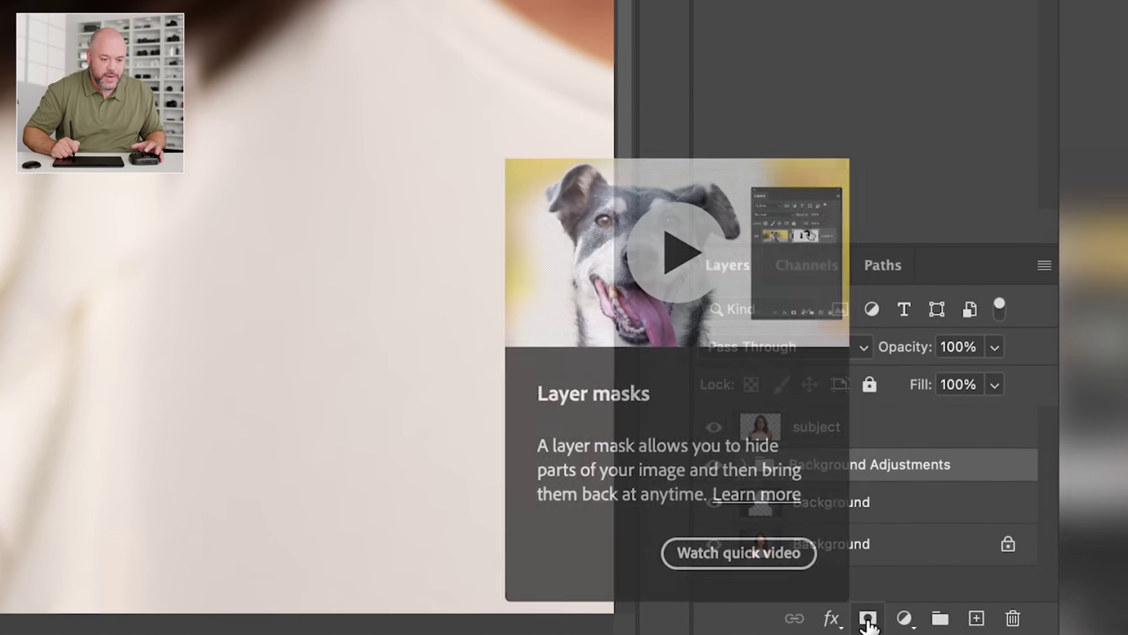
# Add a layer mask to the Background Adjustments group and set the Brush tool's flow to 93%
pyautogui.click(866, 619)
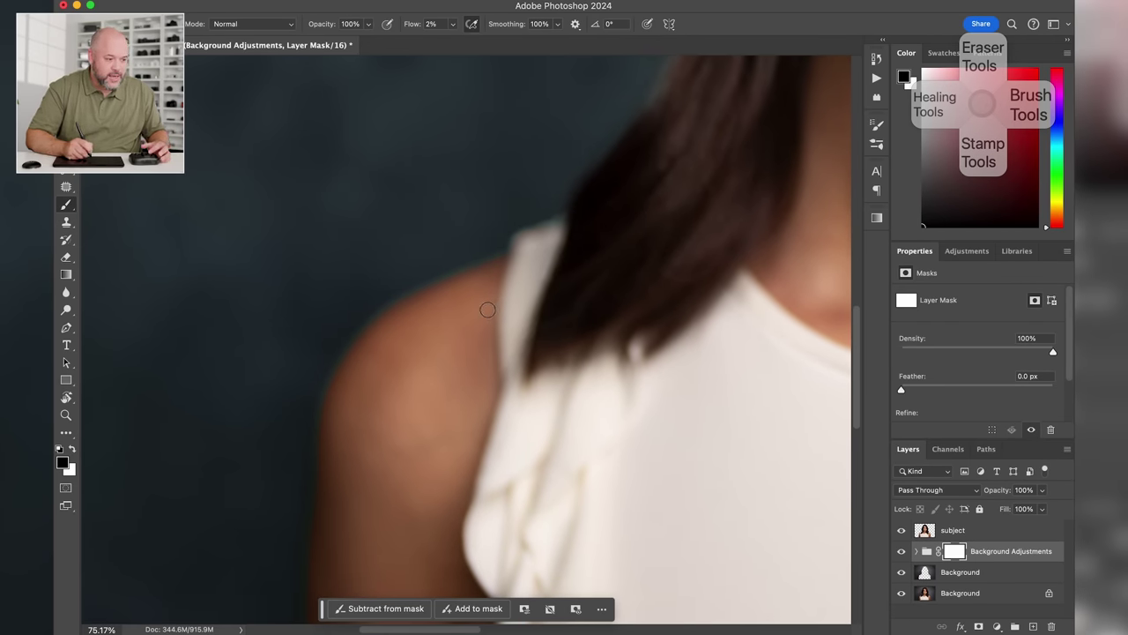
pyautogui.moveTo(413, 24); pyautogui.dragTo(477, 23)
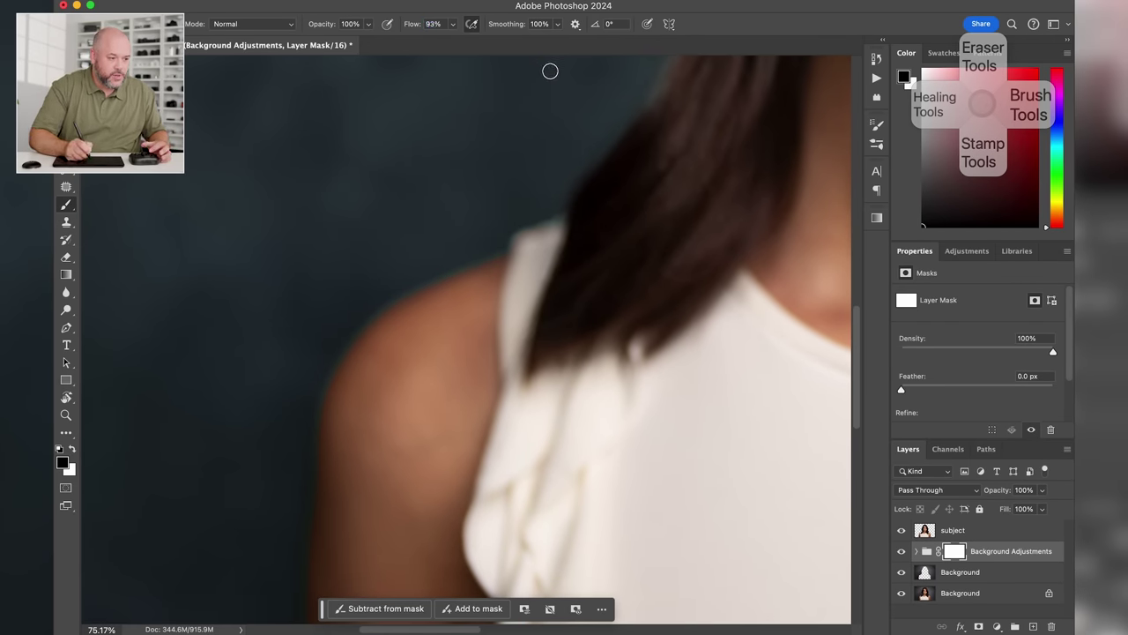
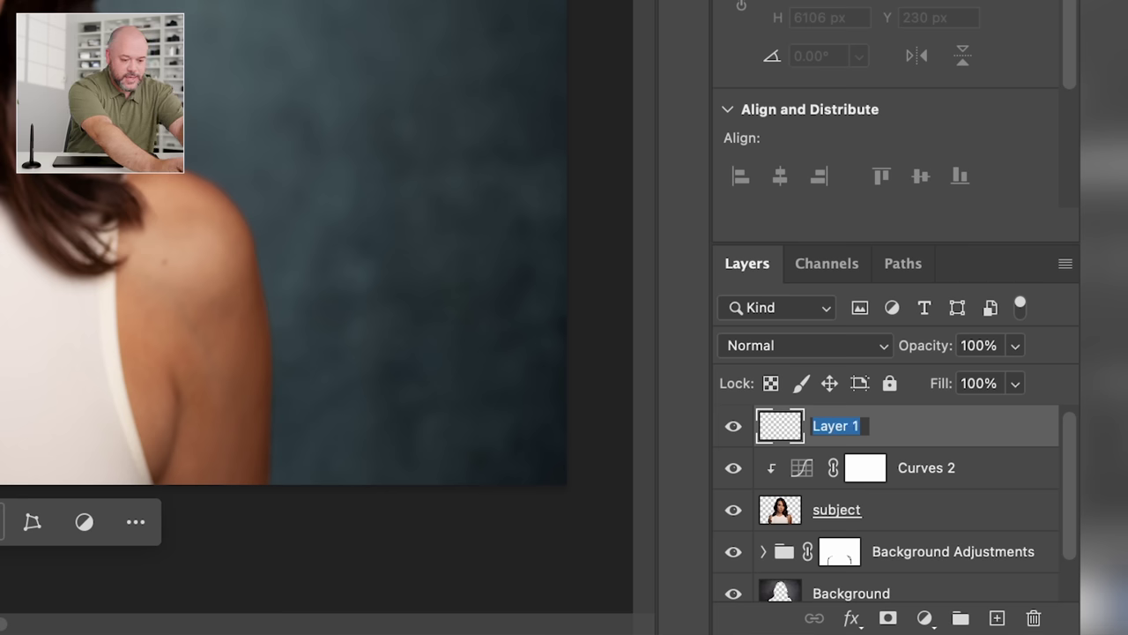
# Name the new empty layer above the second Curves layer Skin Cleanup and activate the Clone Stamp tool
pyautogui.write('n Cleanup')
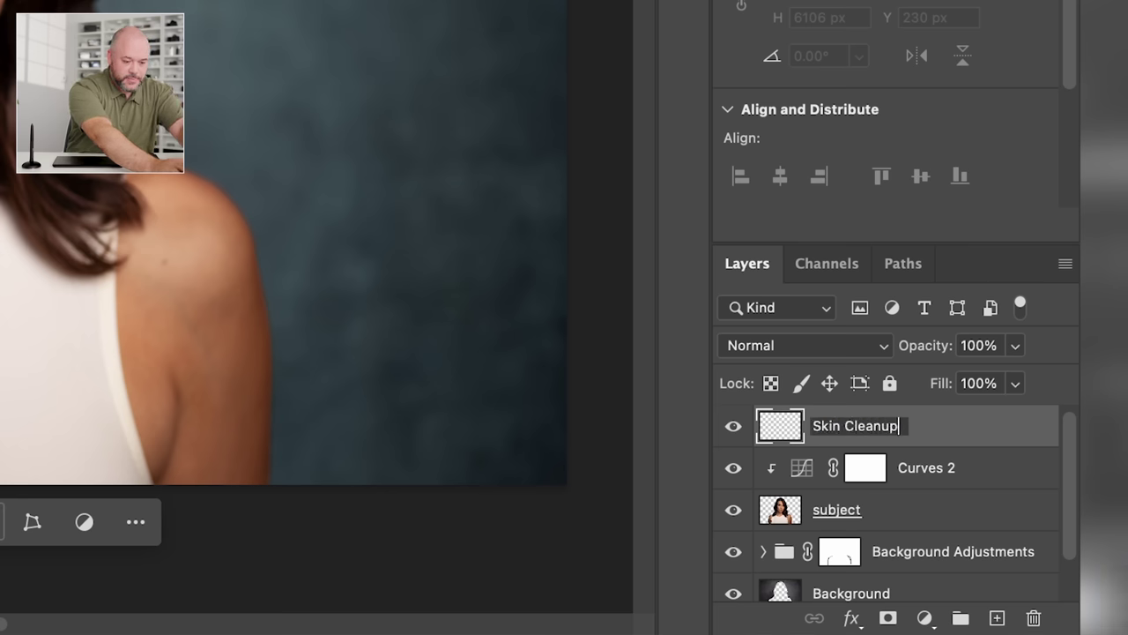
pyautogui.press('Return')
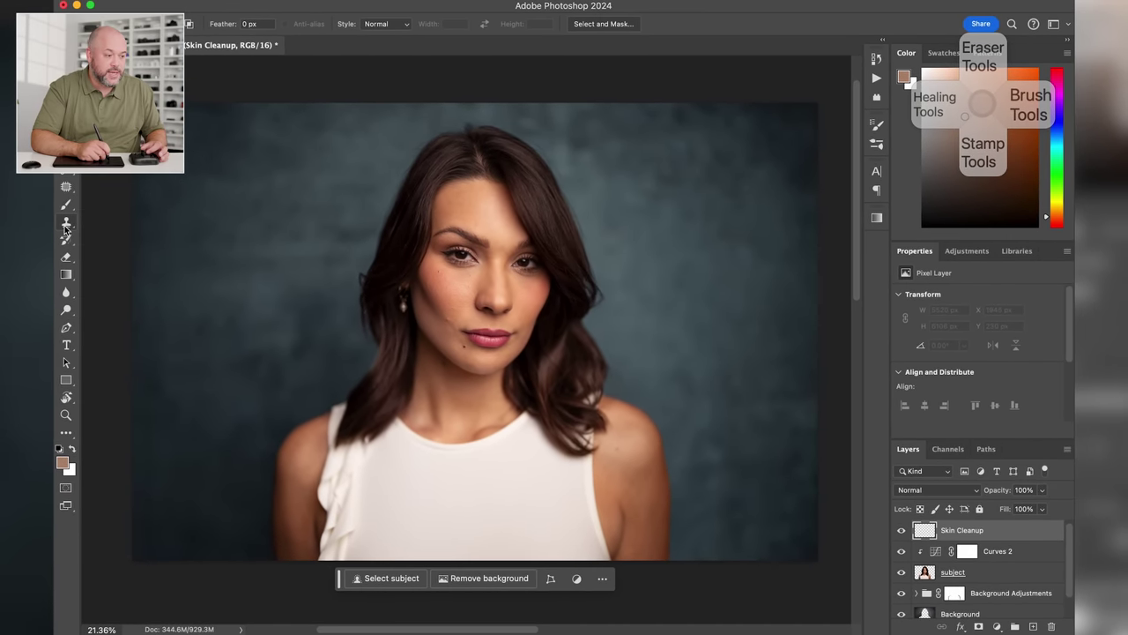
pyautogui.click(65, 224)
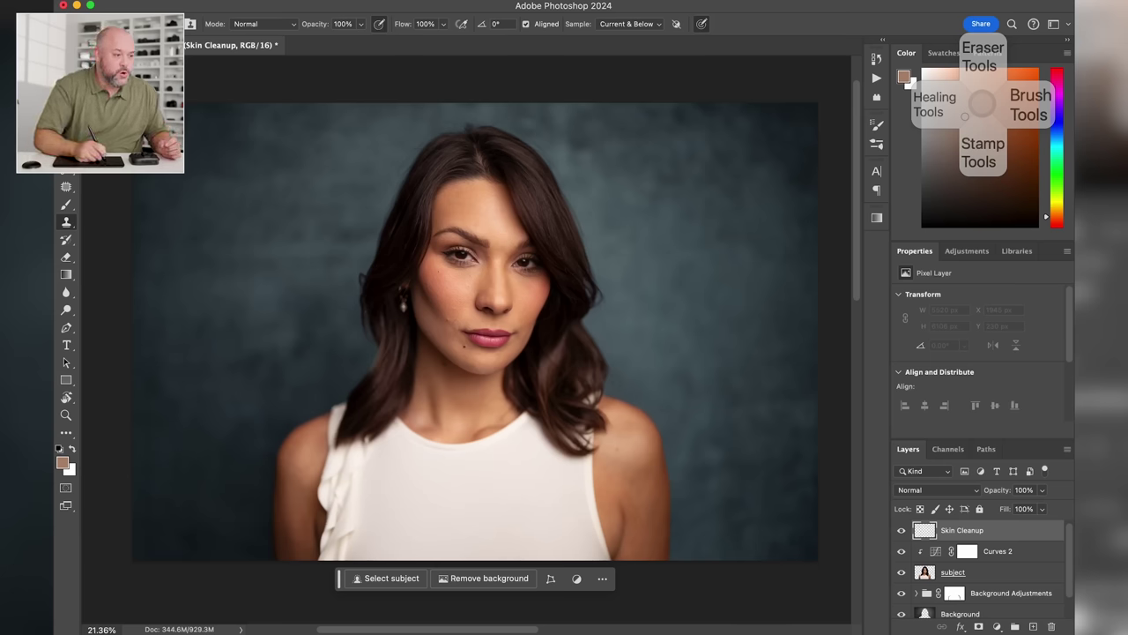
# Set the Clone Stamp brush hardness to 0%
pyautogui.click(151, 23)
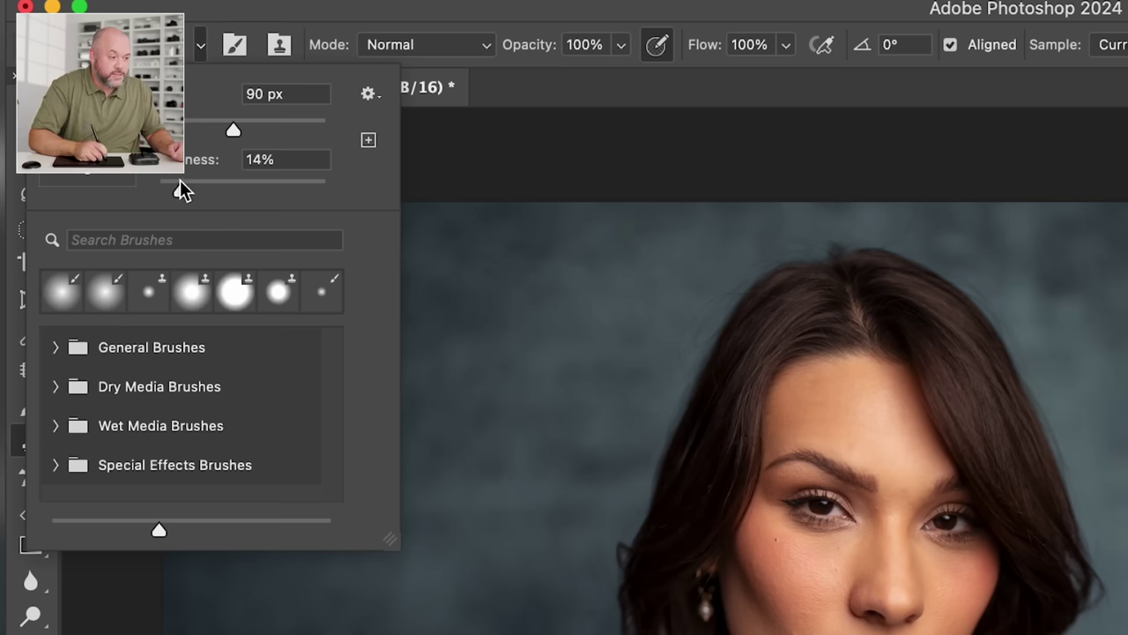
pyautogui.moveTo(180, 189); pyautogui.dragTo(139, 177)
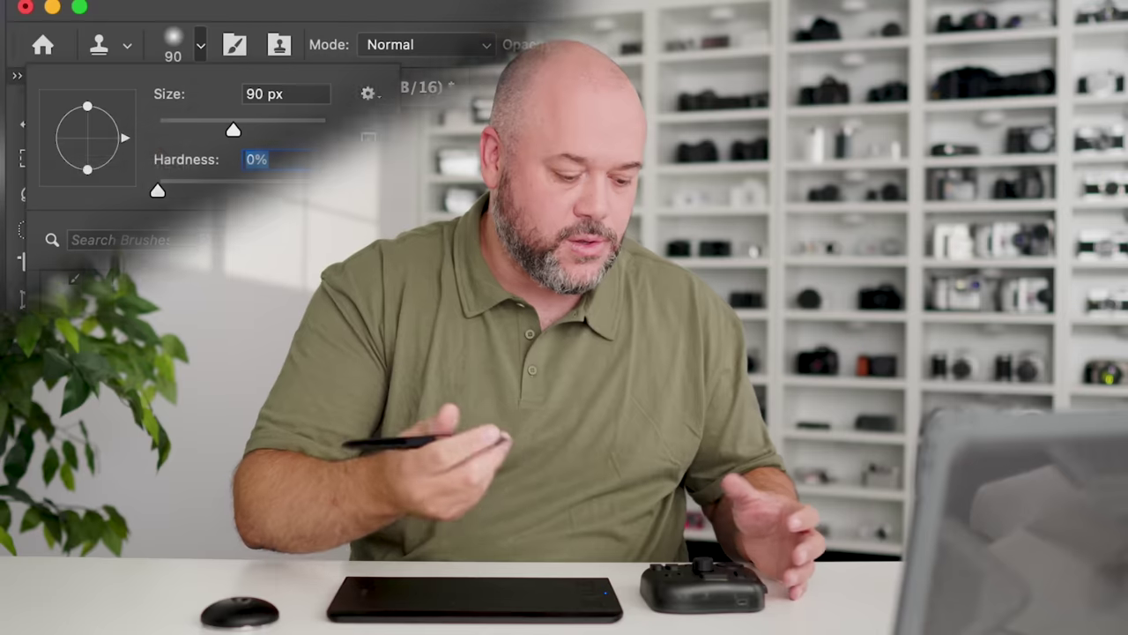
pyautogui.press('Return')
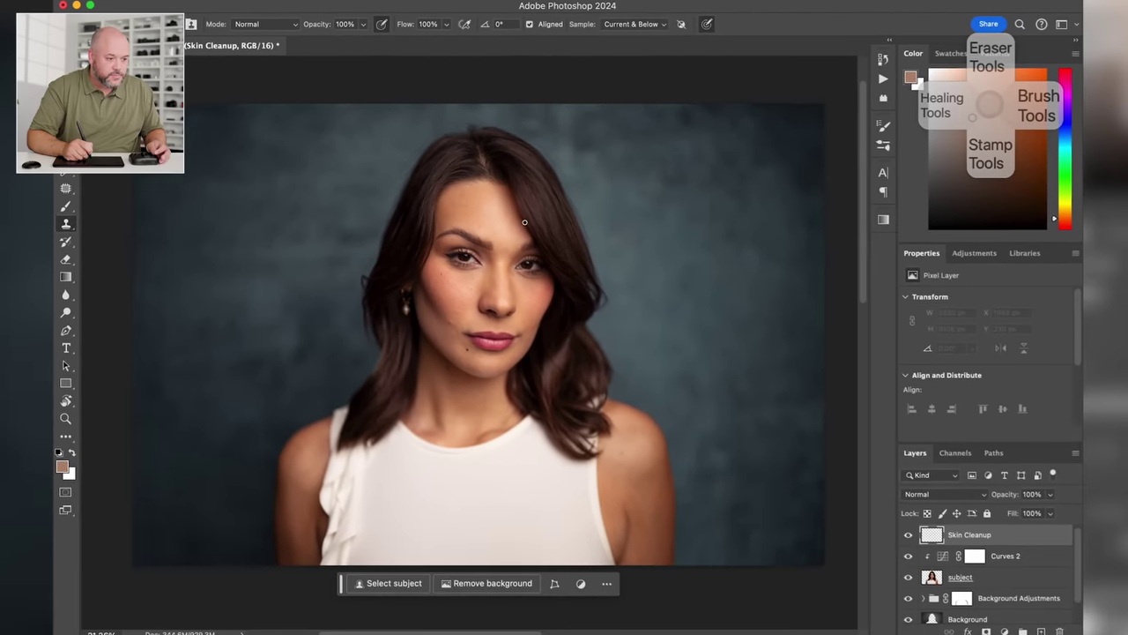
# Try cloning sampled skin over the blemish in the middle of the cheek with the fully soft brush, and undo the stroke
pyautogui.scroll(3, 735, 354)
pyautogui.scroll(10, 518, 235)
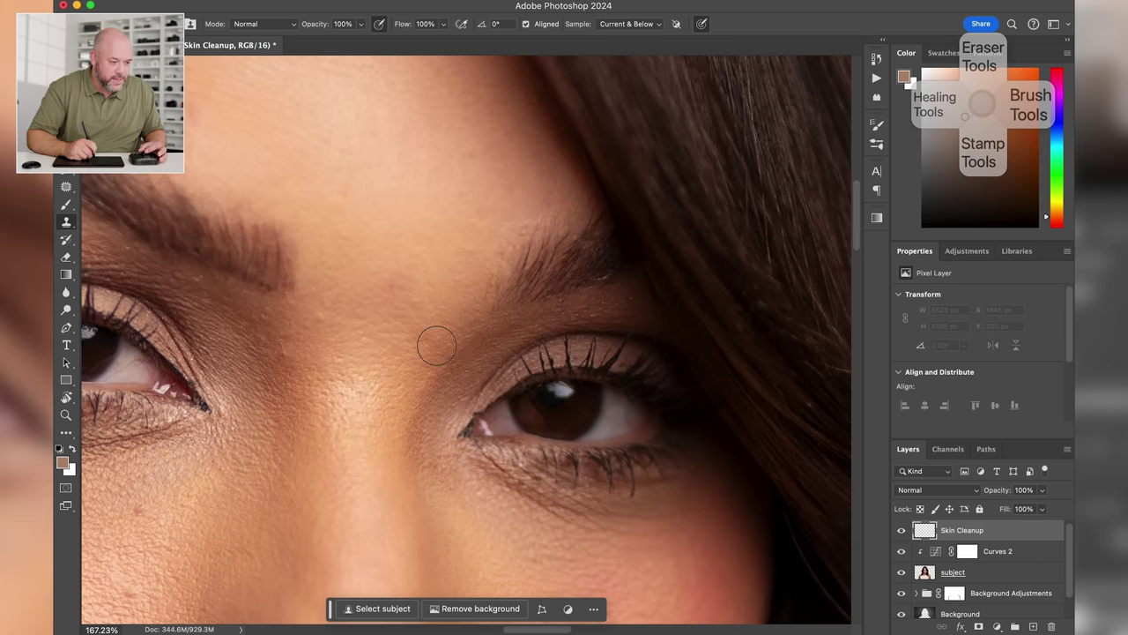
pyautogui.moveTo(384, 403)
pyautogui.mouseDown()
pyautogui.moveTo(600, 207)
pyautogui.moveTo(708, 151)
pyautogui.mouseUp()
pyautogui.moveTo(544, 274)
pyautogui.mouseDown()
pyautogui.moveTo(631, 244)
pyautogui.moveTo(669, 244)
pyautogui.mouseUp()
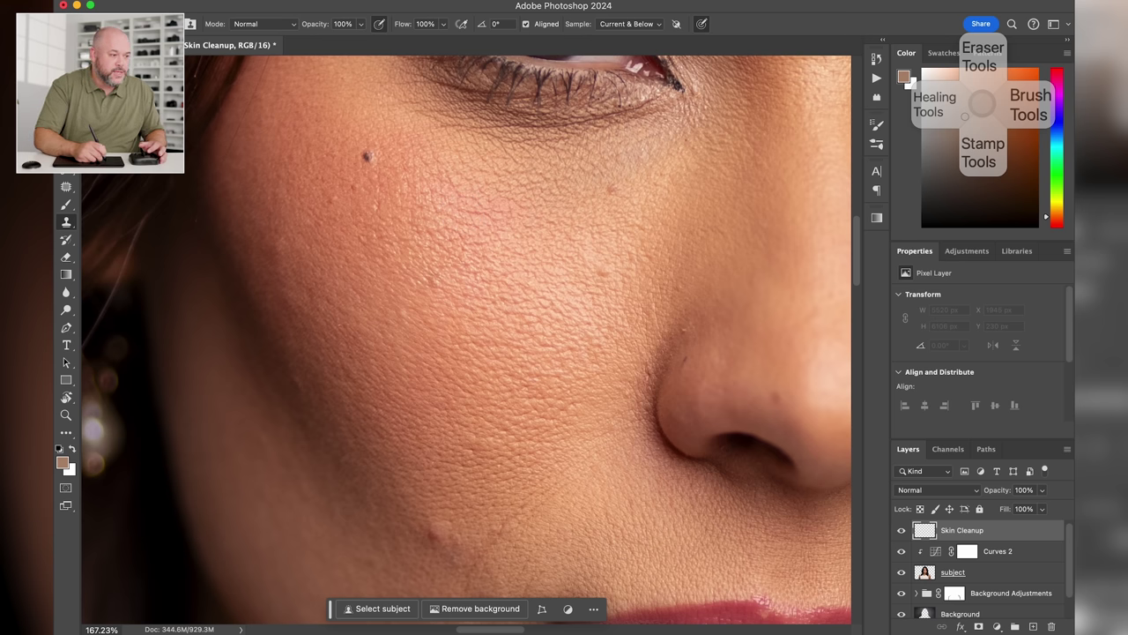
pyautogui.click(114, 24)
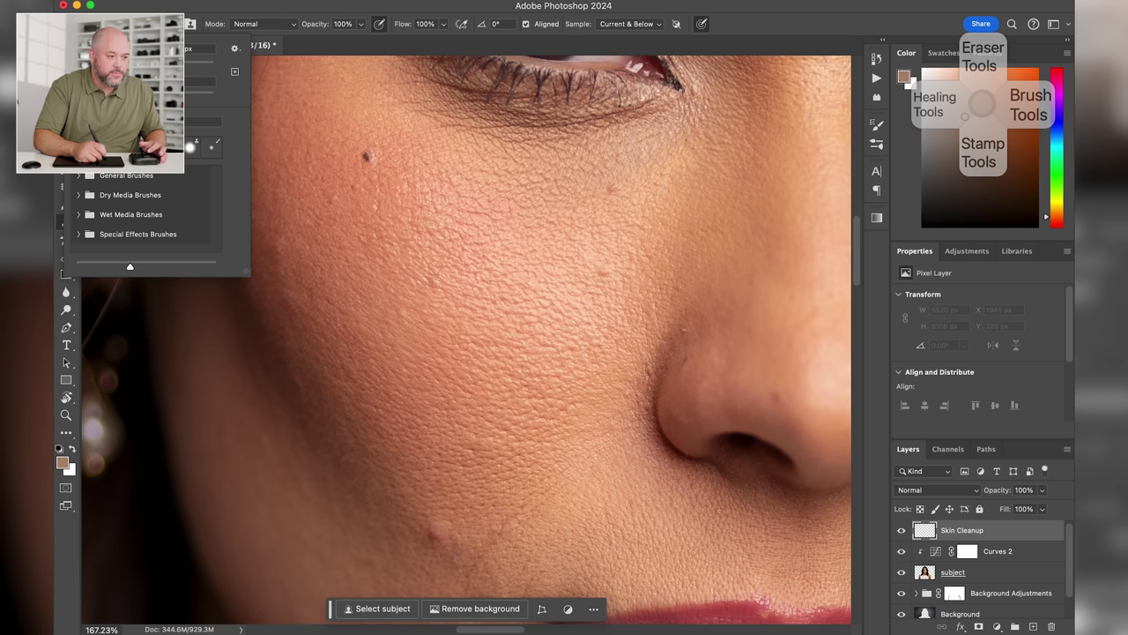
pyautogui.click(194, 8)
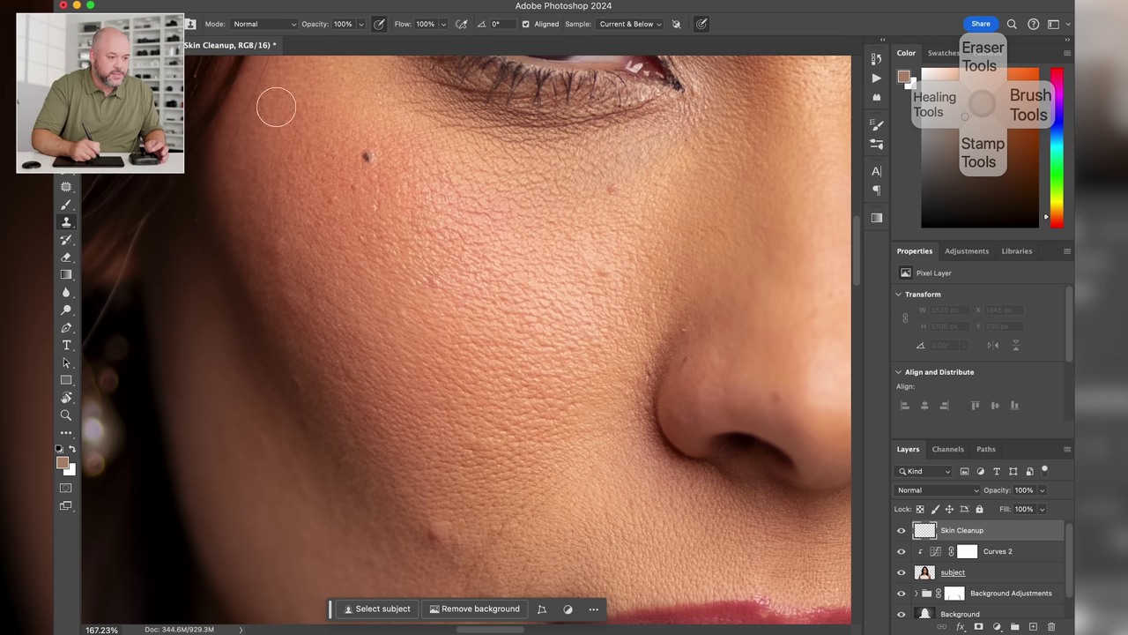
pyautogui.press('alt')
pyautogui.keyDown('alt'); pyautogui.click(390, 263); pyautogui.keyUp('alt')
pyautogui.moveTo(434, 280)
pyautogui.mouseDown()
pyautogui.moveTo(403, 316)
pyautogui.moveTo(428, 295)
pyautogui.mouseUp()
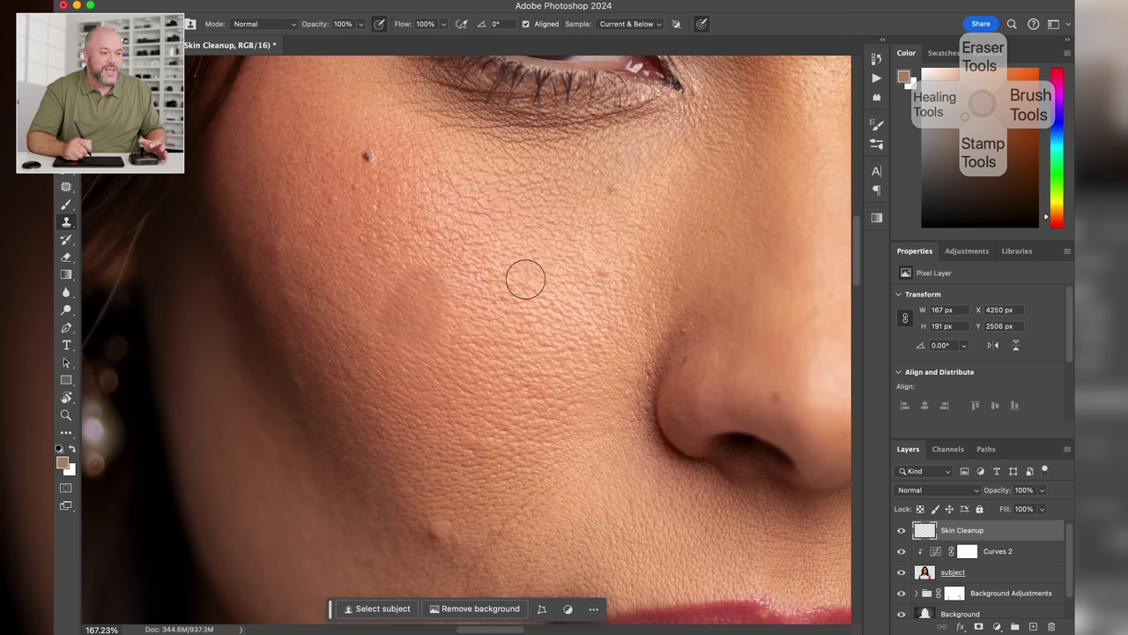
pyautogui.moveTo(503, 301); pyautogui.dragTo(476, 307)
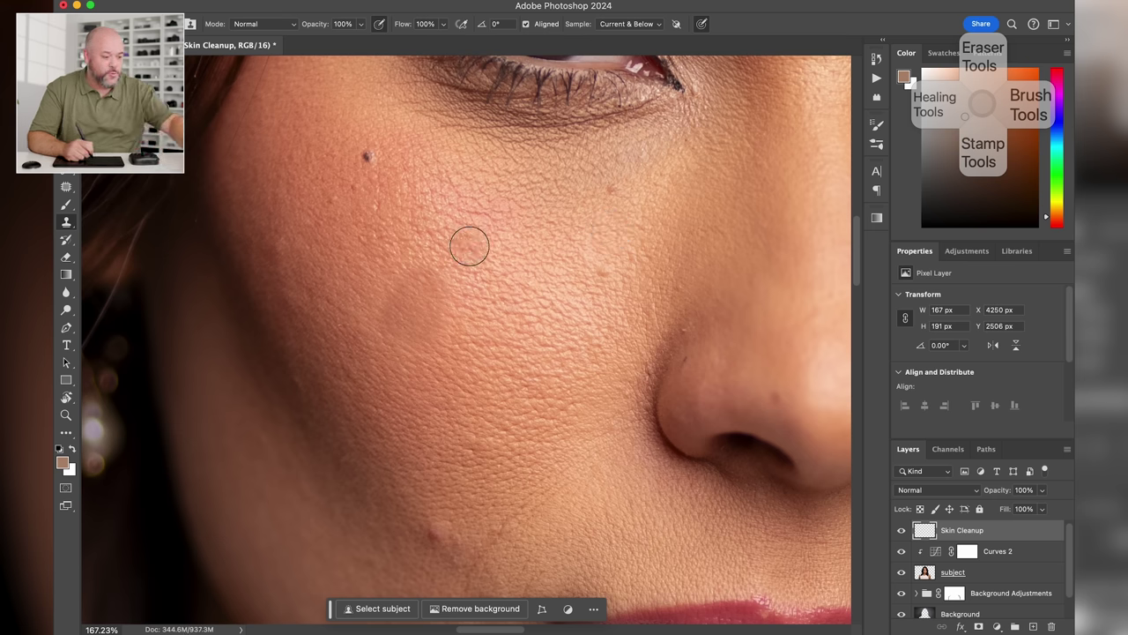
pyautogui.press('super+z')
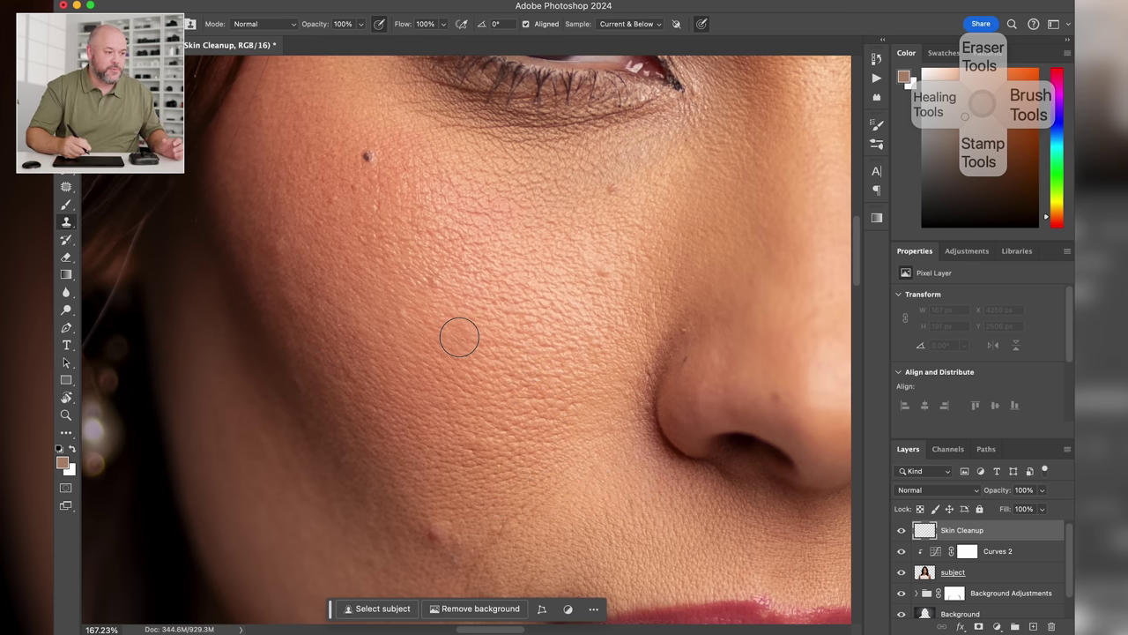
# Set the Clone Stamp brush hardness to 62% and reduce its size to 40 px
pyautogui.click(140, 24)
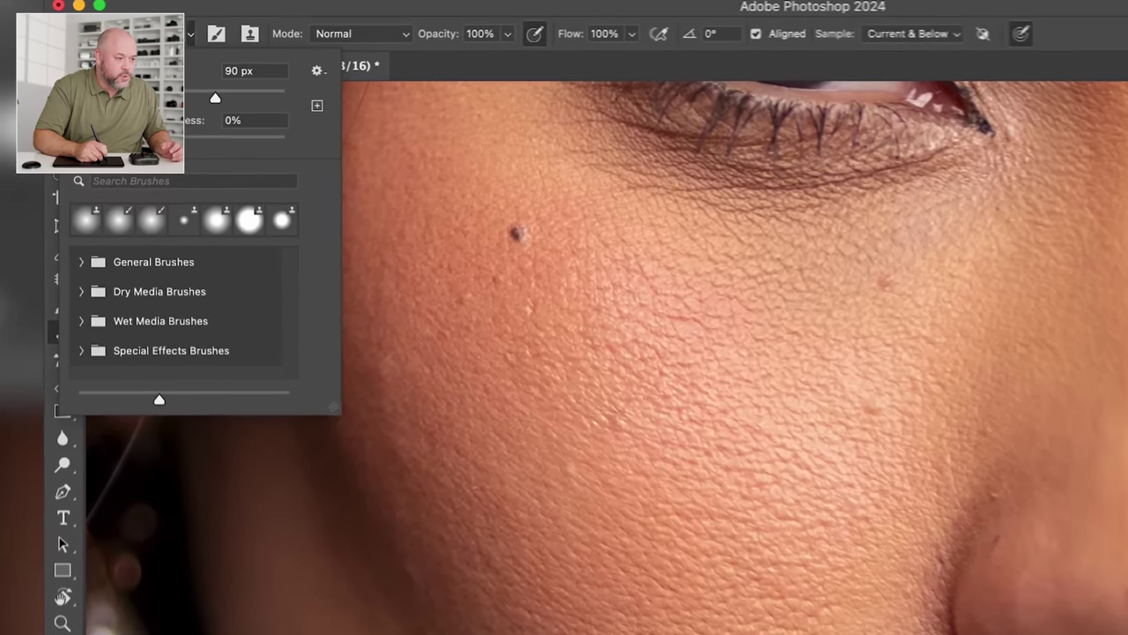
pyautogui.moveTo(132, 93); pyautogui.dragTo(165, 91)
pyautogui.moveTo(250, 175); pyautogui.dragTo(292, 173)
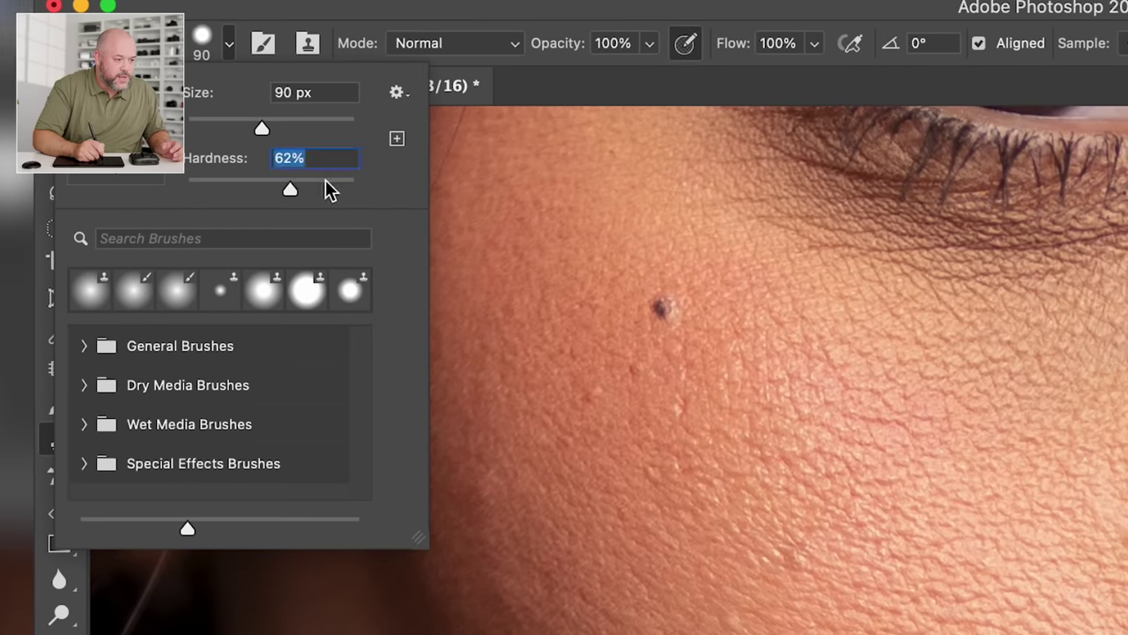
pyautogui.click(453, 8)
pyautogui.scroll(-1, 749, 460)
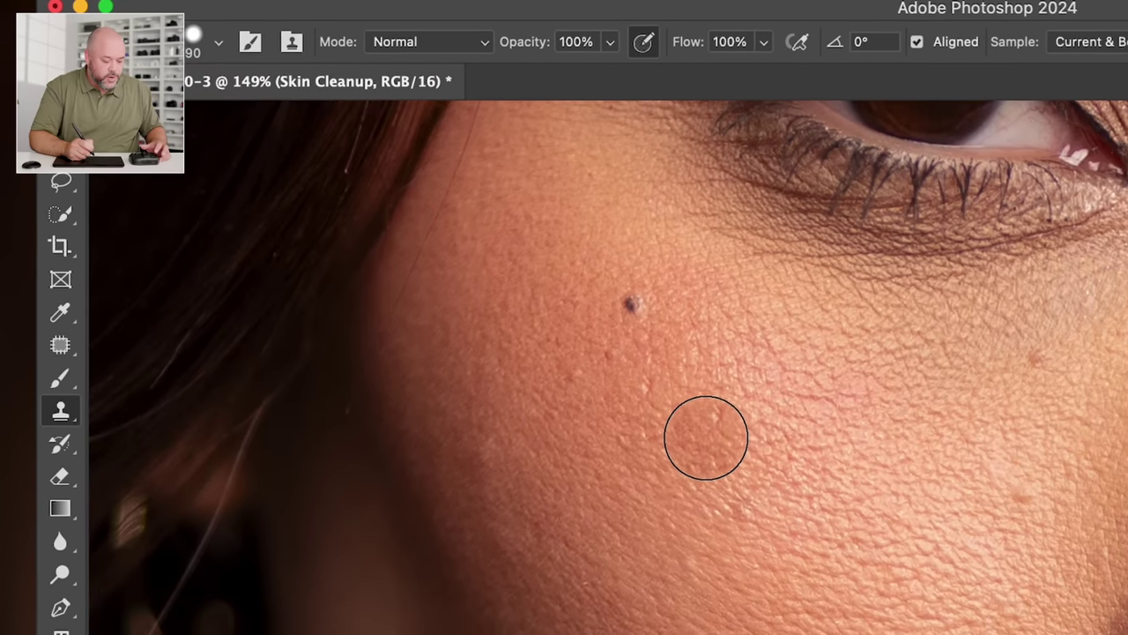
pyautogui.press('[')
pyautogui.press('[')
pyautogui.press('[')
pyautogui.press('[')
pyautogui.press('[')
pyautogui.press('[')
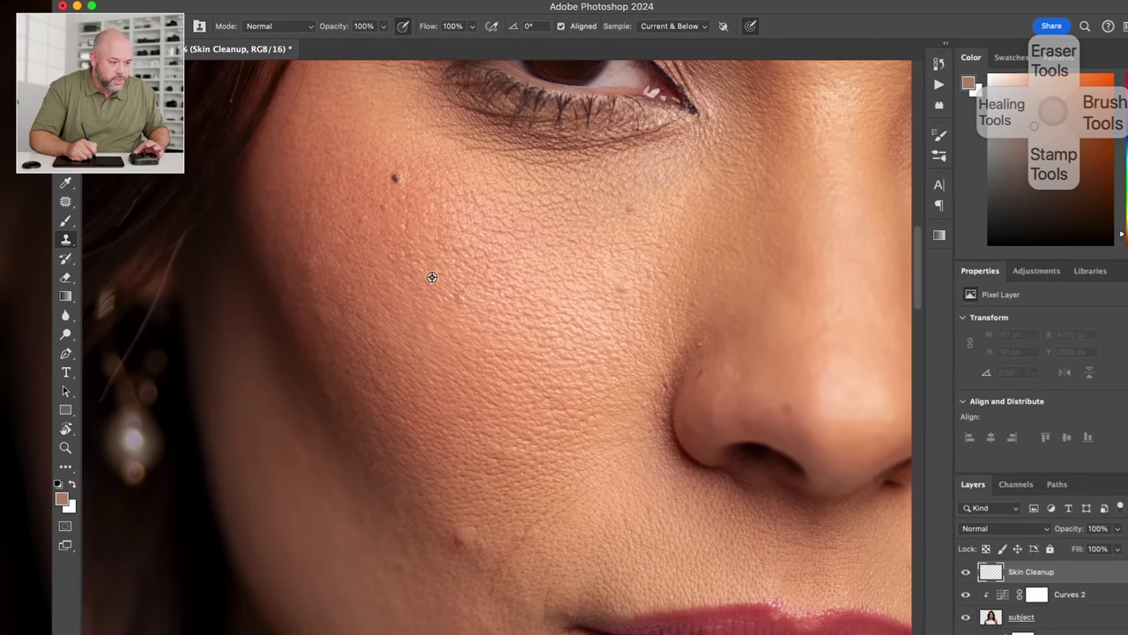
# Clone clean skin sampled nearby over the small blemishes scattered across the cheek below the eye, leaving the dark mole
pyautogui.keyDown('alt'); pyautogui.click(527, 355); pyautogui.keyUp('alt')
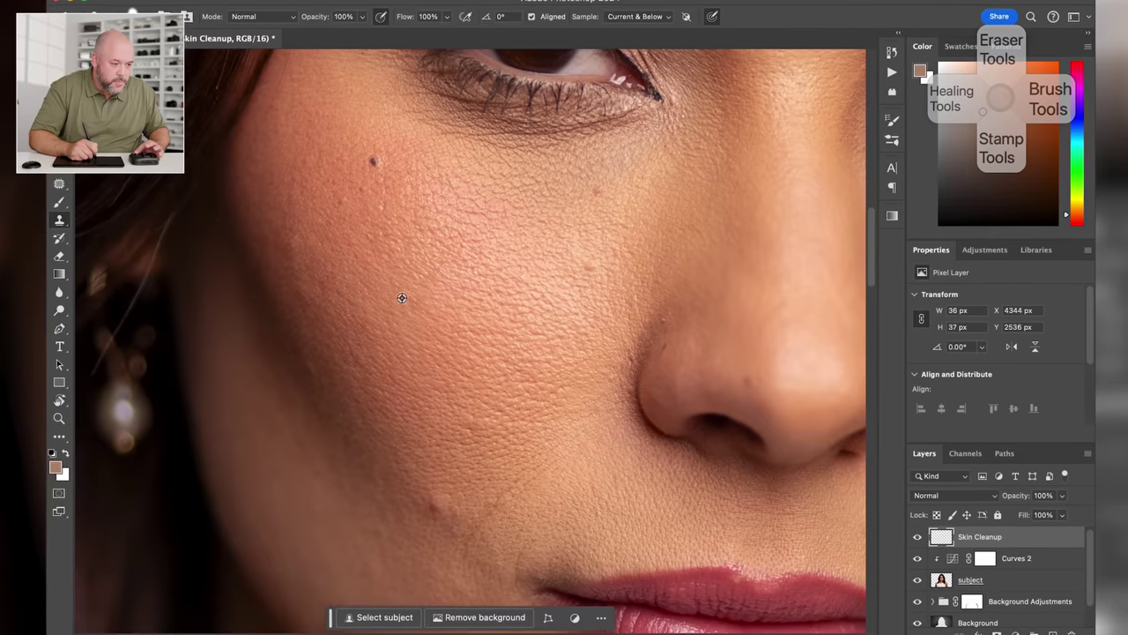
pyautogui.keyDown('alt'); pyautogui.click(385, 300); pyautogui.keyUp('alt')
pyautogui.click(407, 305)
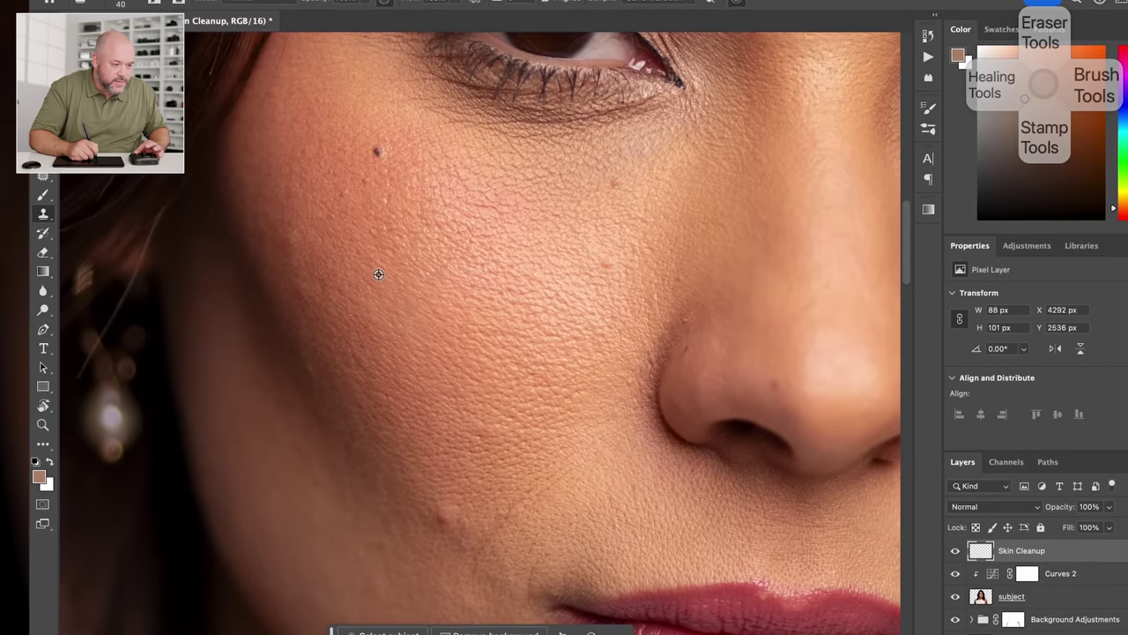
pyautogui.keyDown('alt'); pyautogui.click(379, 274); pyautogui.keyUp('alt')
pyautogui.click(382, 201)
pyautogui.click(358, 198)
pyautogui.click(347, 198)
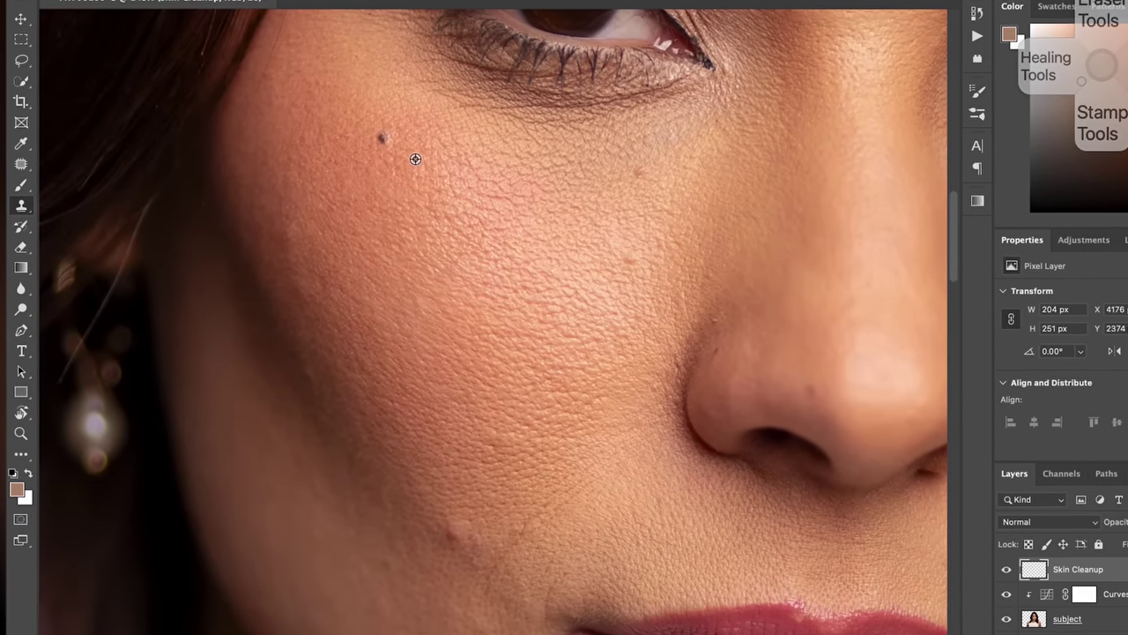
pyautogui.keyDown('alt'); pyautogui.click(416, 159); pyautogui.keyUp('alt')
pyautogui.click(401, 162)
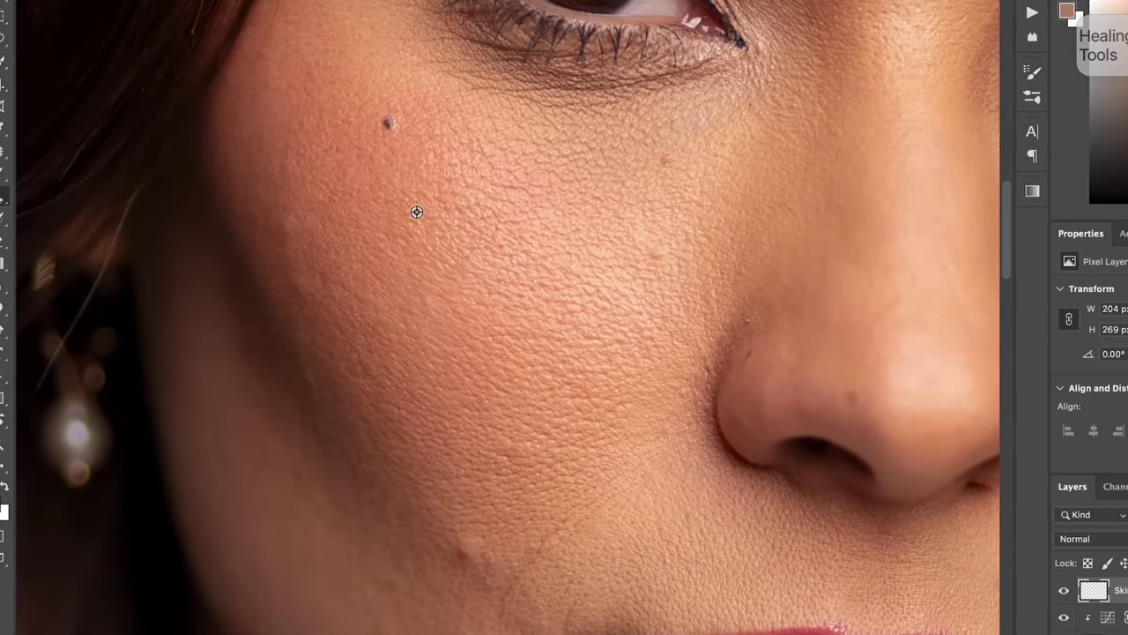
pyautogui.keyDown('alt'); pyautogui.click(417, 211); pyautogui.keyUp('alt')
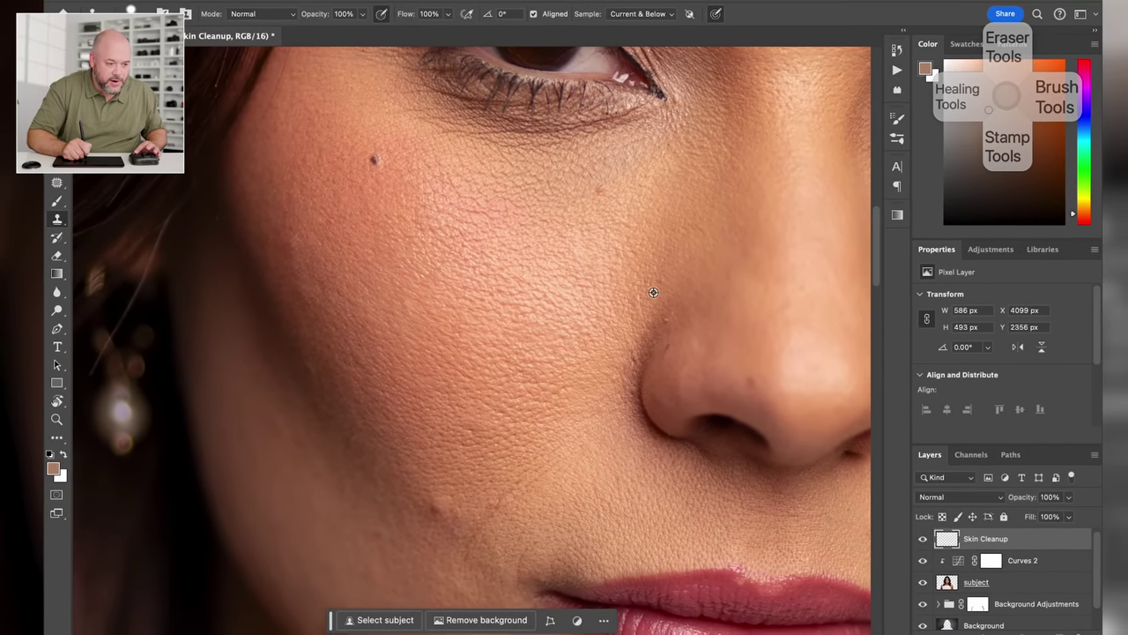
# Clone out the small spots on the side of the nose and around the nostril crease using skin sampled beside them
pyautogui.keyDown('alt'); pyautogui.click(672, 260); pyautogui.keyUp('alt')
pyautogui.click(664, 276)
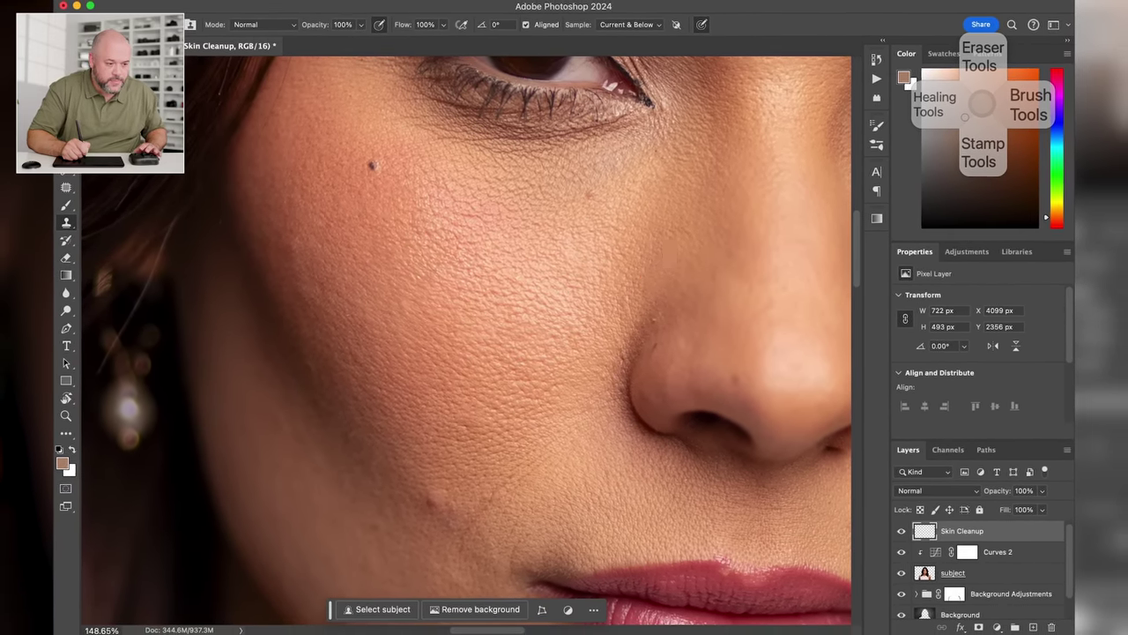
pyautogui.scroll(3, 672, 255)
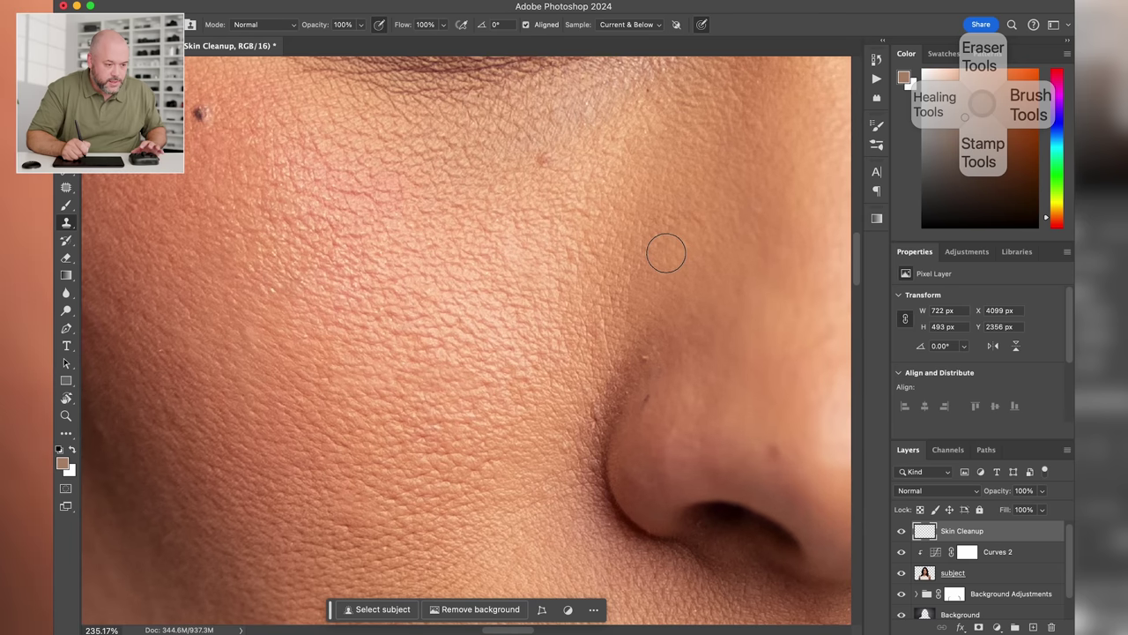
pyautogui.keyDown('alt'); pyautogui.click(665, 343); pyautogui.keyUp('alt')
pyautogui.click(646, 356)
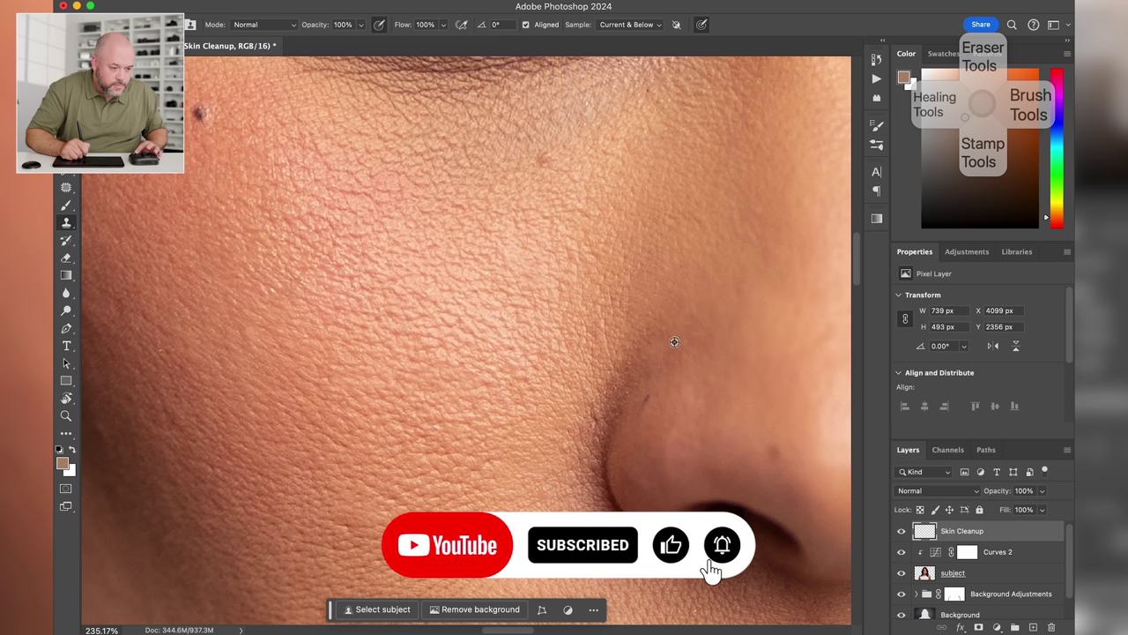
pyautogui.click(684, 337)
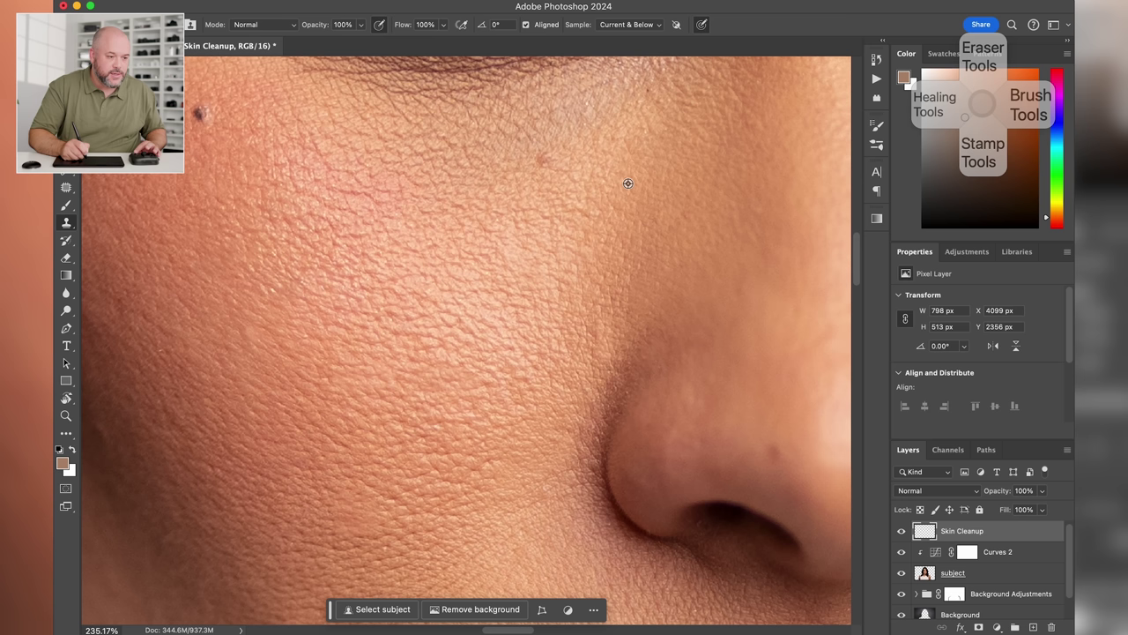
# Clone neighboring skin over the uneven patches between the inner eye corner and the side of the nose
pyautogui.keyDown('alt'); pyautogui.click(620, 128); pyautogui.keyUp('alt')
pyautogui.click(616, 135)
pyautogui.moveTo(631, 156); pyautogui.dragTo(619, 184)
pyautogui.click(649, 93)
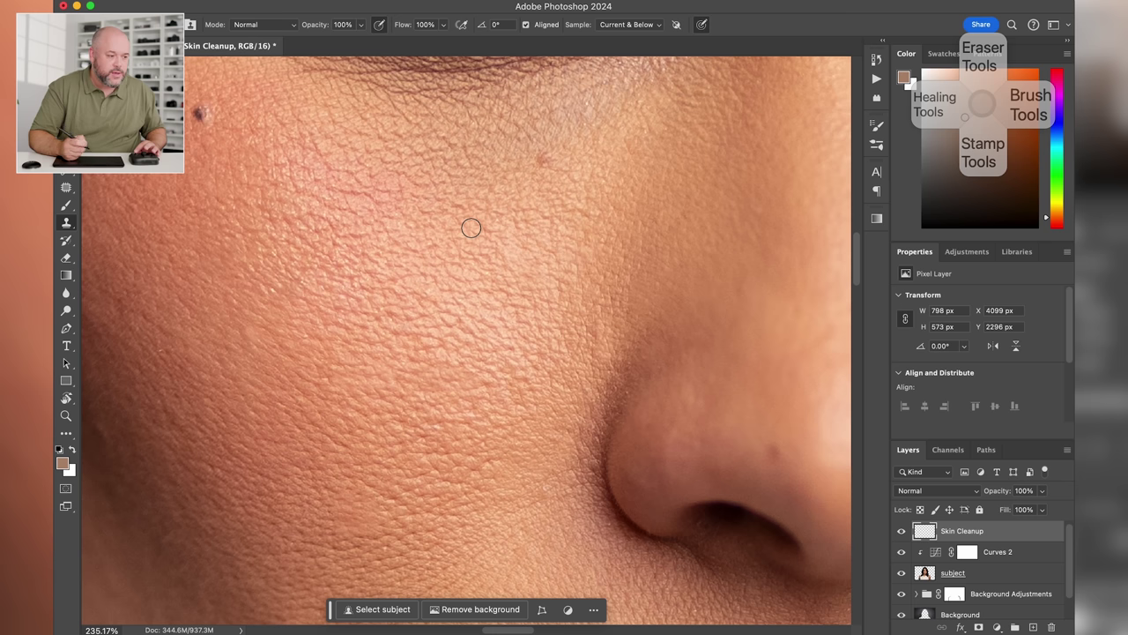
# Try cloning sampled skin over the marks on the shadowed jaw beside the earring, and undo the stroke
pyautogui.click(141, 24)
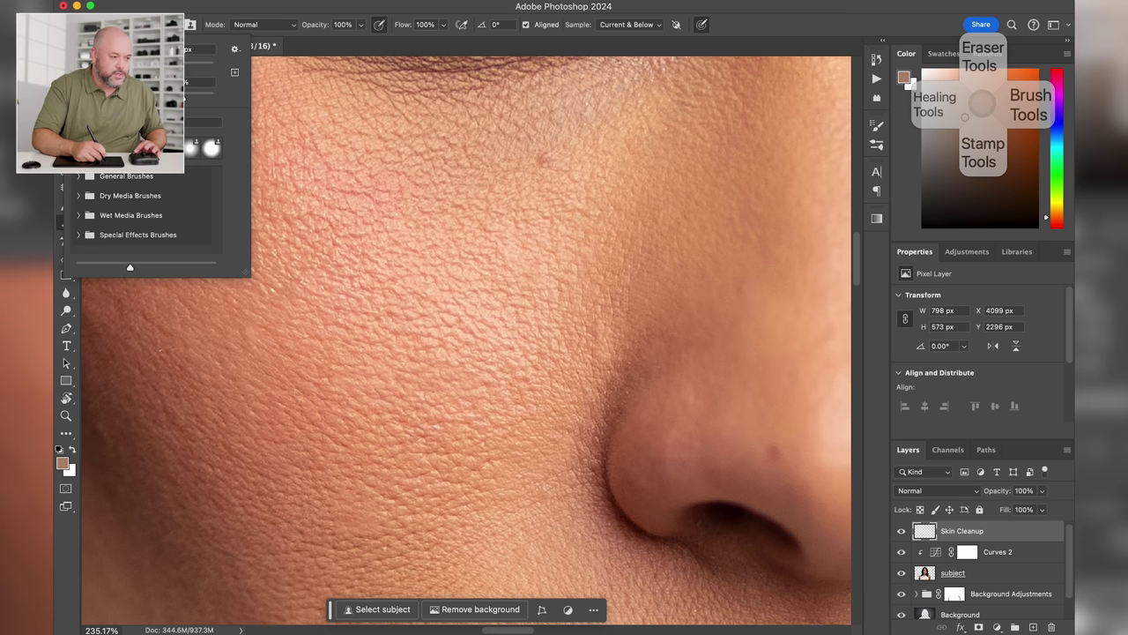
pyautogui.click(310, 11)
pyautogui.moveTo(524, 300); pyautogui.dragTo(676, 187)
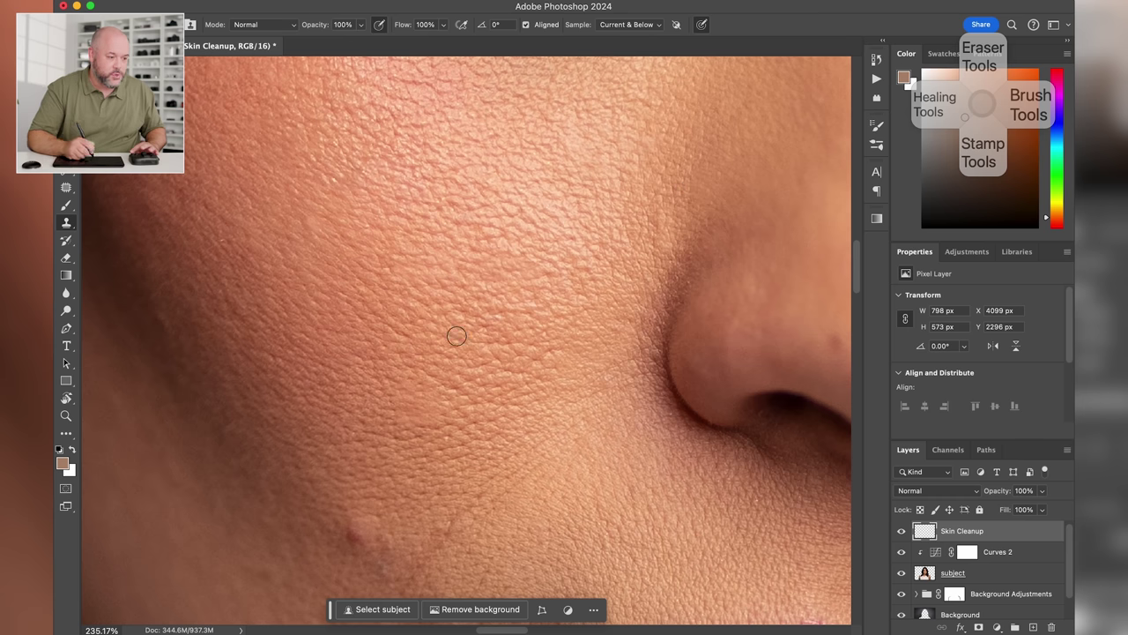
pyautogui.moveTo(396, 314); pyautogui.dragTo(621, 195)
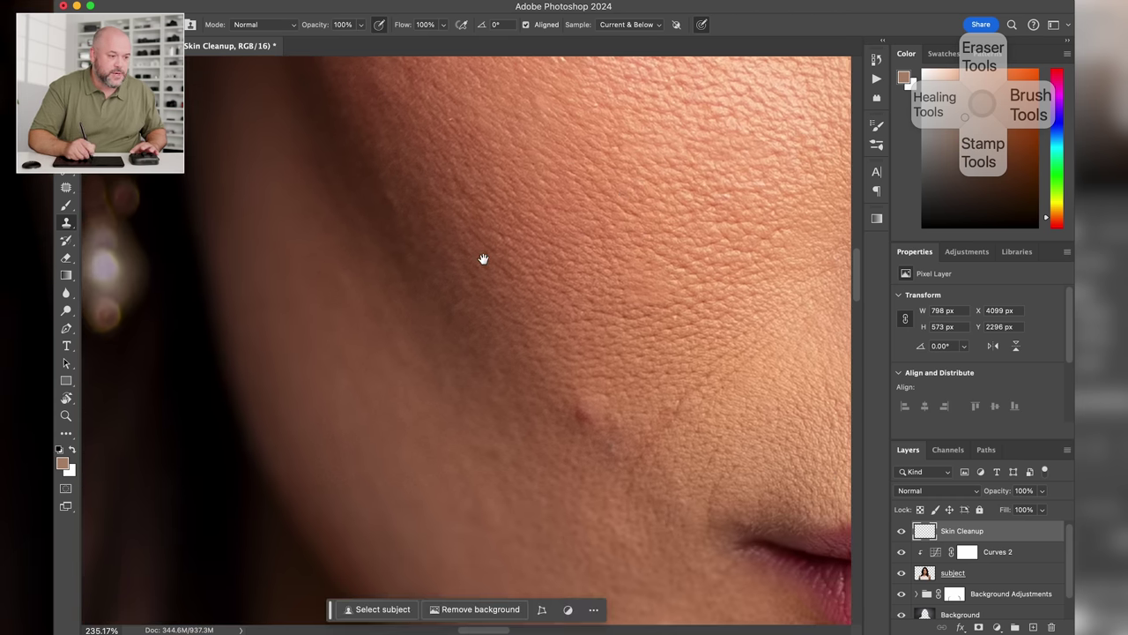
pyautogui.moveTo(485, 257); pyautogui.dragTo(584, 244)
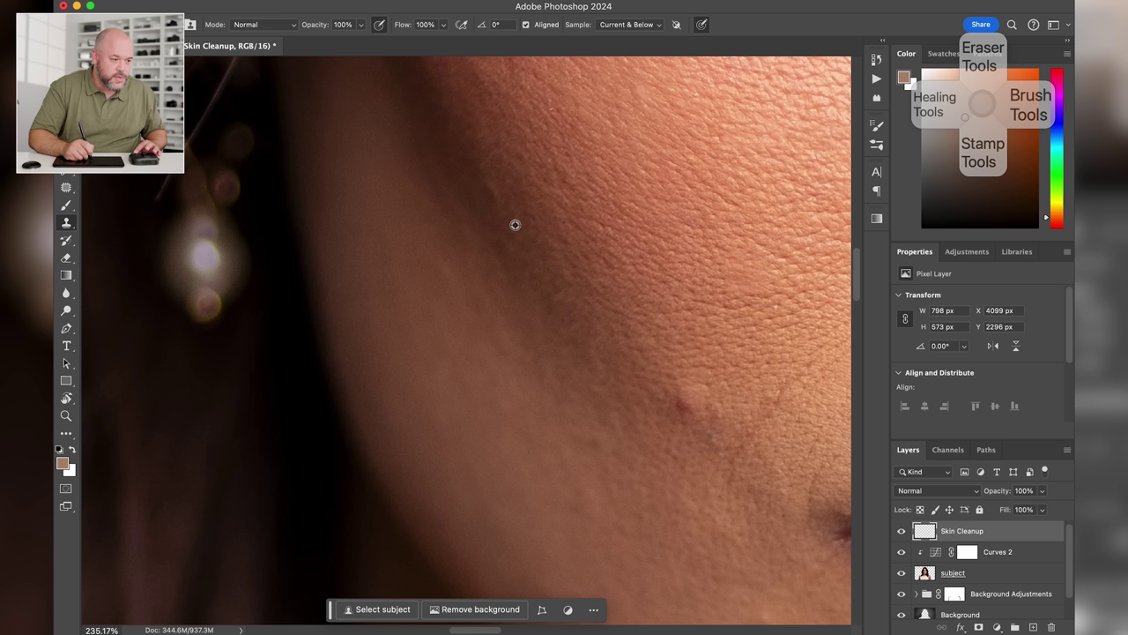
pyautogui.moveTo(501, 201)
pyautogui.mouseDown()
pyautogui.moveTo(484, 185)
pyautogui.moveTo(492, 194)
pyautogui.mouseUp()
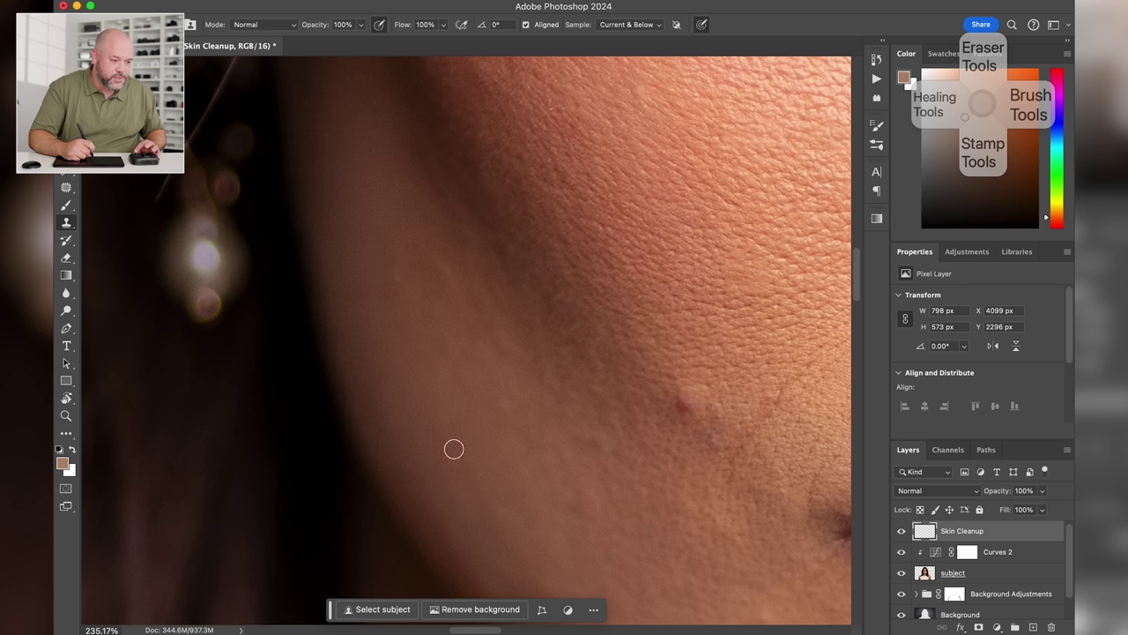
pyautogui.keyDown('alt'); pyautogui.click(425, 376); pyautogui.keyUp('alt')
pyautogui.moveTo(423, 310)
pyautogui.mouseDown()
pyautogui.moveTo(470, 416)
pyautogui.moveTo(459, 416)
pyautogui.moveTo(550, 456)
pyautogui.mouseUp()
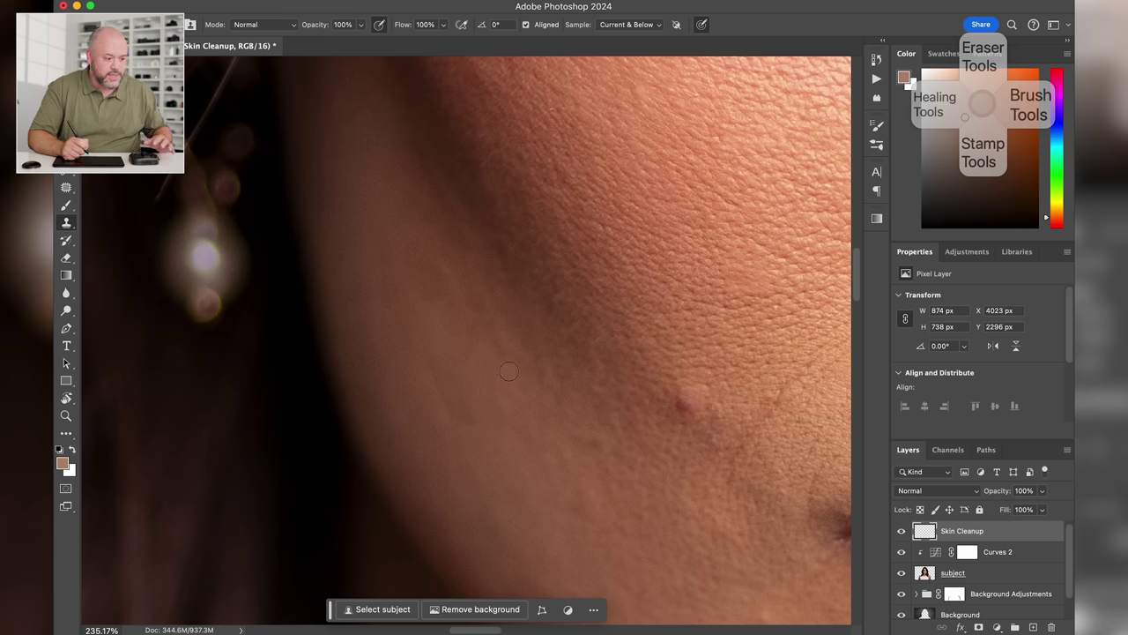
pyautogui.press('super+z')
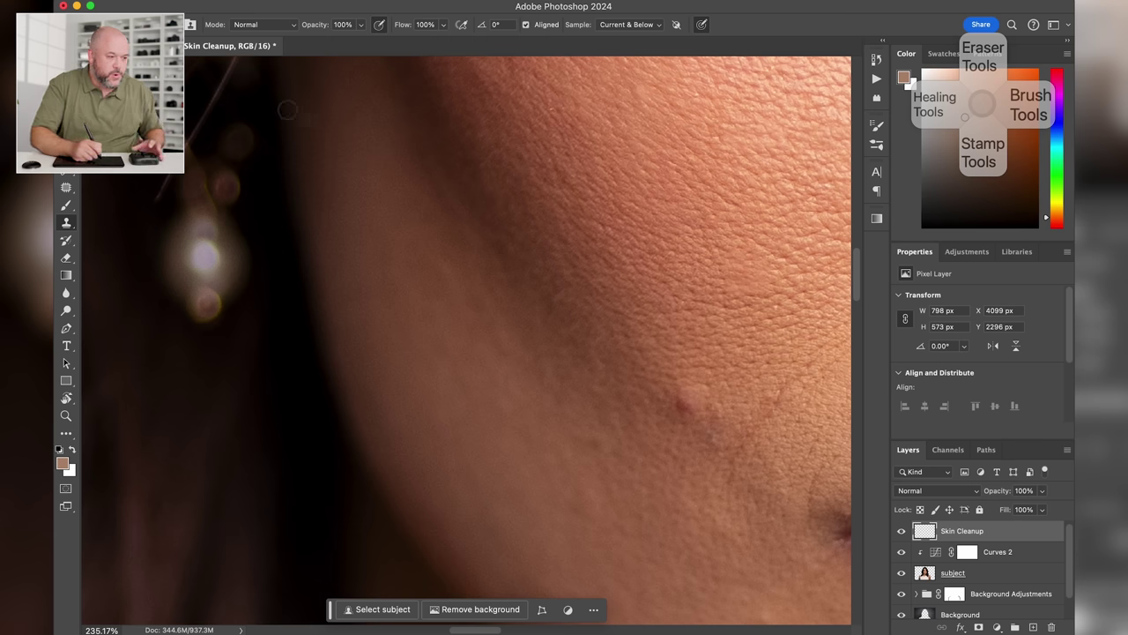
# Adjust the Clone Stamp brush hardness and clone smooth skin over the marks along the shadowed jaw and lower cheek
pyautogui.click(134, 24)
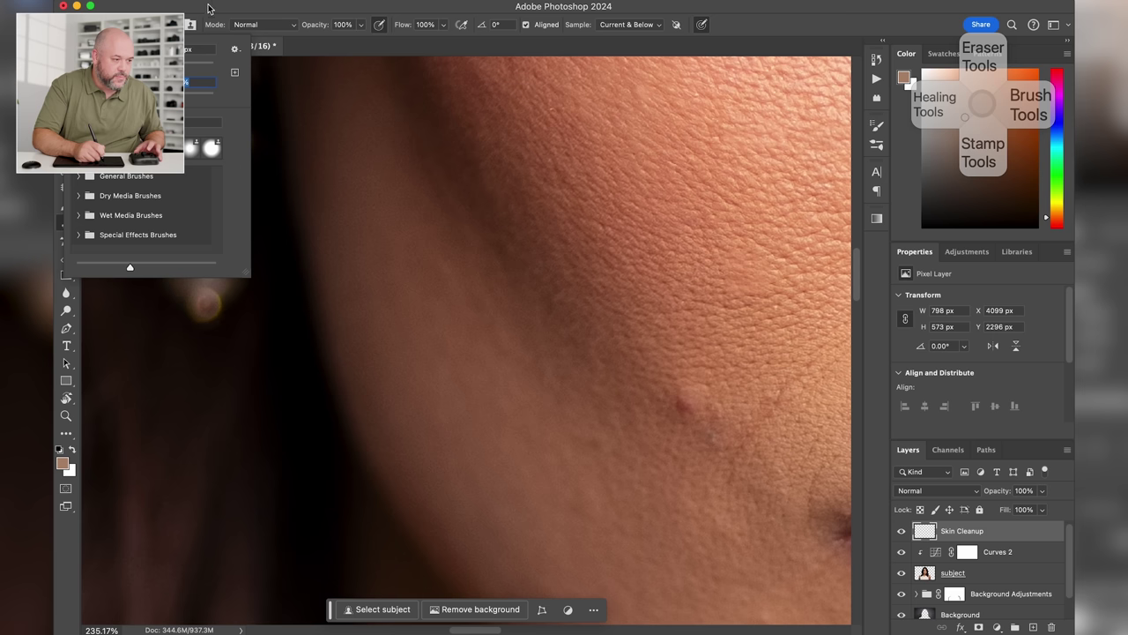
pyautogui.click(208, 5)
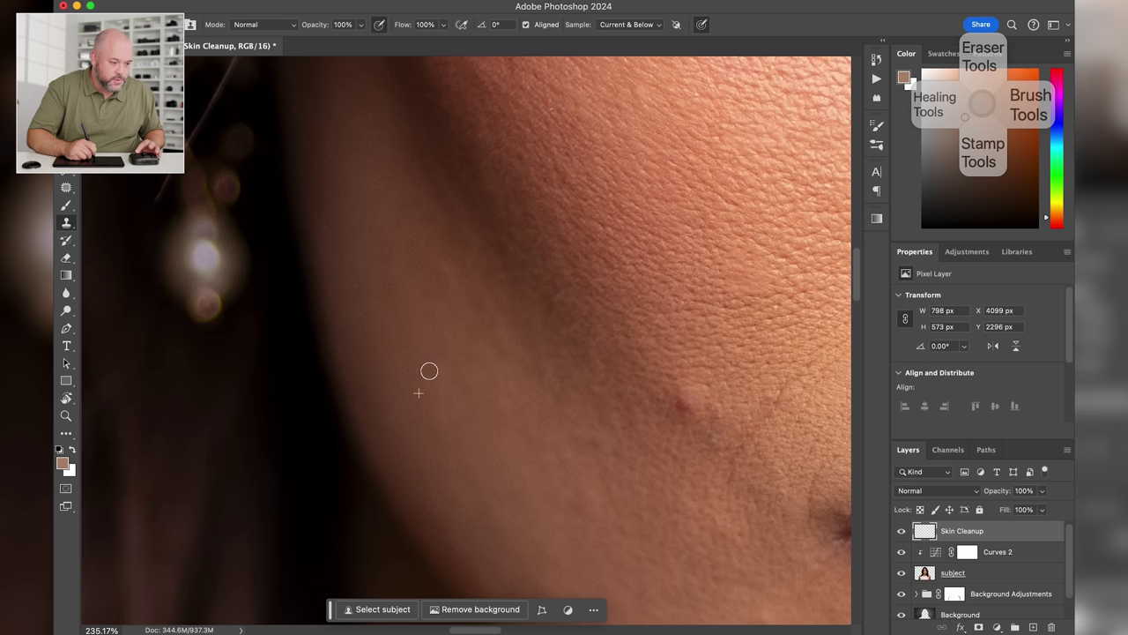
pyautogui.moveTo(429, 370); pyautogui.dragTo(431, 405)
pyautogui.click(461, 387)
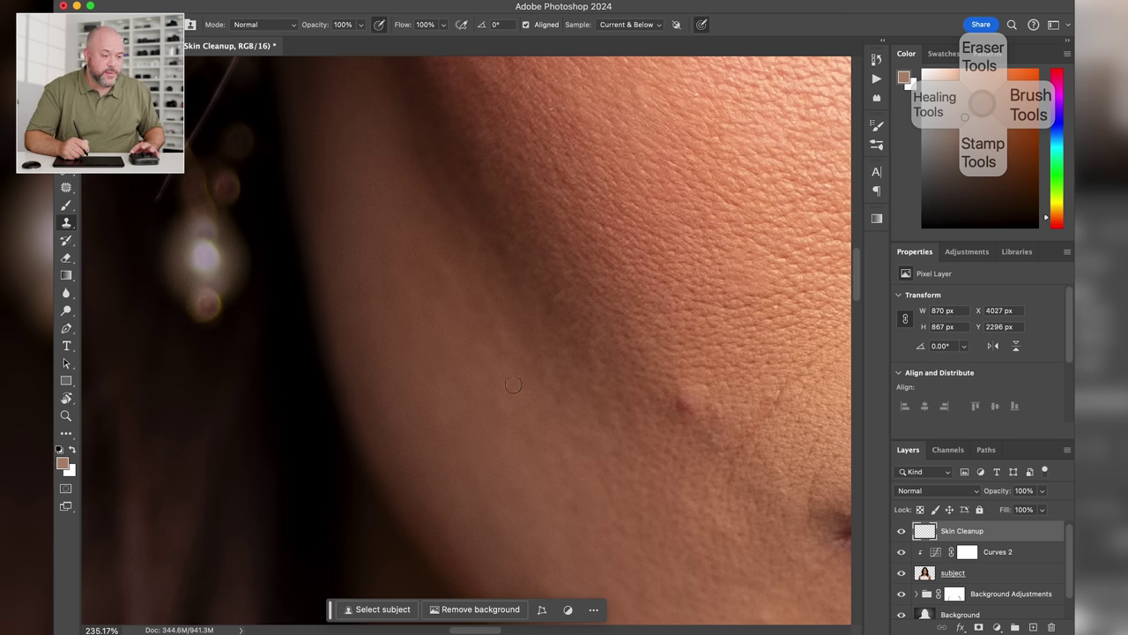
pyautogui.moveTo(656, 496); pyautogui.dragTo(484, 297)
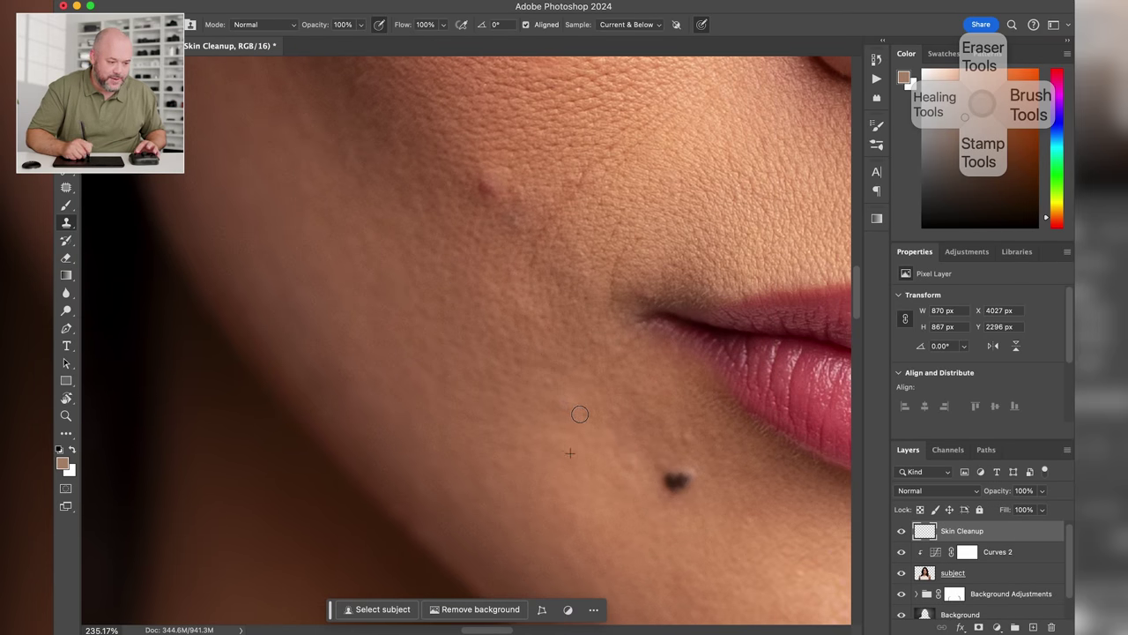
# Clone sampled skin over the marks on the lower cheek near the mole, below the lower lip and on the chin
pyautogui.moveTo(557, 402); pyautogui.dragTo(556, 385)
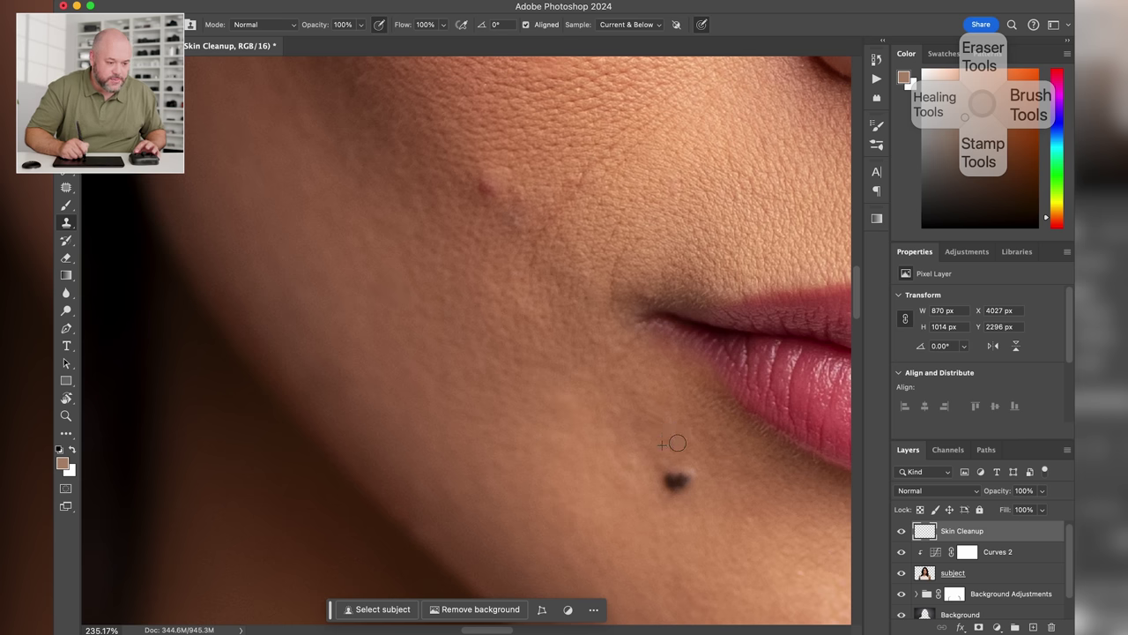
pyautogui.moveTo(685, 466)
pyautogui.mouseDown()
pyautogui.moveTo(508, 234)
pyautogui.moveTo(500, 243)
pyautogui.mouseUp()
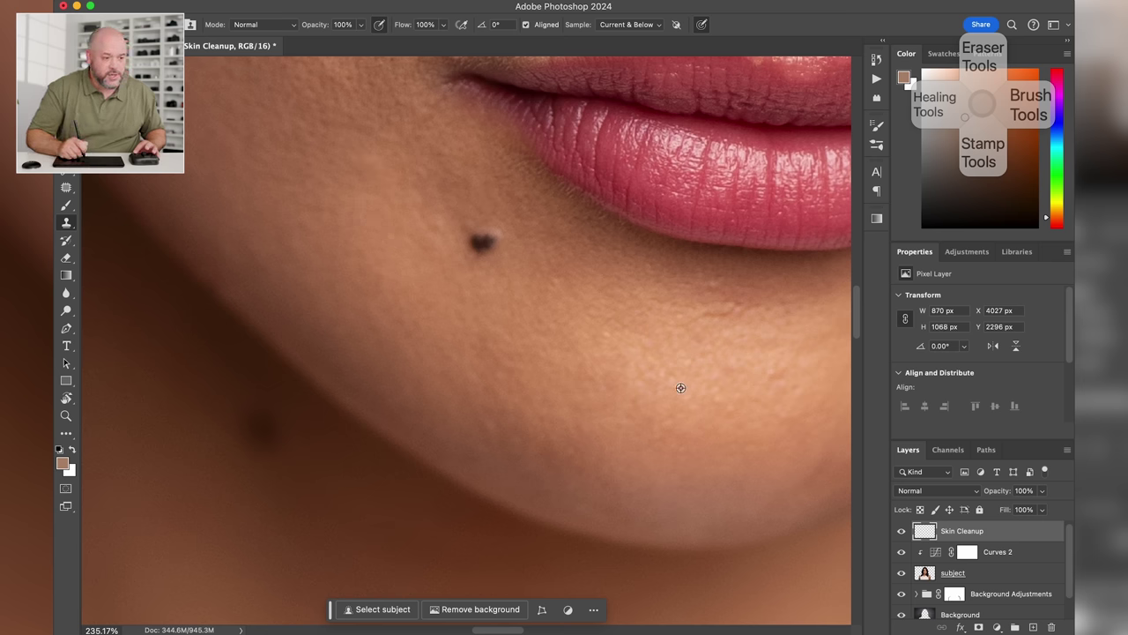
pyautogui.moveTo(696, 318); pyautogui.dragTo(735, 312)
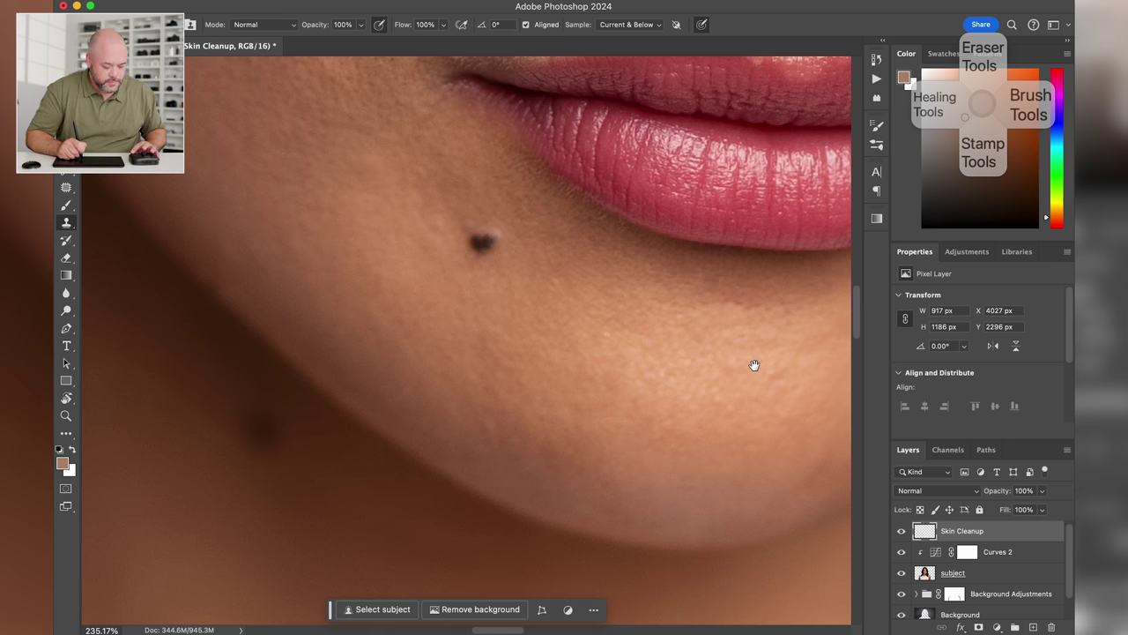
pyautogui.moveTo(756, 366); pyautogui.dragTo(446, 374)
pyautogui.click(509, 476)
# Clone neighboring skin over the uneven spots on the far cheek beside the nose and below the eye
pyautogui.moveTo(528, 114); pyautogui.dragTo(555, 581)
pyautogui.click(572, 209)
pyautogui.click(566, 197)
pyautogui.moveTo(568, 185); pyautogui.dragTo(578, 511)
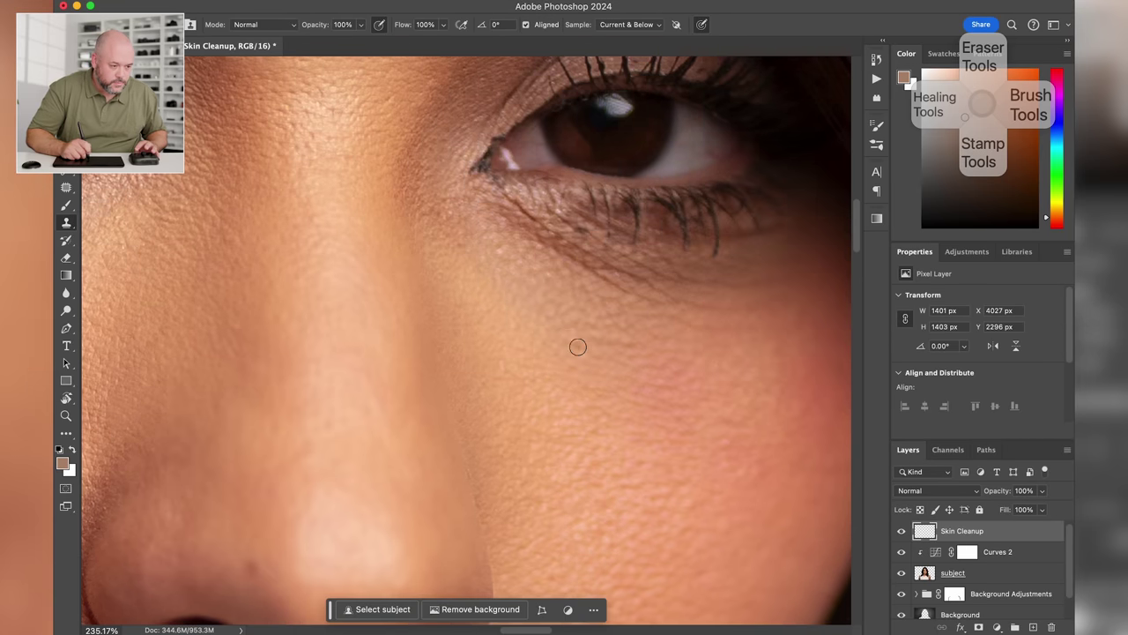
pyautogui.click(578, 346)
# Try cloning over the marks in the white of the eye on the earring side, and undo the strokes
pyautogui.moveTo(353, 176); pyautogui.dragTo(714, 456)
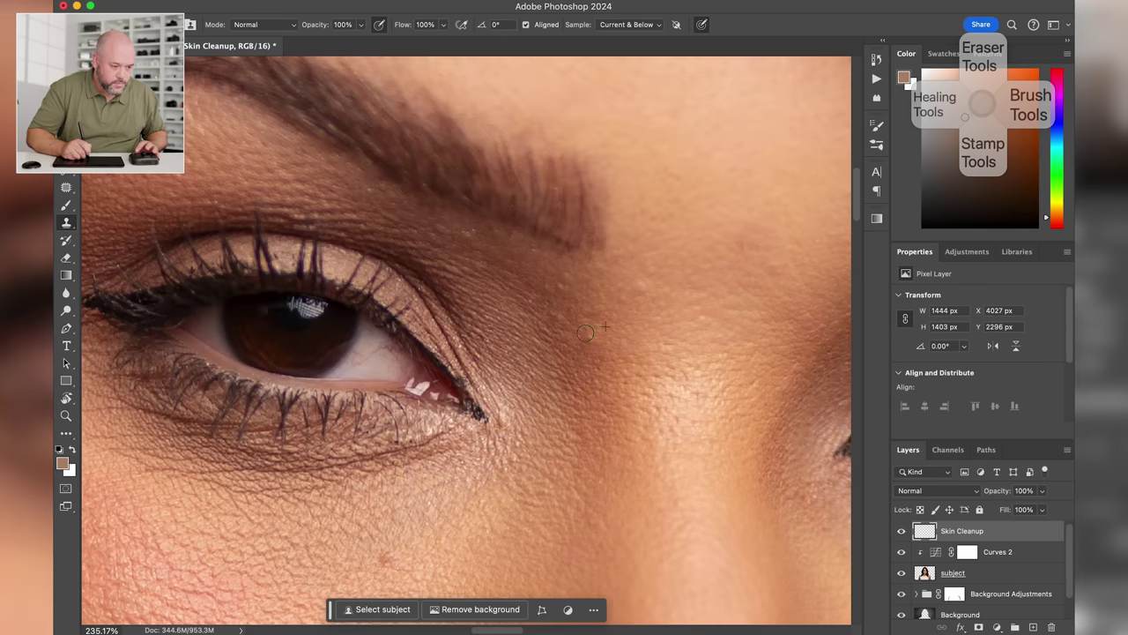
pyautogui.click(361, 364)
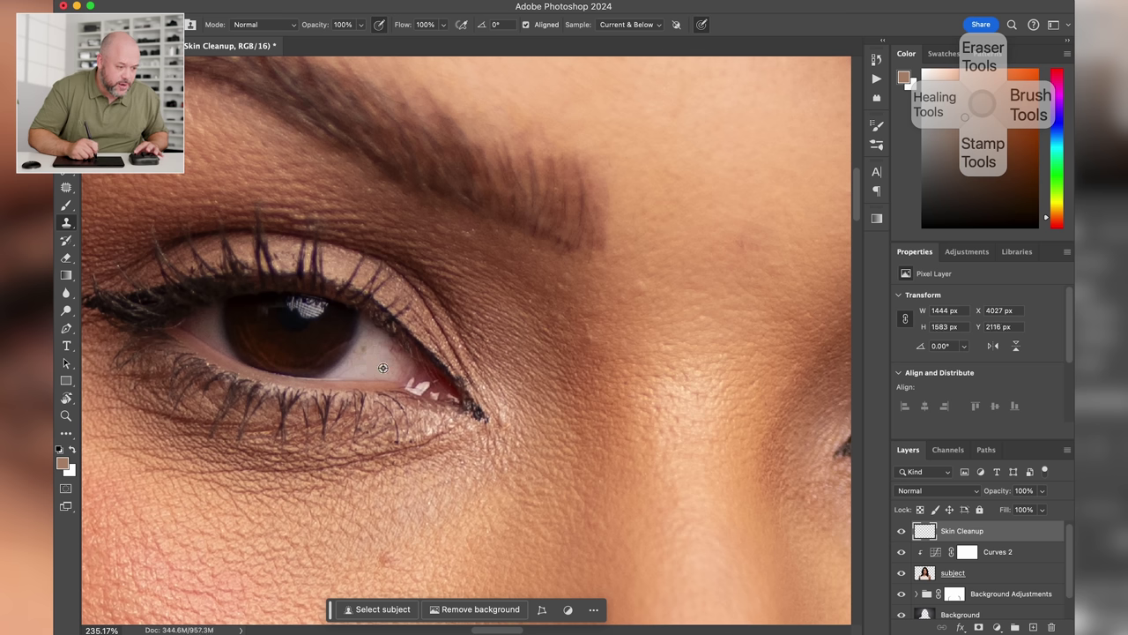
pyautogui.press('super+z')
pyautogui.press('super+z')
pyautogui.press('super+z')
# Clone clean eye white over the marks between the iris and the inner corner of the eye
pyautogui.click(395, 356)
pyautogui.moveTo(357, 362)
pyautogui.mouseDown()
pyautogui.moveTo(395, 367)
pyautogui.moveTo(394, 342)
pyautogui.mouseUp()
pyautogui.keyDown('alt'); pyautogui.click(384, 366); pyautogui.keyUp('alt')
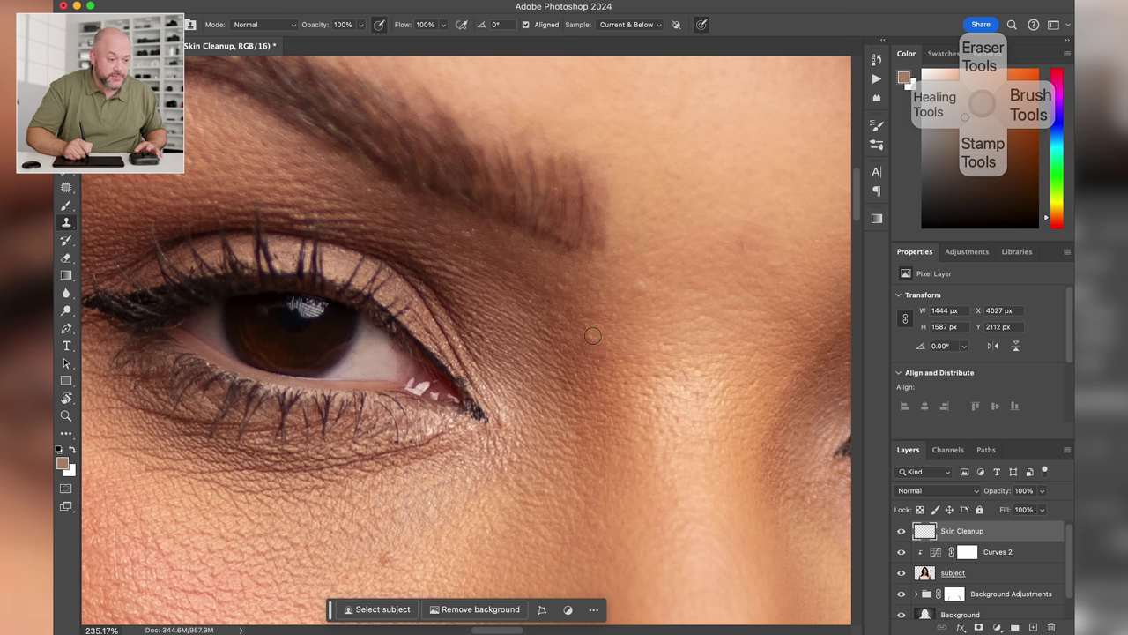
# Adjust the Clone Stamp brush hardness and clone skin over the spot between the inner brow and the nose bridge
pyautogui.click(139, 24)
pyautogui.click(190, 96)
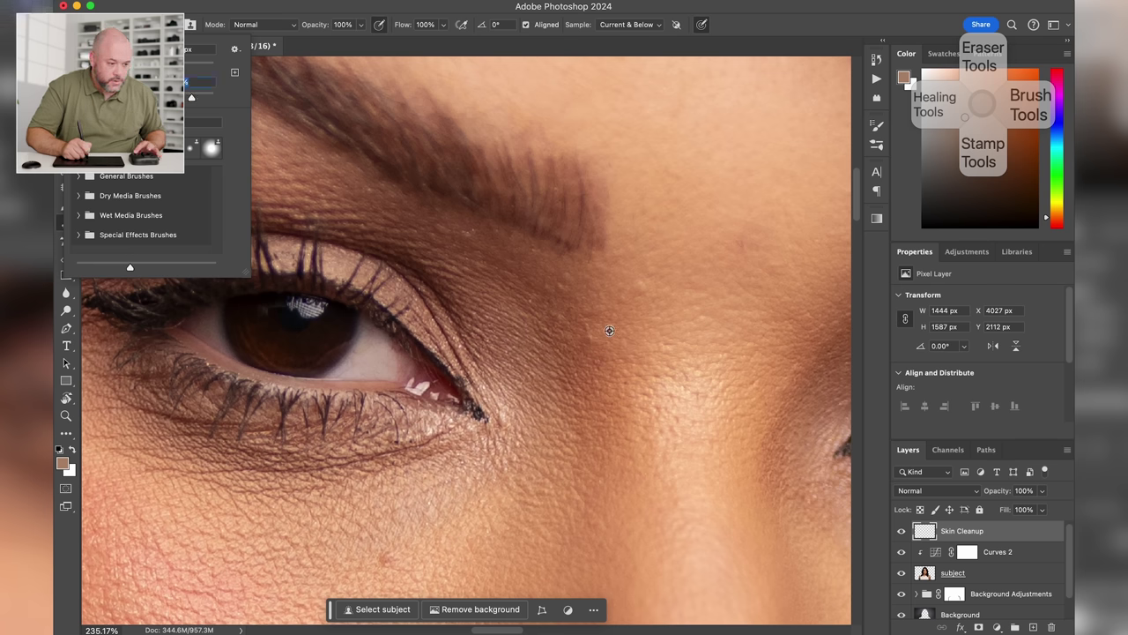
pyautogui.keyDown('alt'); pyautogui.click(604, 328); pyautogui.keyUp('alt')
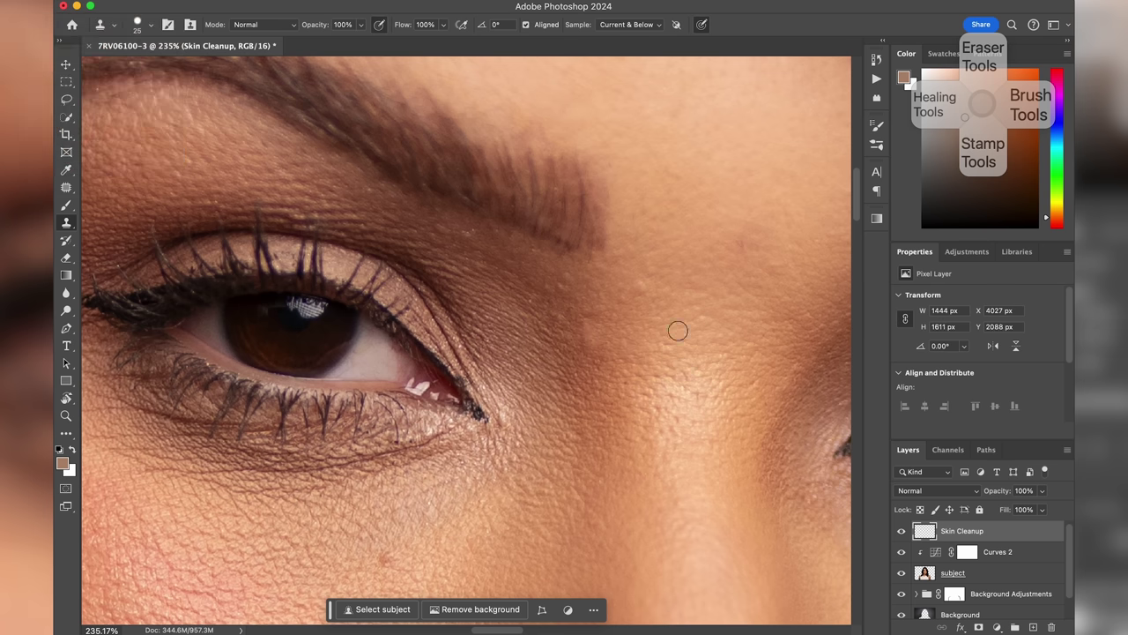
# Clone nearby skin over the small spots and uneven patches across the forehead up to the hairline
pyautogui.scroll(5, 506, 363)
pyautogui.hscroll(3, 506, 363)
pyautogui.click(511, 344)
pyautogui.click(261, 257)
pyautogui.moveTo(531, 293); pyautogui.dragTo(554, 448)
pyautogui.keyDown('alt'); pyautogui.click(478, 325); pyautogui.keyUp('alt')
pyautogui.click(514, 337)
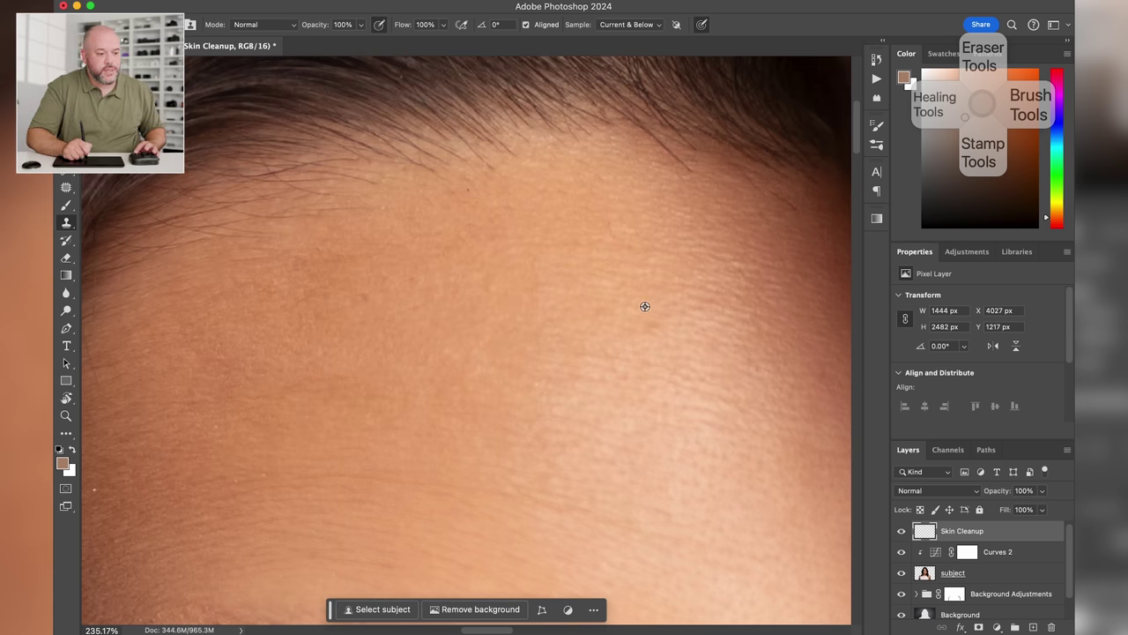
pyautogui.keyDown('alt'); pyautogui.click(462, 314); pyautogui.keyUp('alt')
pyautogui.moveTo(492, 278); pyautogui.dragTo(485, 287)
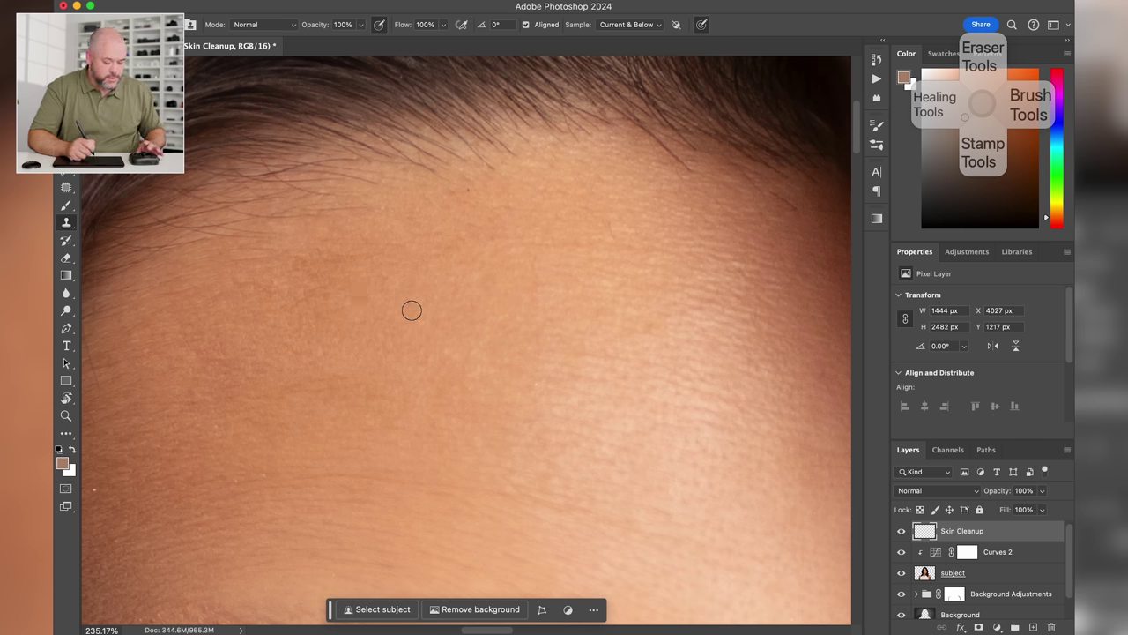
# Compare the whole face before and after the retouching by toggling the visibility of the Skin Cleanup layer
pyautogui.scroll(-5, 411, 309)
pyautogui.scroll(-4, 411, 310)
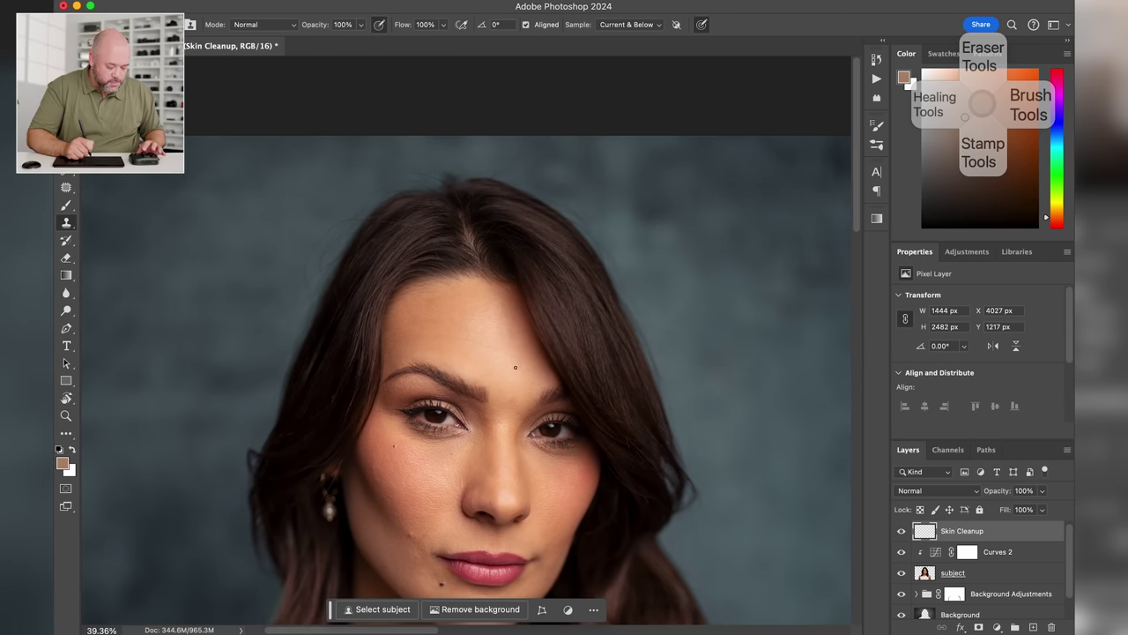
pyautogui.moveTo(529, 398); pyautogui.dragTo(494, 187)
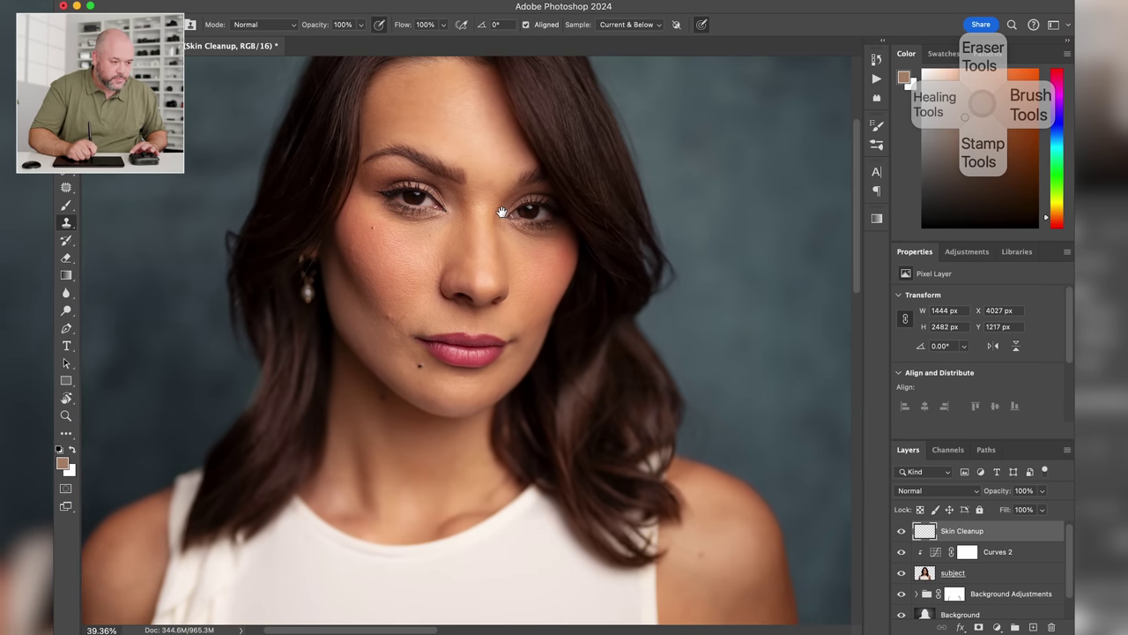
pyautogui.click(904, 535)
pyautogui.click(902, 537)
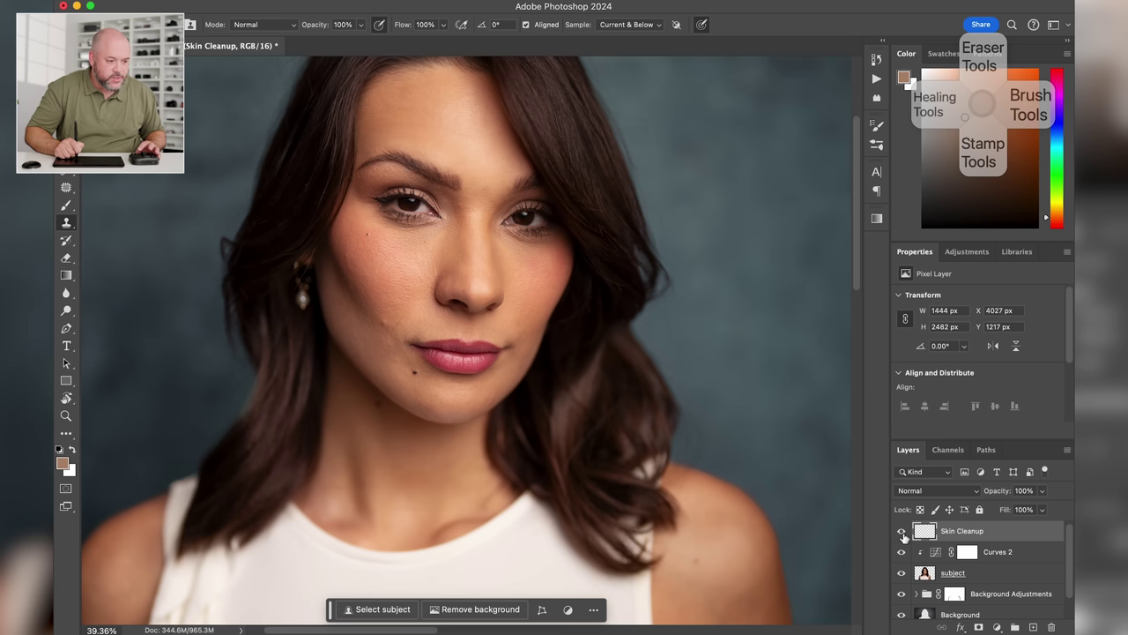
pyautogui.click(902, 539)
pyautogui.click(902, 540)
pyautogui.click(902, 538)
pyautogui.click(901, 535)
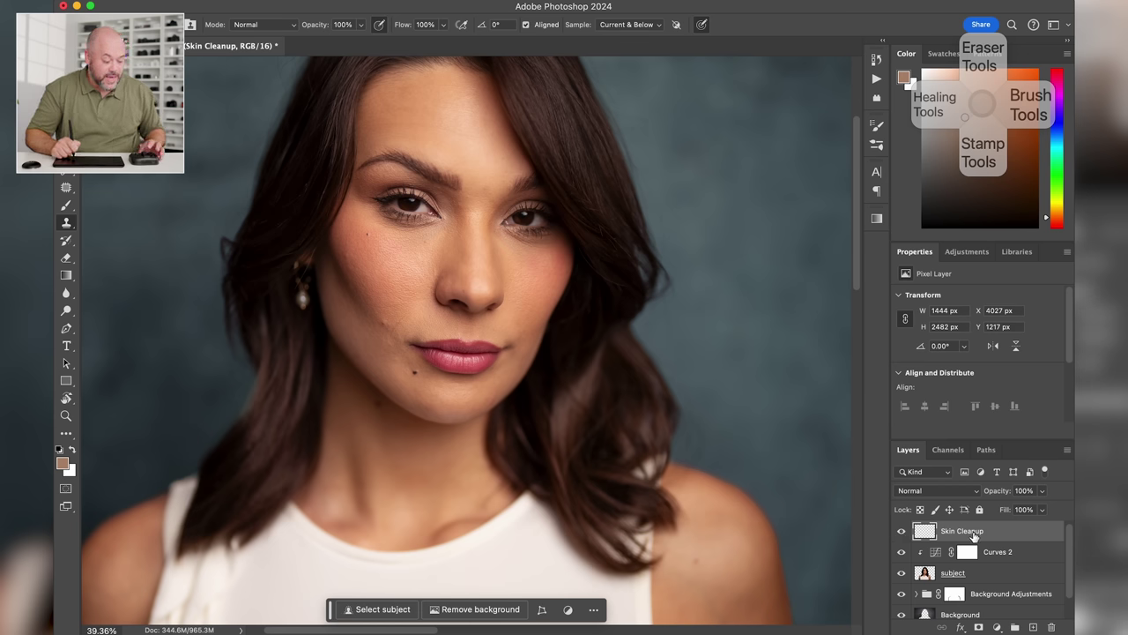
# Isolate the Skin Cleanup layer to examine all its cloned strokes up close, and show the other layers again
pyautogui.keyDown('alt'); pyautogui.click(901, 531); pyautogui.keyUp('alt')
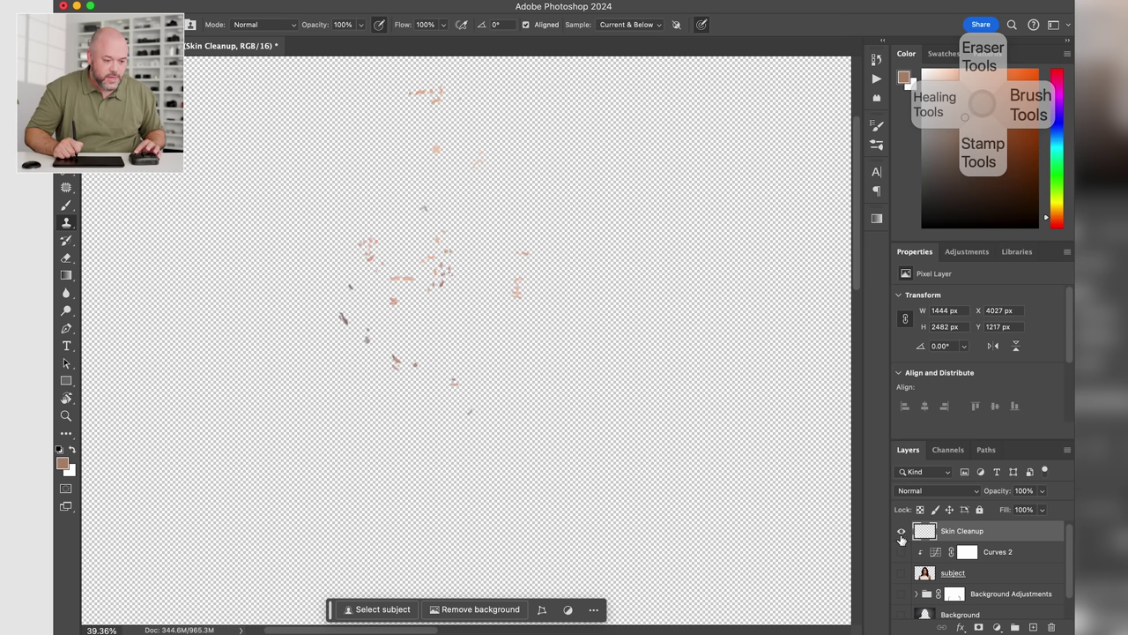
pyautogui.keyDown('alt'); pyautogui.click(901, 534); pyautogui.keyUp('alt')
pyautogui.keyDown('alt'); pyautogui.click(903, 537); pyautogui.keyUp('alt')
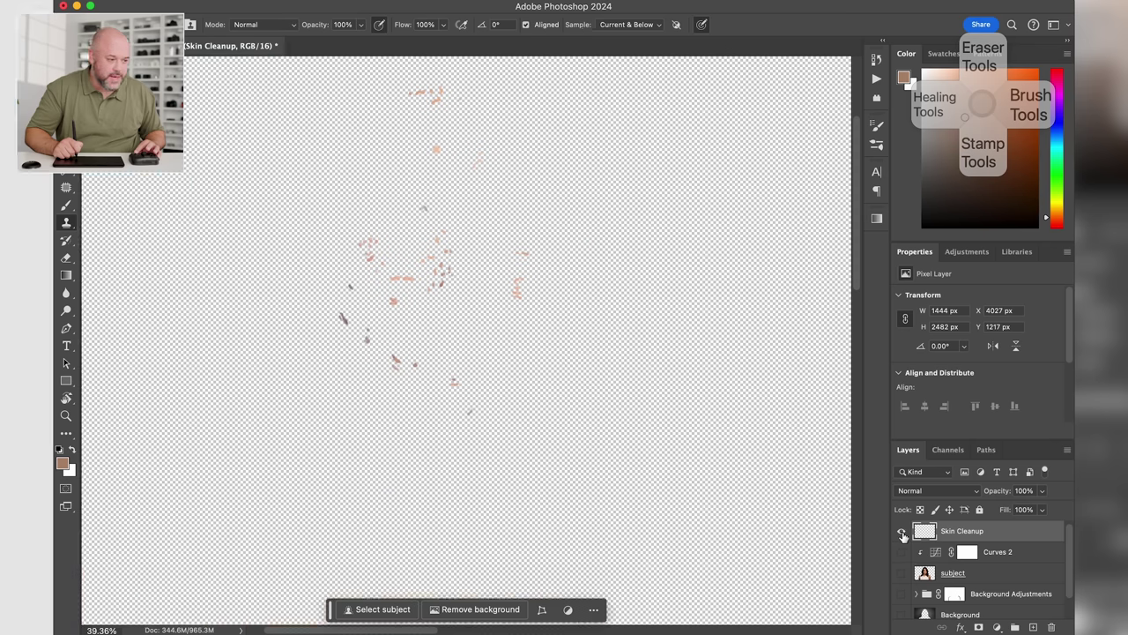
pyautogui.scroll(4, 490, 231)
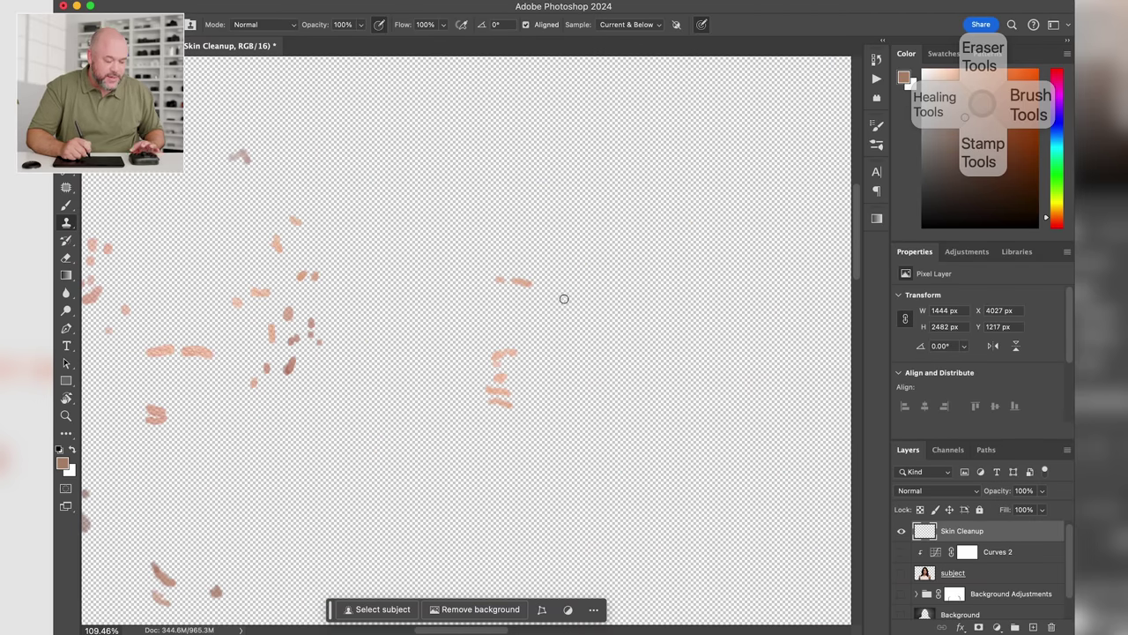
pyautogui.moveTo(510, 329); pyautogui.dragTo(570, 359)
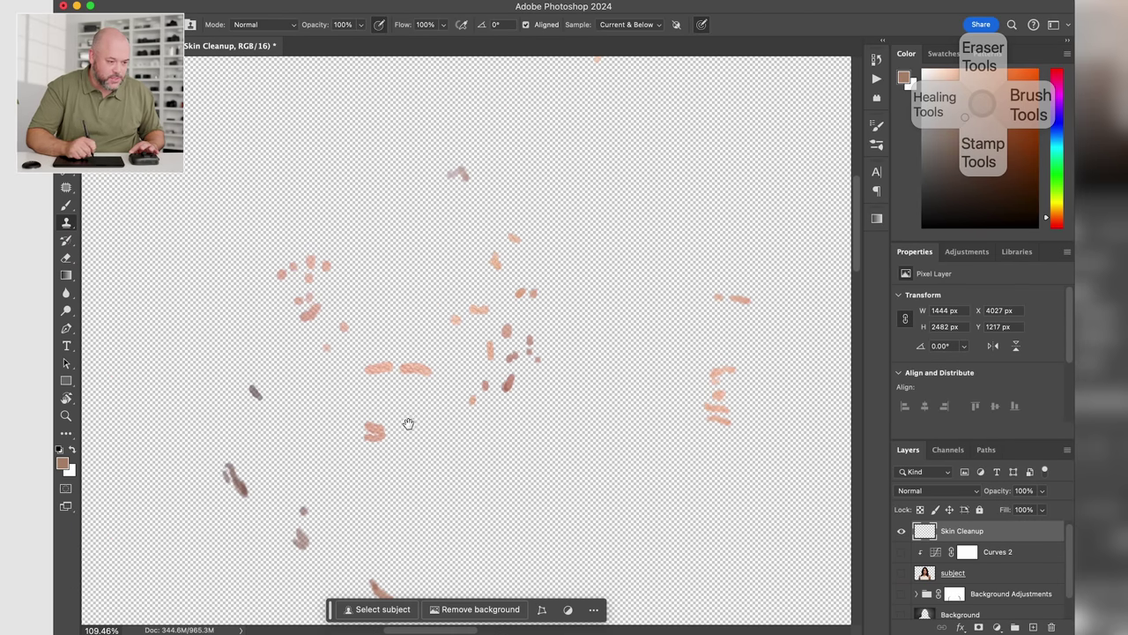
pyautogui.moveTo(409, 424); pyautogui.dragTo(404, 327)
pyautogui.moveTo(428, 242); pyautogui.dragTo(446, 224)
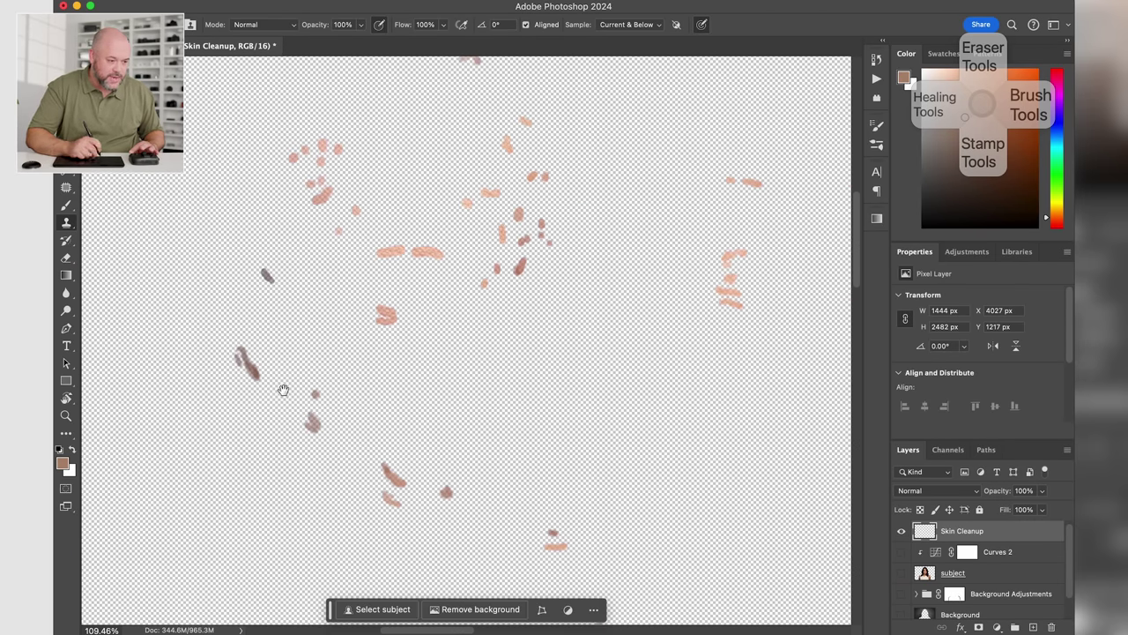
pyautogui.moveTo(579, 195); pyautogui.dragTo(506, 488)
pyautogui.moveTo(584, 264)
pyautogui.mouseDown()
pyautogui.moveTo(567, 431)
pyautogui.moveTo(572, 280)
pyautogui.mouseUp()
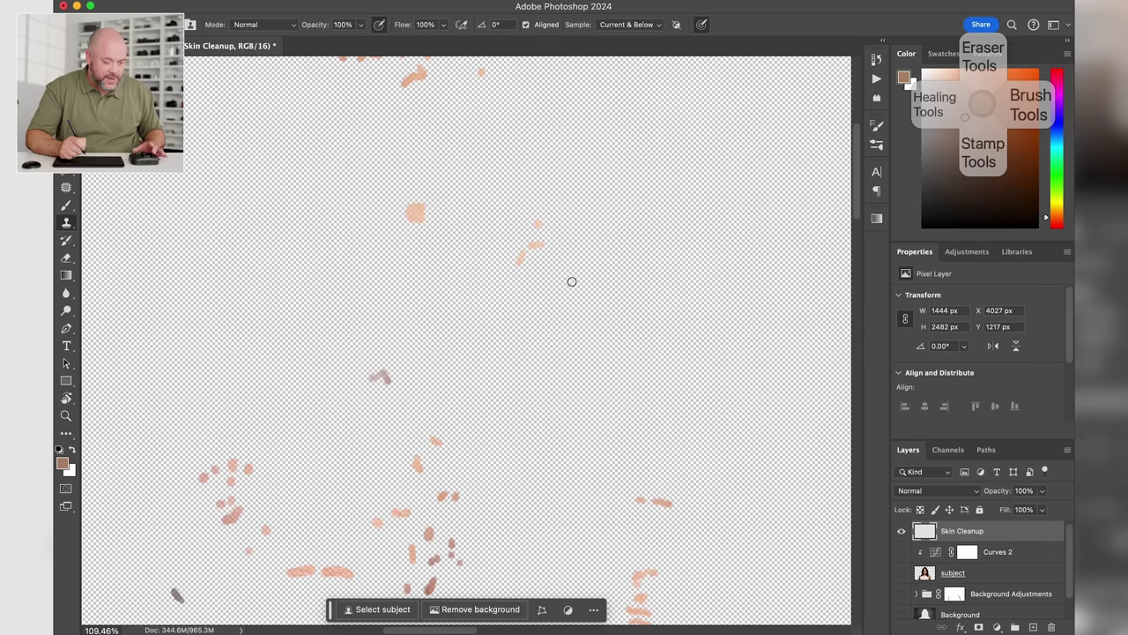
pyautogui.scroll(-8, 572, 281)
pyautogui.scroll(-1, 667, 371)
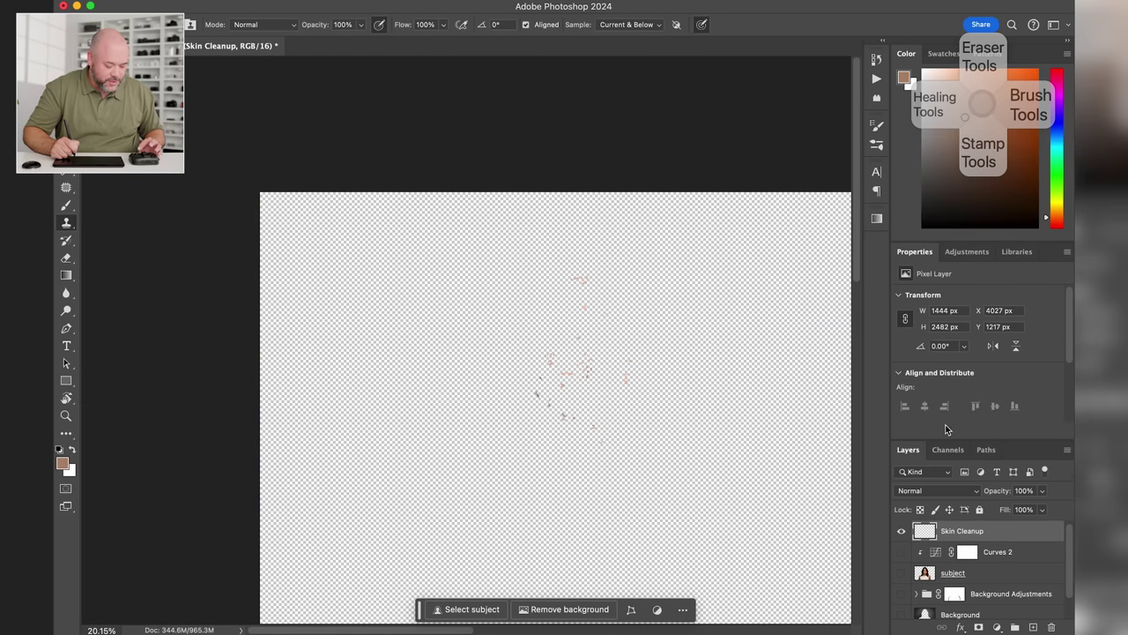
pyautogui.keyDown('alt'); pyautogui.click(902, 532); pyautogui.keyUp('alt')
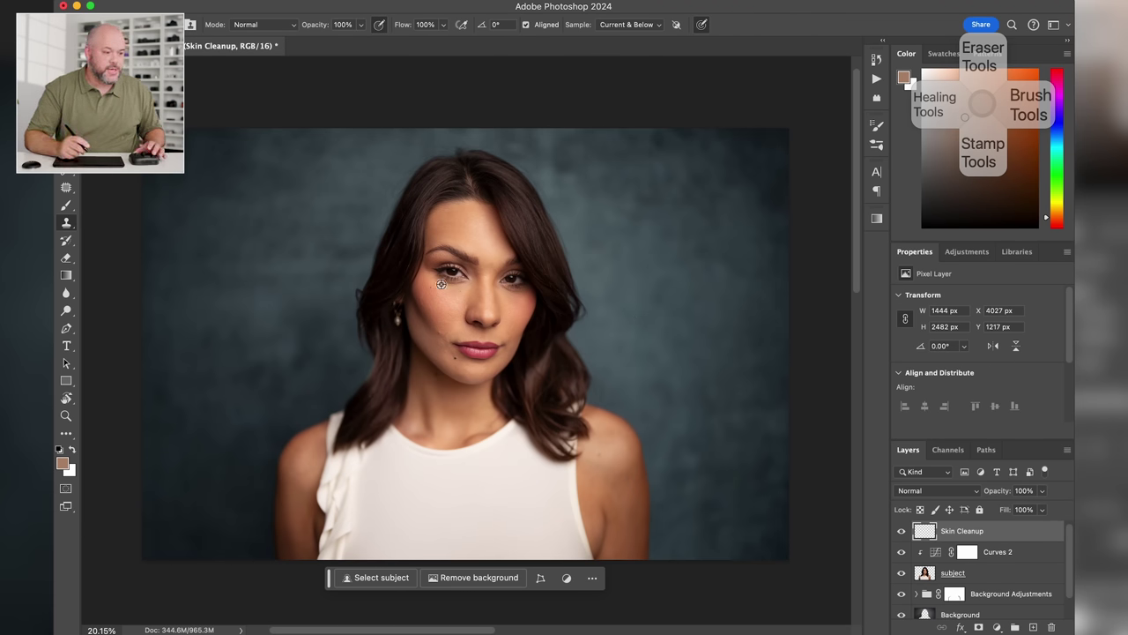
# Choose the Patch tool for working on the cheek below the eye
pyautogui.scroll(4, 441, 283)
pyautogui.scroll(5, 440, 284)
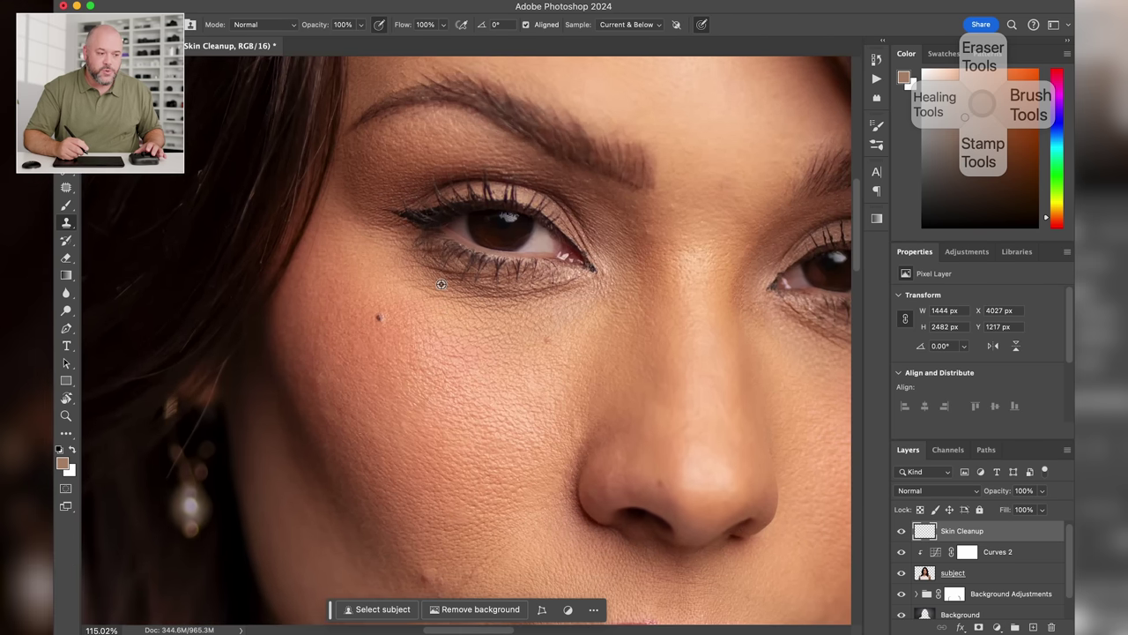
pyautogui.scroll(2, 441, 284)
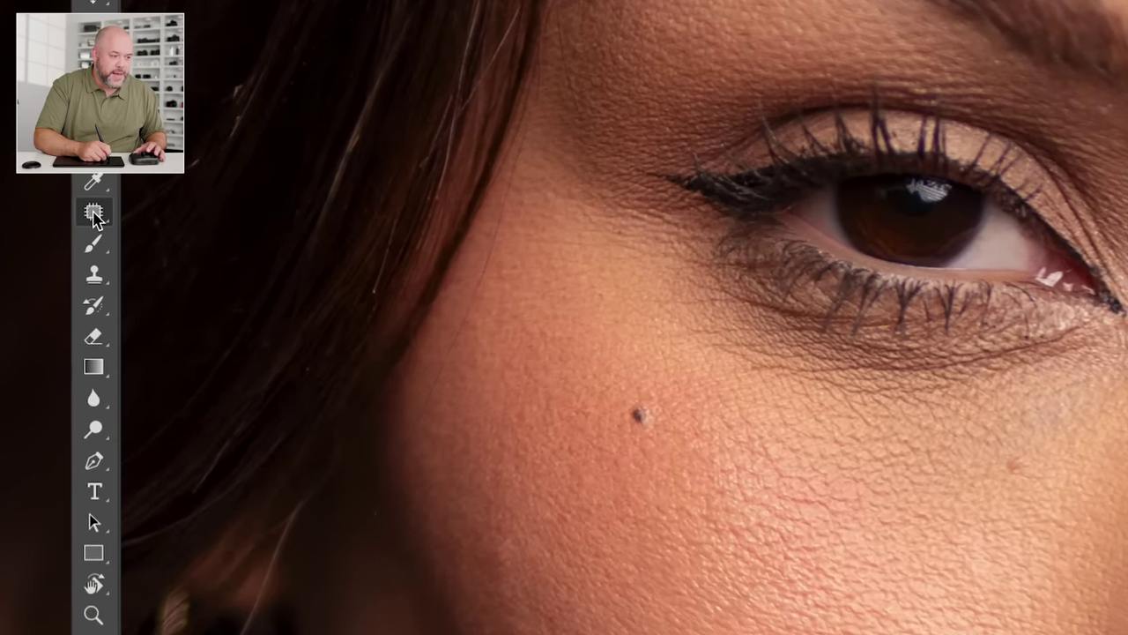
pyautogui.click(93, 214)
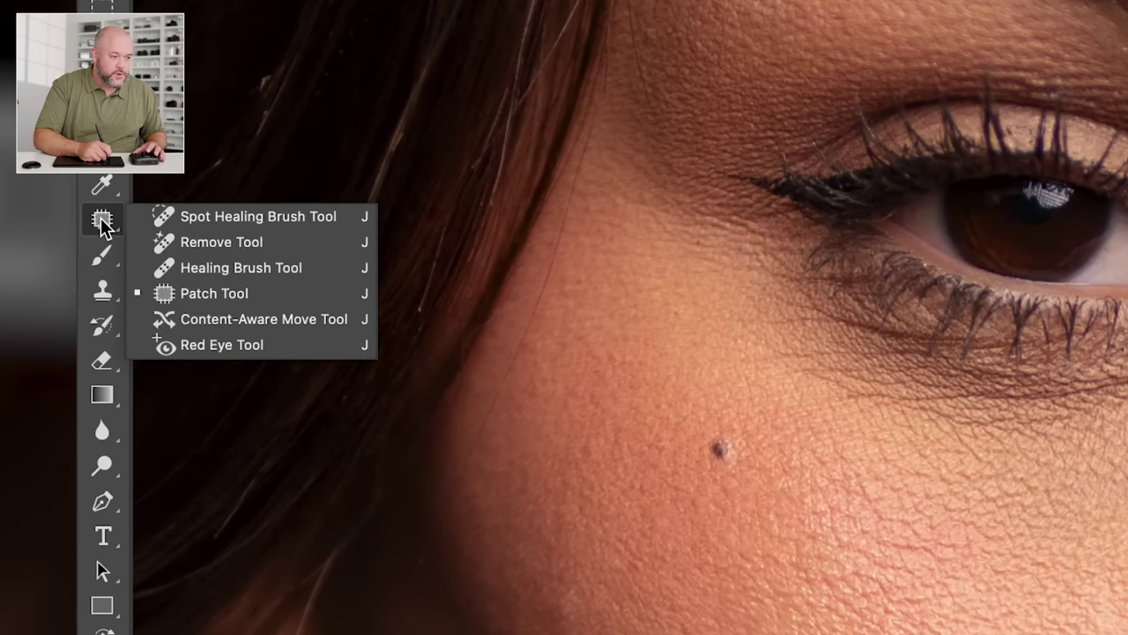
pyautogui.click(223, 294)
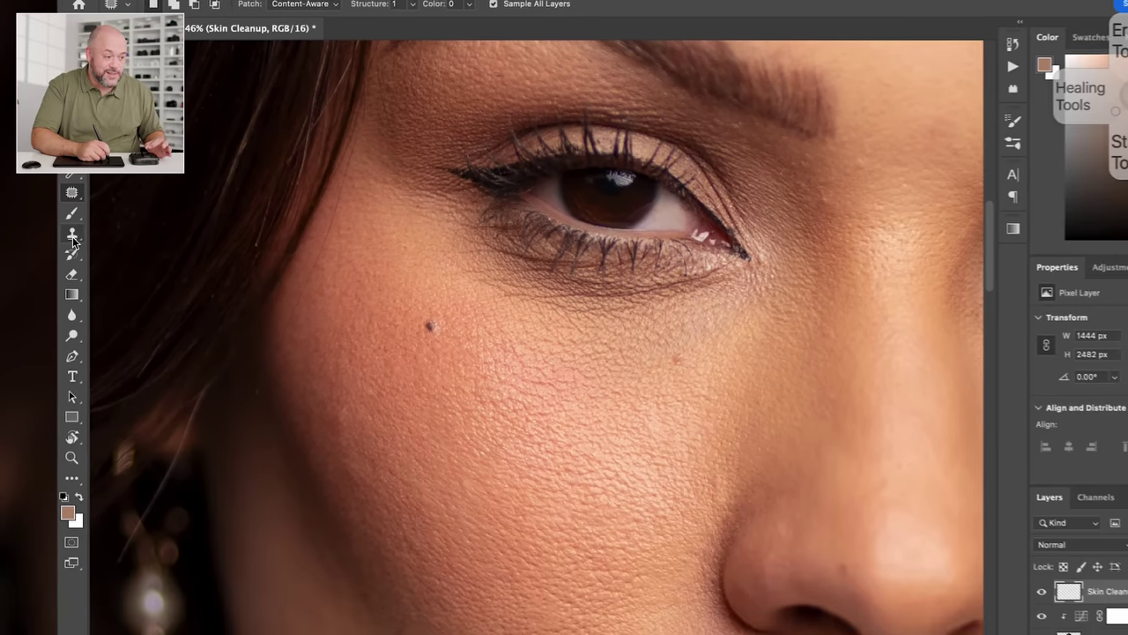
# Return to the Clone Stamp and review its Sample layer choices, keeping Current & Below
pyautogui.click(87, 263)
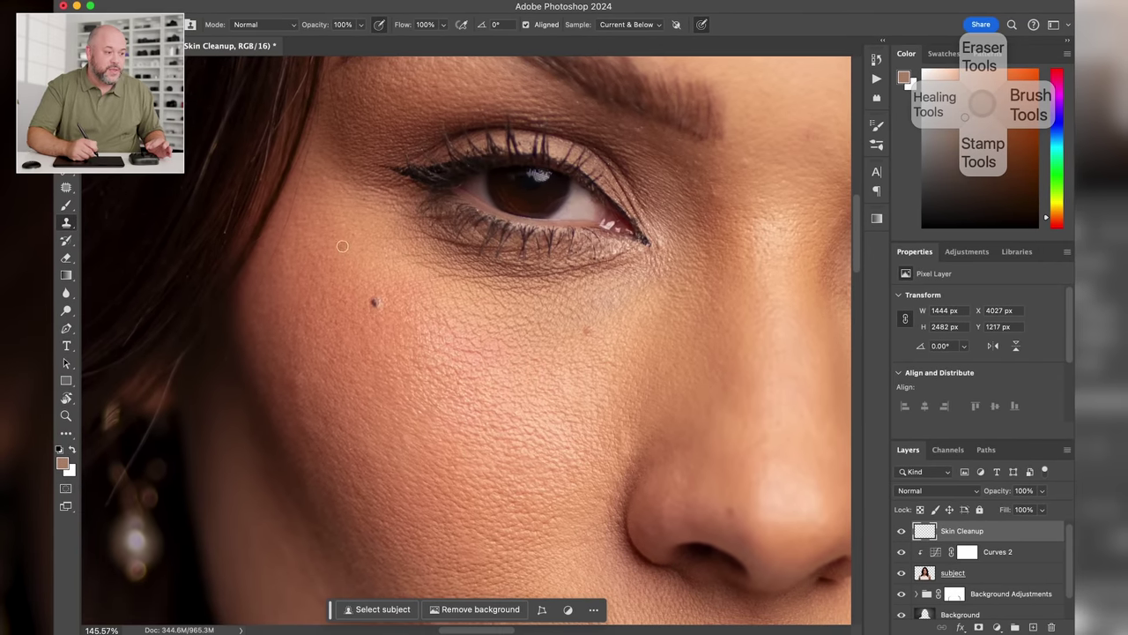
pyautogui.click(641, 29)
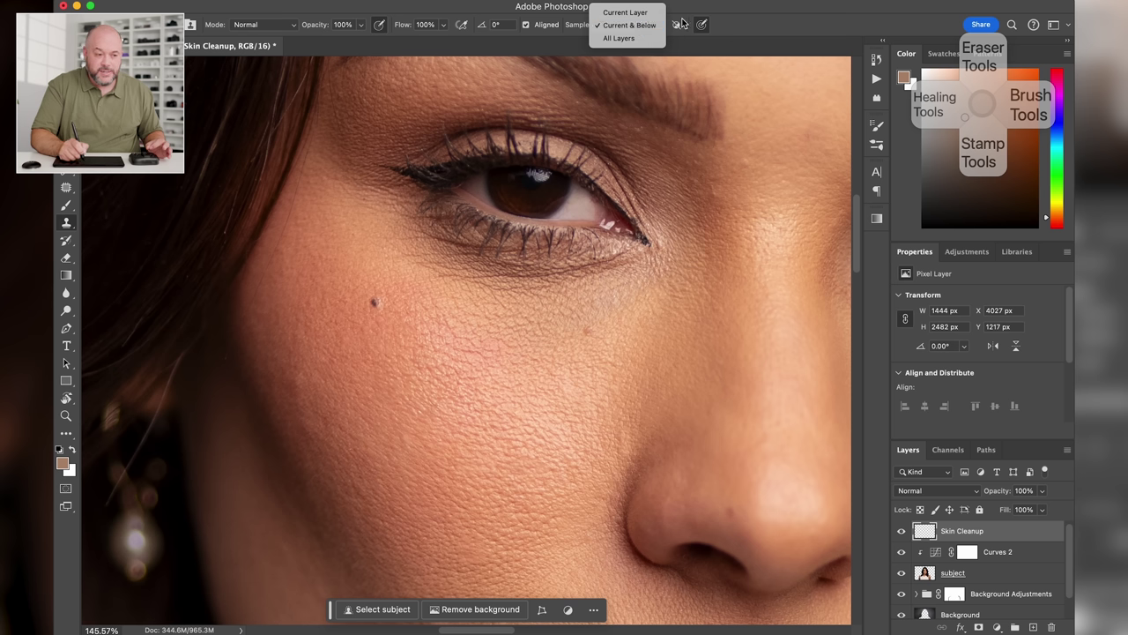
pyautogui.click(741, 30)
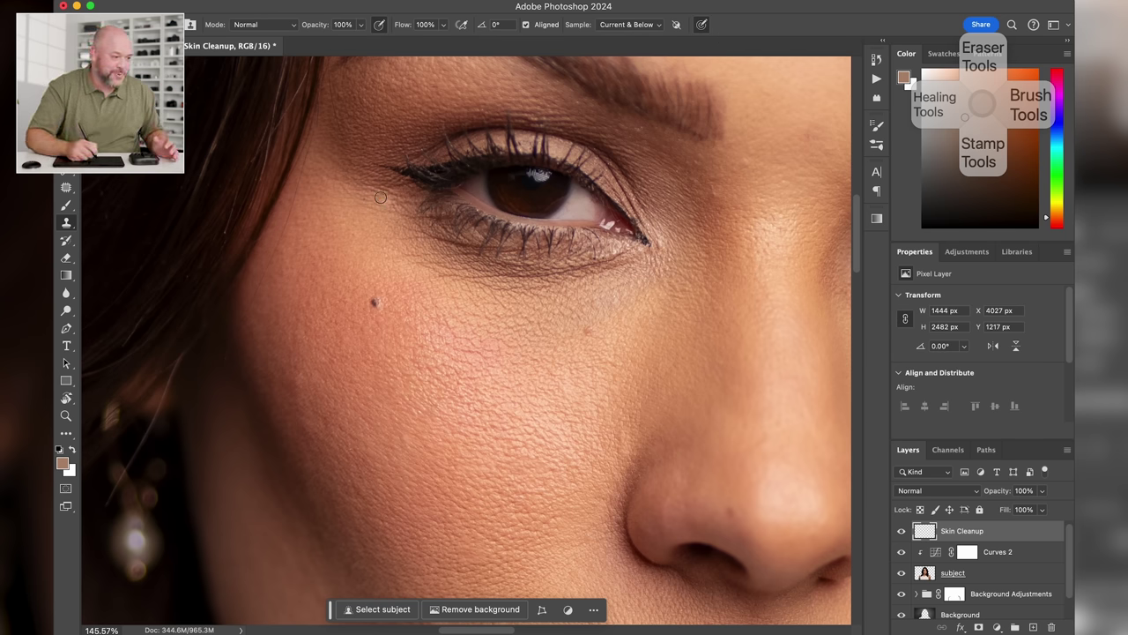
# Outline a narrow uneven area on the outer cheek with the Patch tool, replace it with adjacent skin and deselect
pyautogui.click(65, 188)
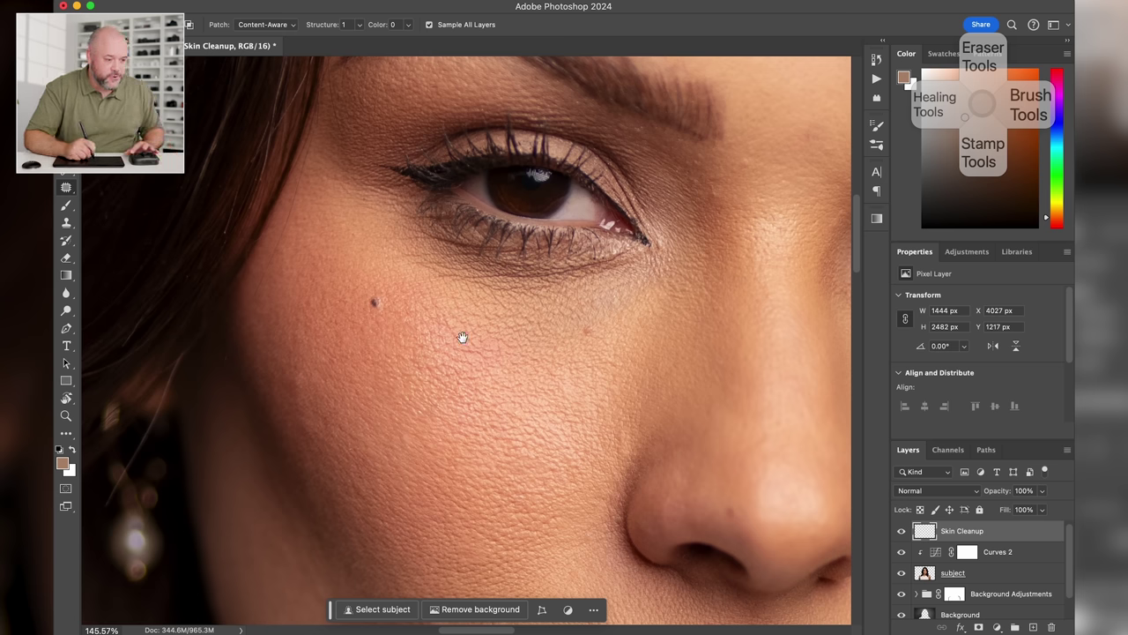
pyautogui.moveTo(468, 328); pyautogui.dragTo(594, 255)
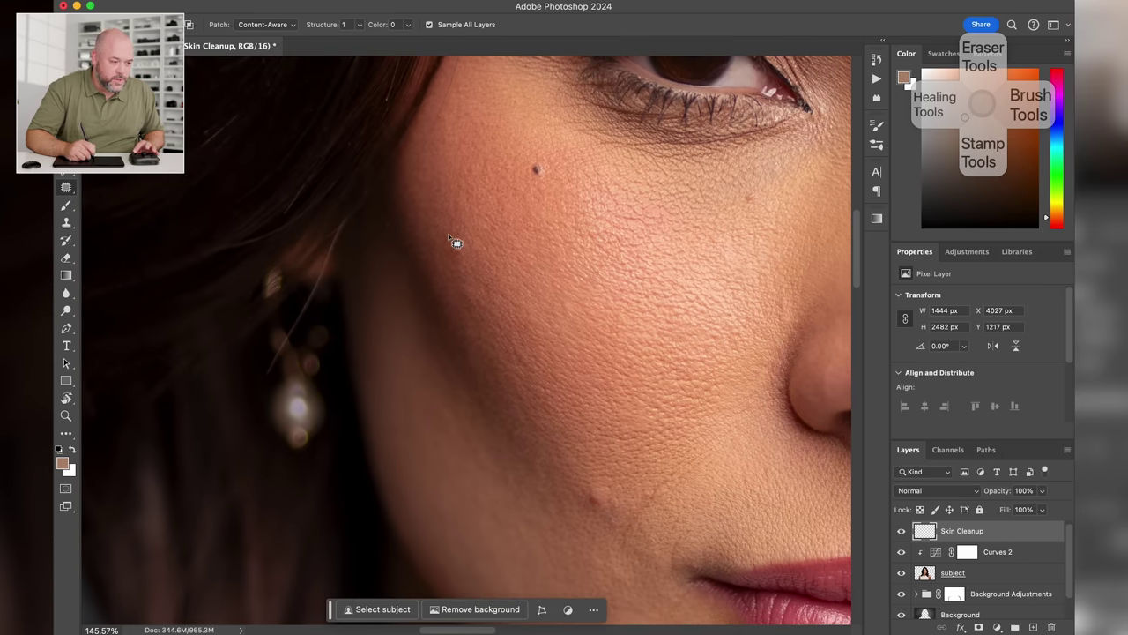
pyautogui.moveTo(448, 236); pyautogui.dragTo(453, 275)
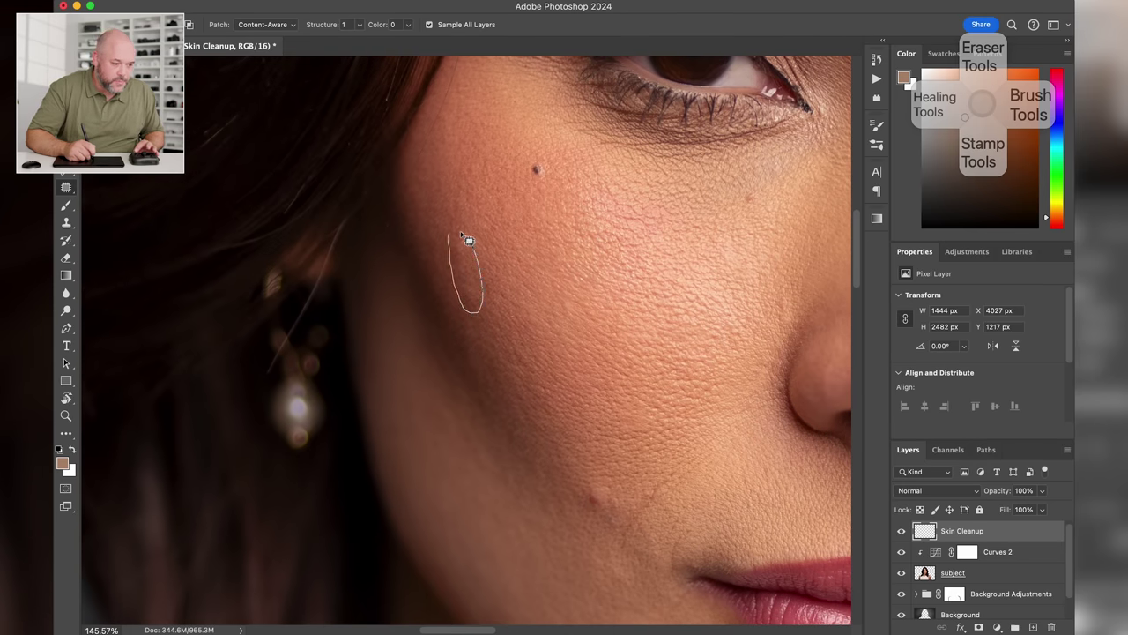
pyautogui.moveTo(461, 233); pyautogui.dragTo(453, 229)
pyautogui.moveTo(483, 291); pyautogui.dragTo(483, 298)
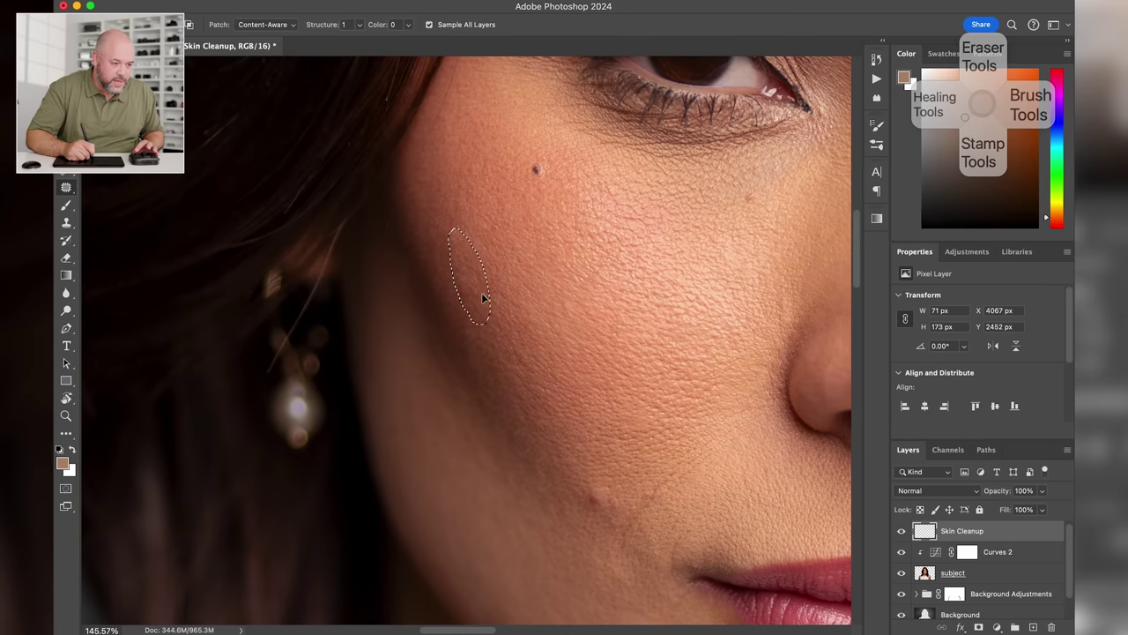
pyautogui.moveTo(494, 306); pyautogui.dragTo(493, 307)
pyautogui.click(516, 293)
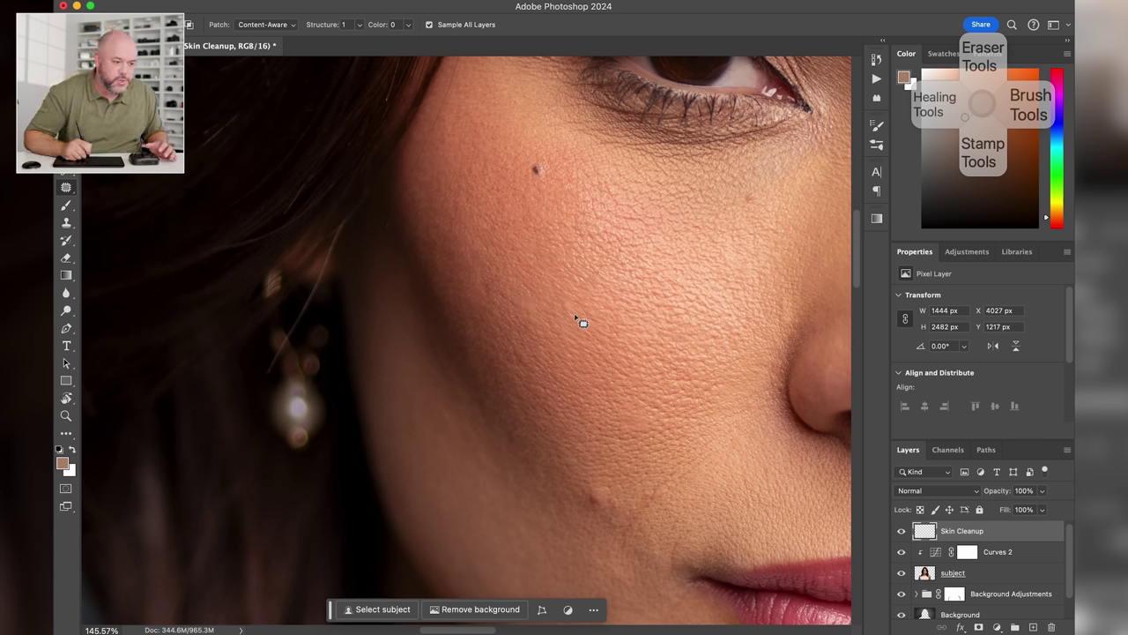
# Patch small uneven spots on the middle of the cheek and beside the nose, deselecting after each
pyautogui.moveTo(567, 291)
pyautogui.mouseDown()
pyautogui.moveTo(566, 329)
pyautogui.moveTo(569, 294)
pyautogui.mouseUp()
pyautogui.press('super+d')
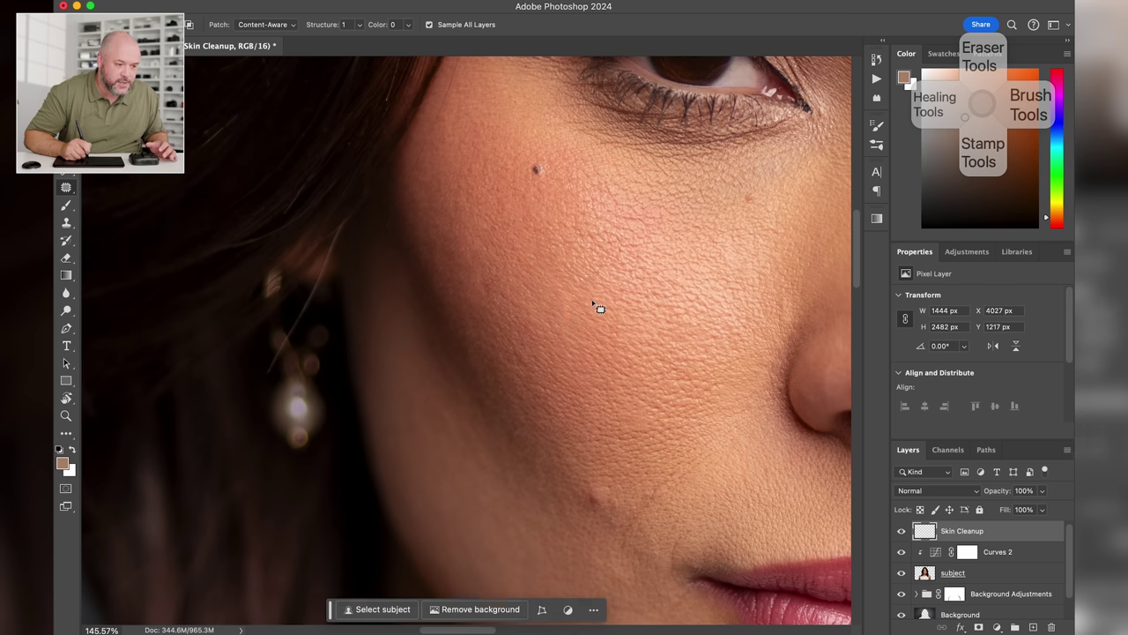
pyautogui.moveTo(789, 312)
pyautogui.mouseDown()
pyautogui.moveTo(780, 341)
pyautogui.moveTo(769, 298)
pyautogui.mouseUp()
pyautogui.press('super+d')
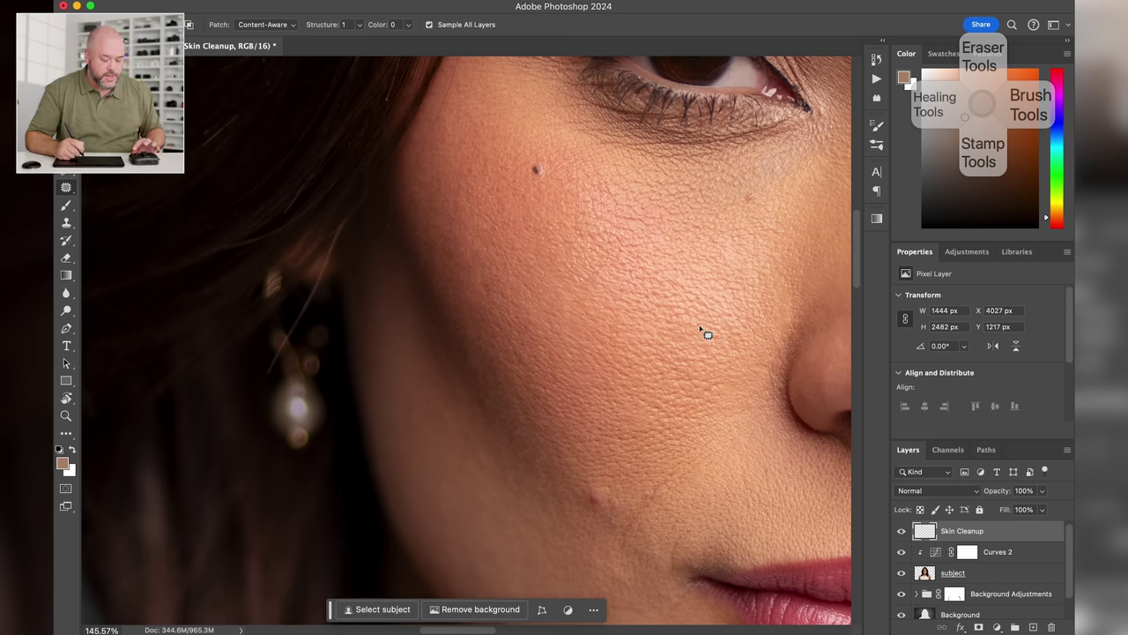
# Outline the small bump on the lower cheek near the mouth corner, replace it with nearby skin and deselect
pyautogui.moveTo(687, 339); pyautogui.dragTo(730, 259)
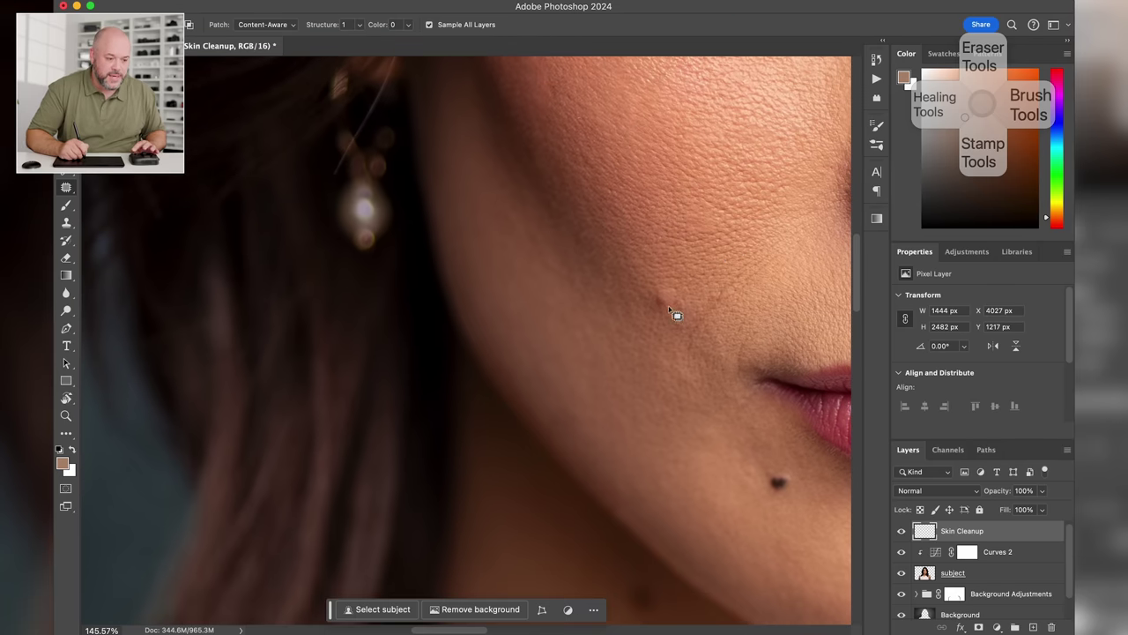
pyautogui.moveTo(680, 290); pyautogui.dragTo(675, 293)
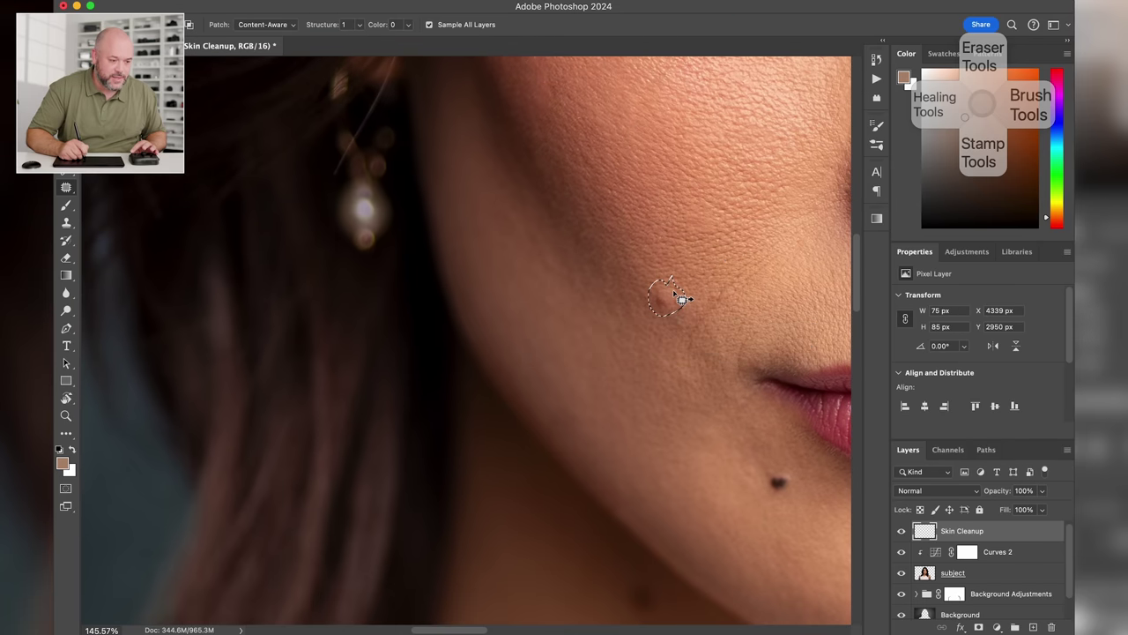
pyautogui.press('super+d')
# Patch small uneven spots on the lower face beside the mouth and on the chin, deselecting after each
pyautogui.moveTo(696, 409); pyautogui.dragTo(682, 280)
pyautogui.moveTo(837, 264)
pyautogui.mouseDown()
pyautogui.moveTo(690, 325)
pyautogui.moveTo(637, 247)
pyautogui.mouseUp()
pyautogui.moveTo(447, 284); pyautogui.dragTo(438, 285)
pyautogui.press('super+d')
pyautogui.moveTo(617, 370); pyautogui.dragTo(443, 298)
pyautogui.moveTo(674, 313); pyautogui.dragTo(669, 332)
pyautogui.press('super+d')
# Patch the uneven areas on the opposite cheek and between the brows, clearing each selection
pyautogui.moveTo(692, 245)
pyautogui.mouseDown()
pyautogui.moveTo(599, 411)
pyautogui.moveTo(544, 617)
pyautogui.mouseUp()
pyautogui.moveTo(663, 313); pyautogui.dragTo(667, 322)
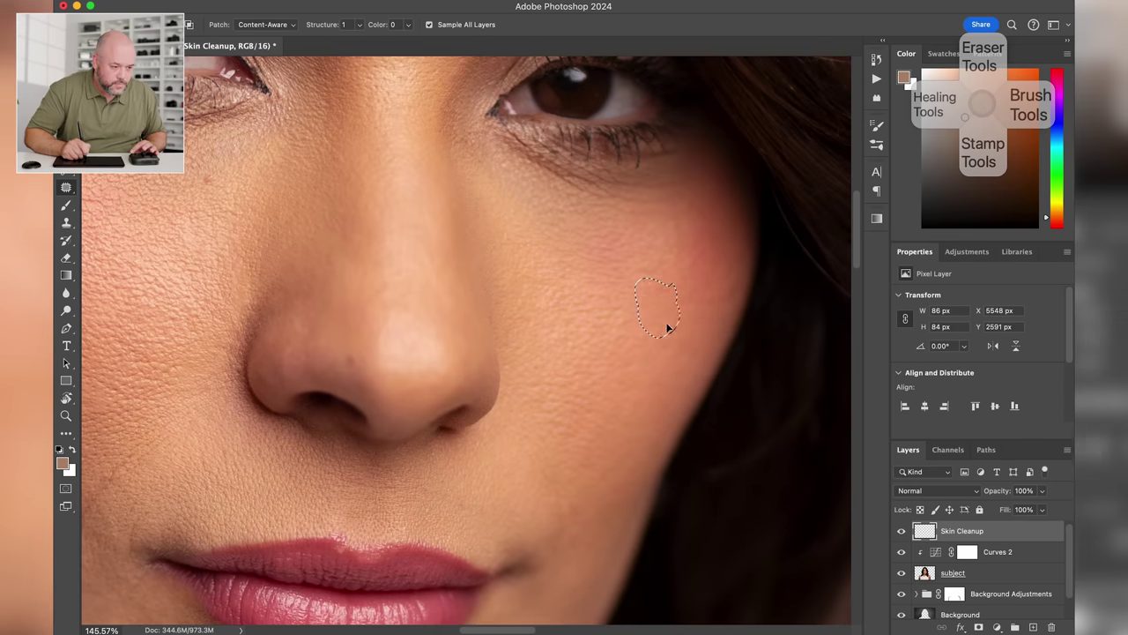
pyautogui.press('super+d')
pyautogui.moveTo(529, 132); pyautogui.dragTo(661, 396)
pyautogui.moveTo(512, 298); pyautogui.dragTo(573, 298)
pyautogui.moveTo(562, 235)
pyautogui.mouseDown()
pyautogui.moveTo(572, 265)
pyautogui.moveTo(564, 236)
pyautogui.mouseUp()
pyautogui.press('super+d')
# Try another small patch on the forehead and undo the last action
pyautogui.moveTo(392, 340)
pyautogui.mouseDown()
pyautogui.moveTo(397, 325)
pyautogui.moveTo(357, 323)
pyautogui.mouseUp()
pyautogui.click(428, 403)
pyautogui.press('super+d')
pyautogui.press('super+z')
# Examine the forehead and the full portrait, toggling the Skin Cleanup layer's visibility to compare the retouching
pyautogui.moveTo(537, 353); pyautogui.dragTo(579, 234)
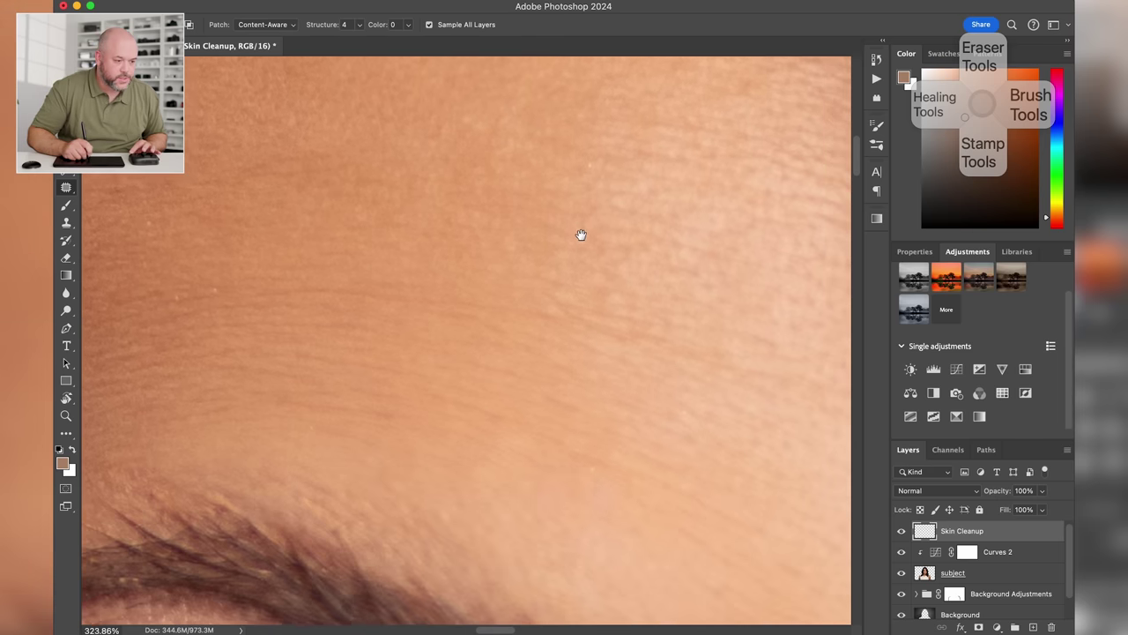
pyautogui.moveTo(564, 396); pyautogui.dragTo(715, 164)
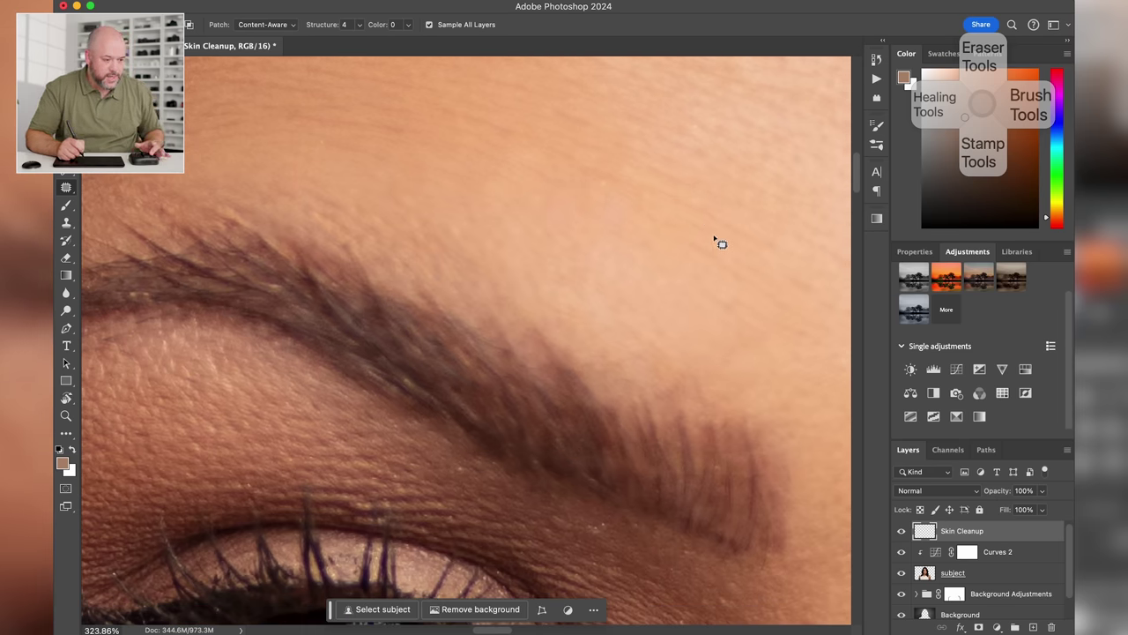
pyautogui.scroll(-8, 717, 241)
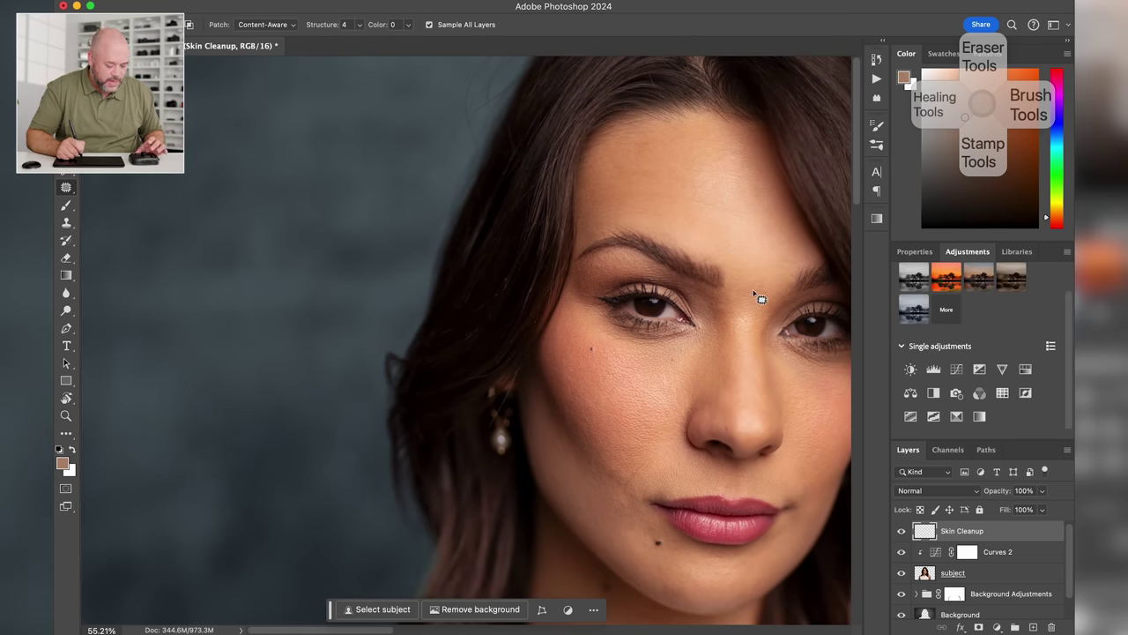
pyautogui.scroll(-3, 748, 304)
pyautogui.scroll(-4, 723, 290)
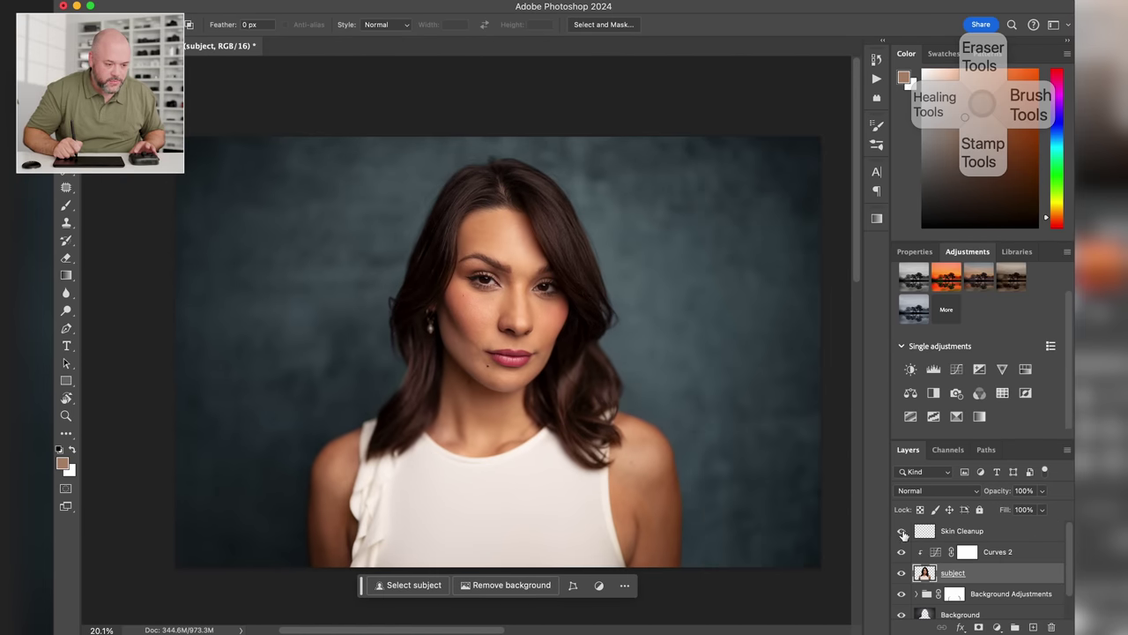
pyautogui.click(901, 530)
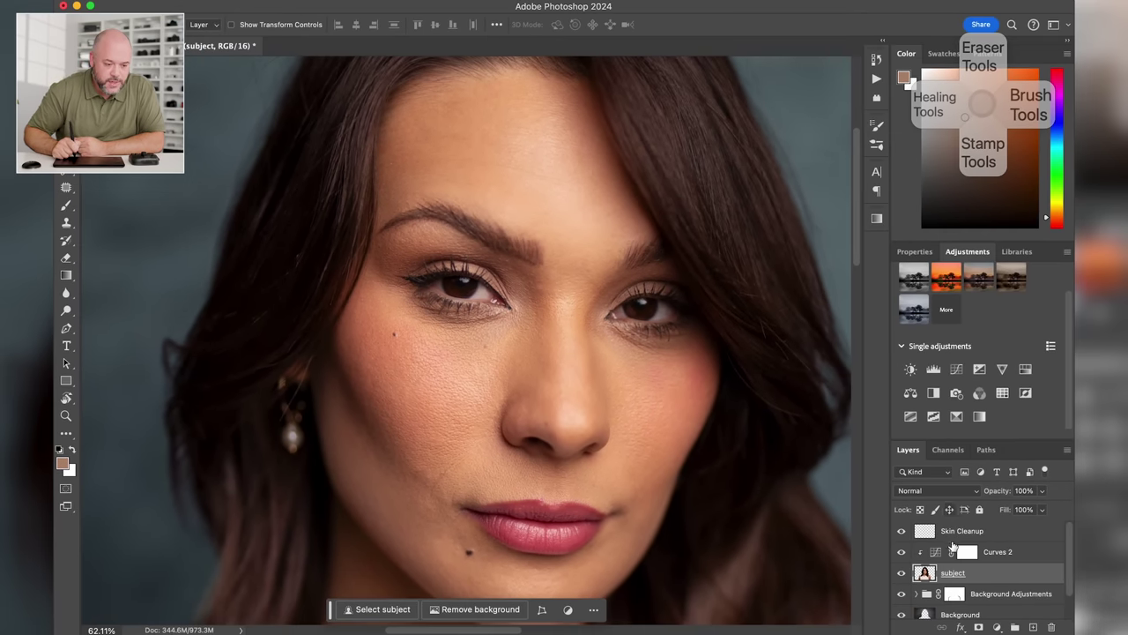
# Create a Dodge and Burn layer above Skin Cleanup in Soft Light mode, filled with 50% neutral gray
pyautogui.click(959, 539)
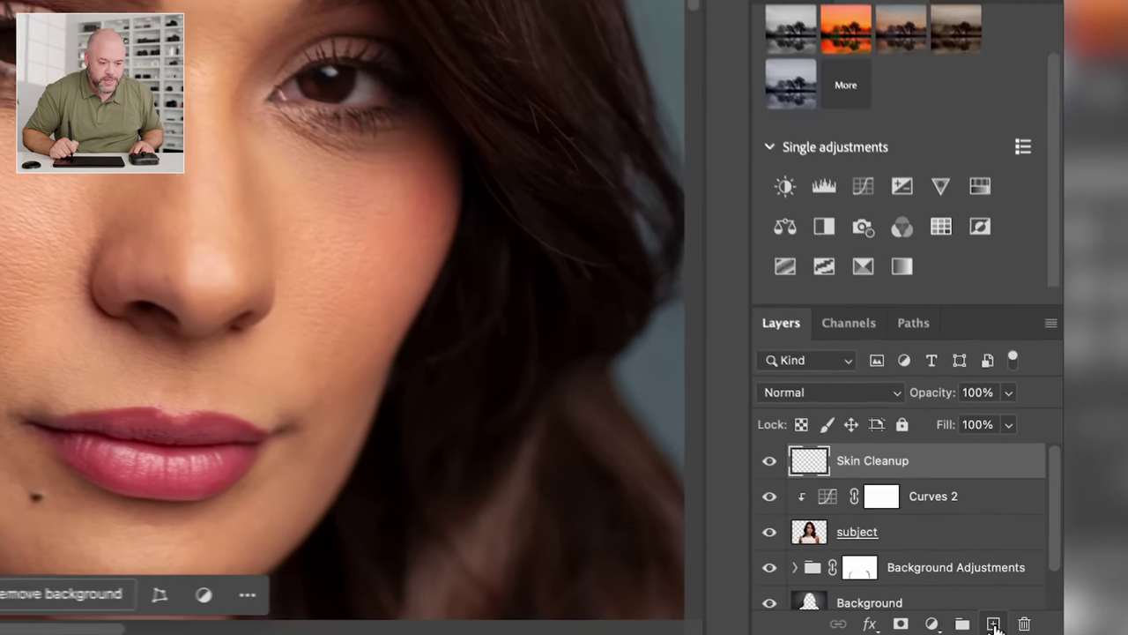
pyautogui.moveTo(1022, 612)
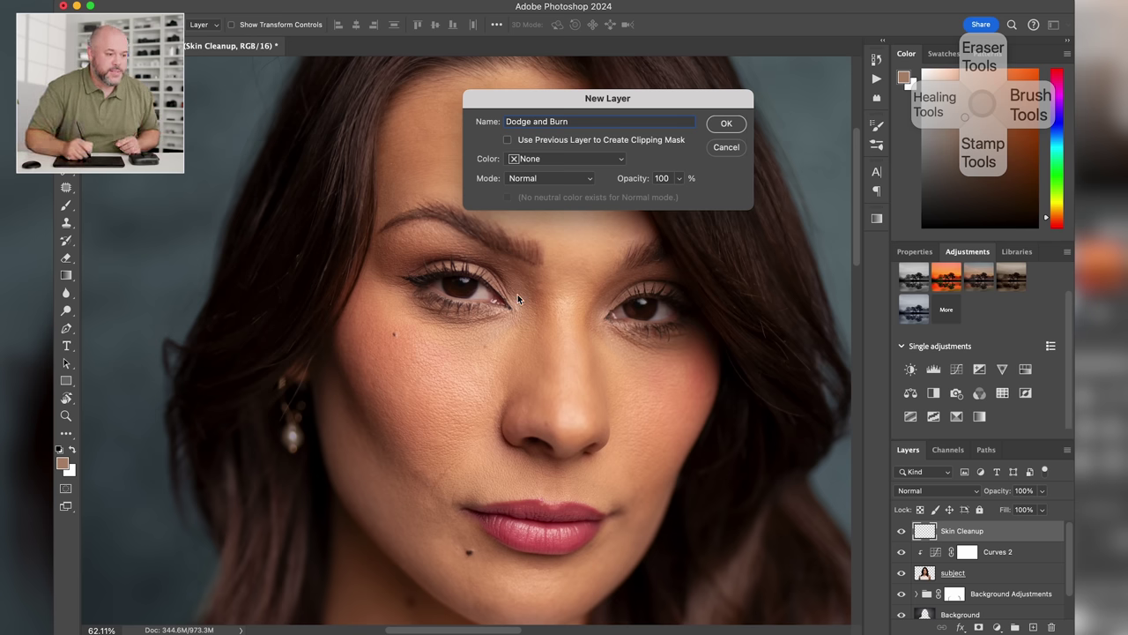
pyautogui.click(554, 179)
pyautogui.click(557, 180)
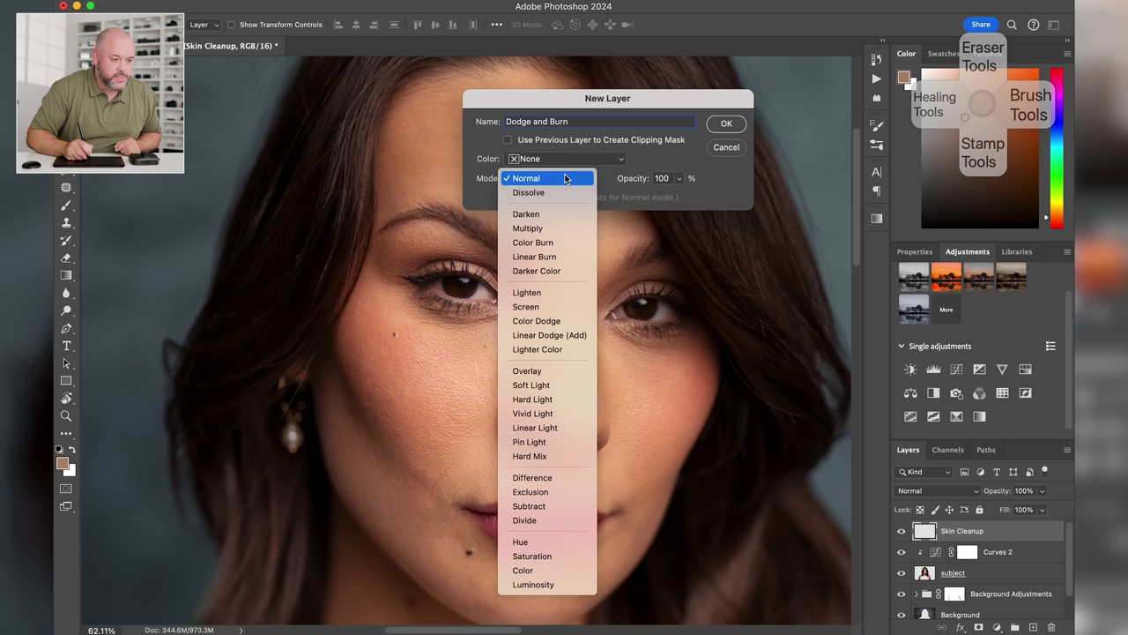
pyautogui.click(553, 388)
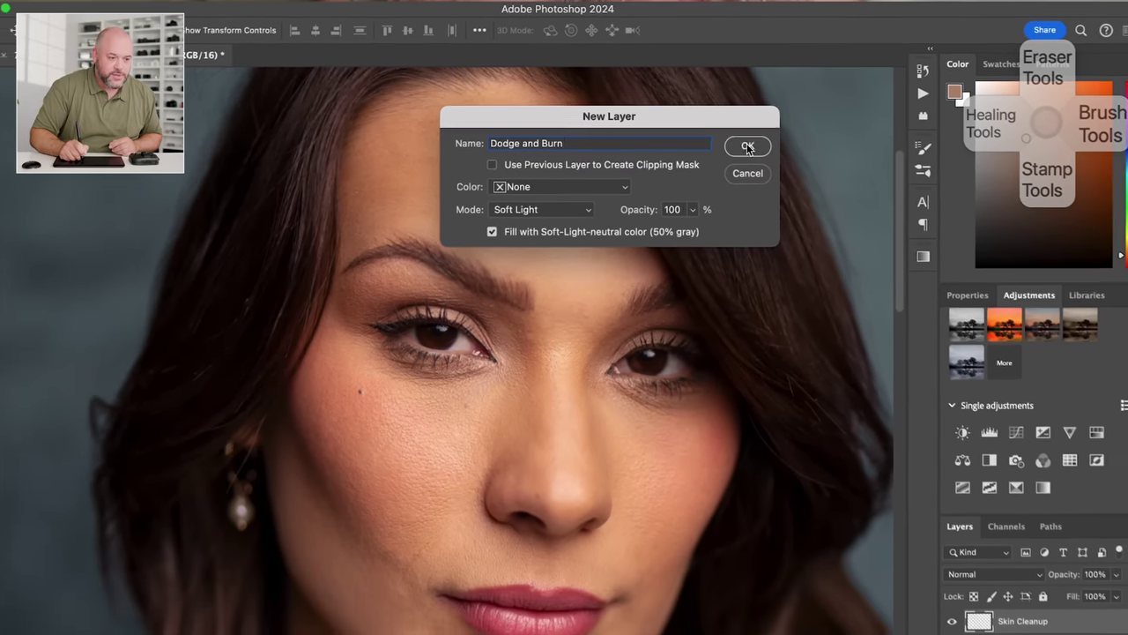
pyautogui.click(817, 218)
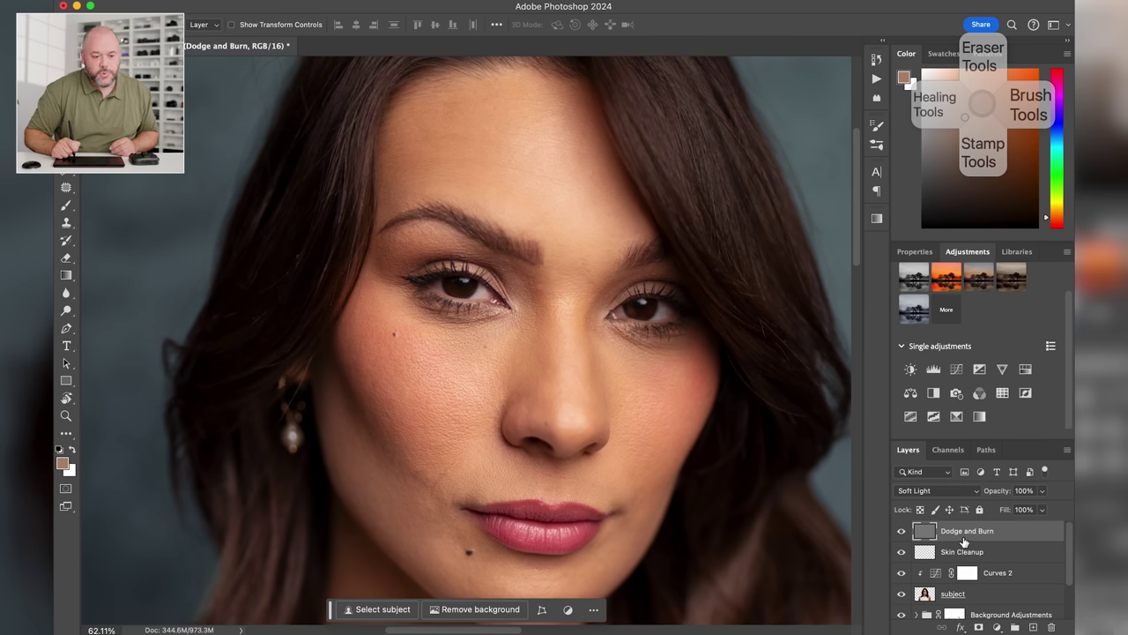
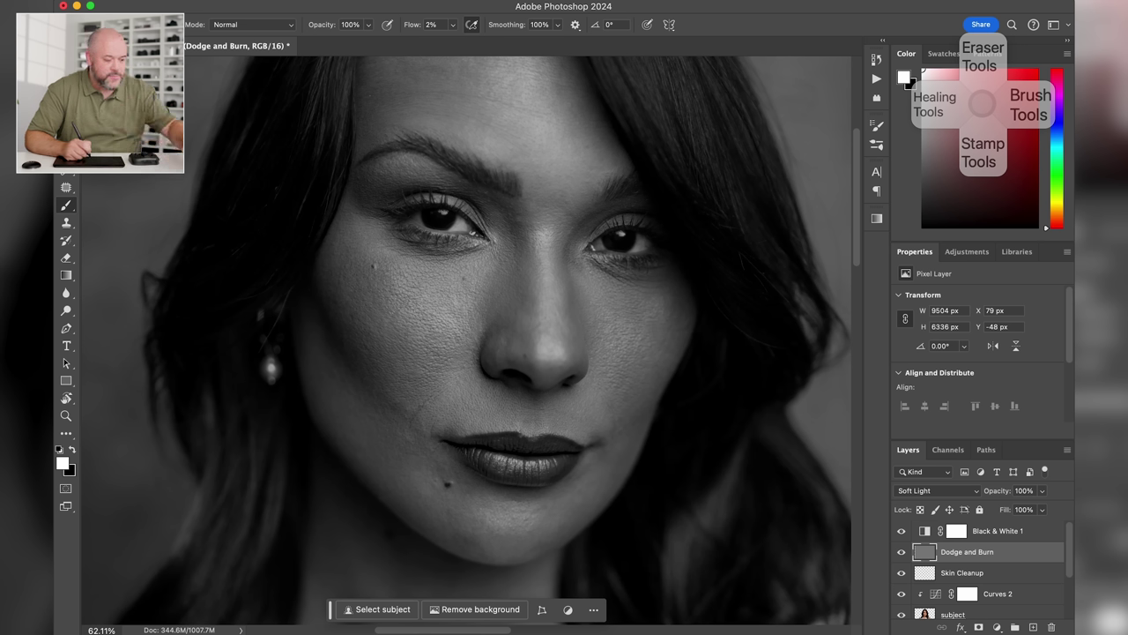
# Check the brush's black and white colors and examine the grayscale face for uneven light and dark areas
pyautogui.press('x')
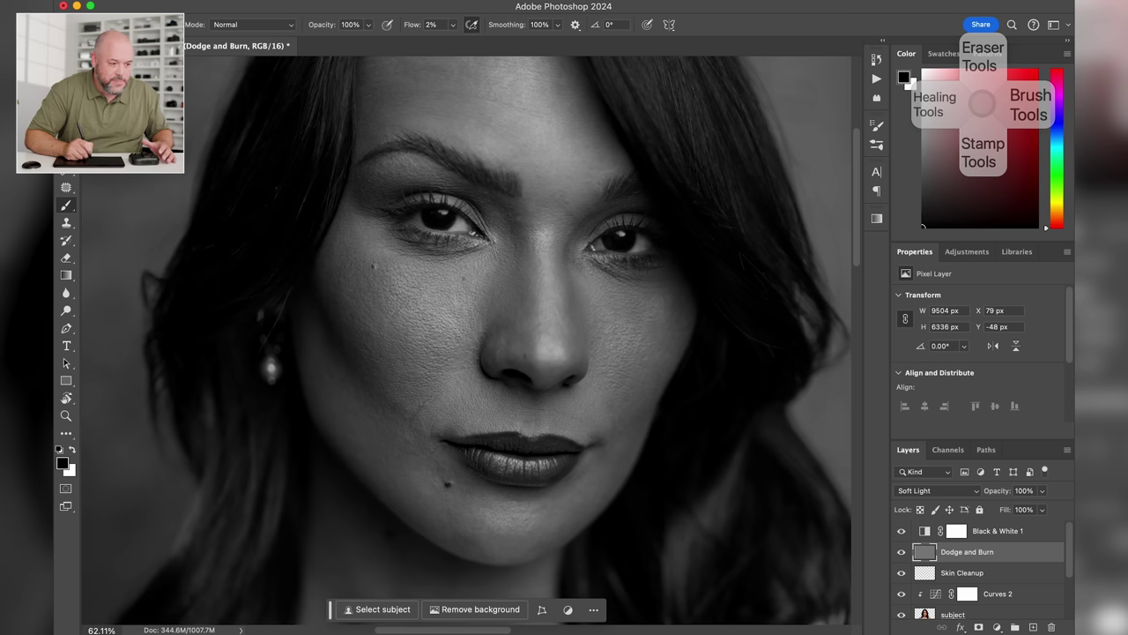
pyautogui.press('x')
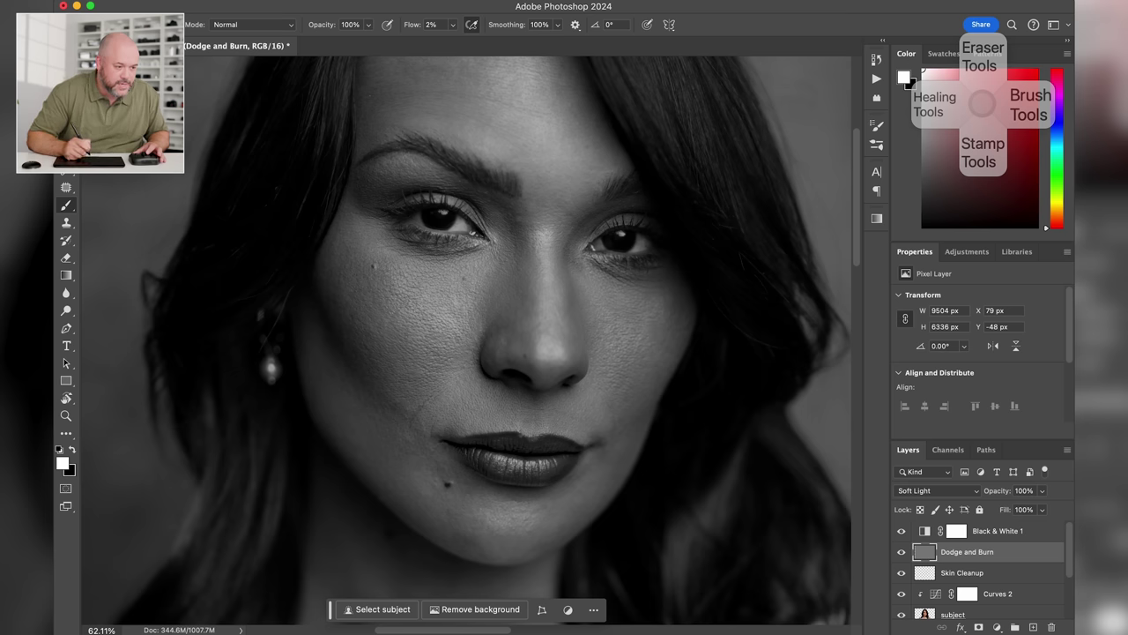
pyautogui.scroll(8, 469, 358)
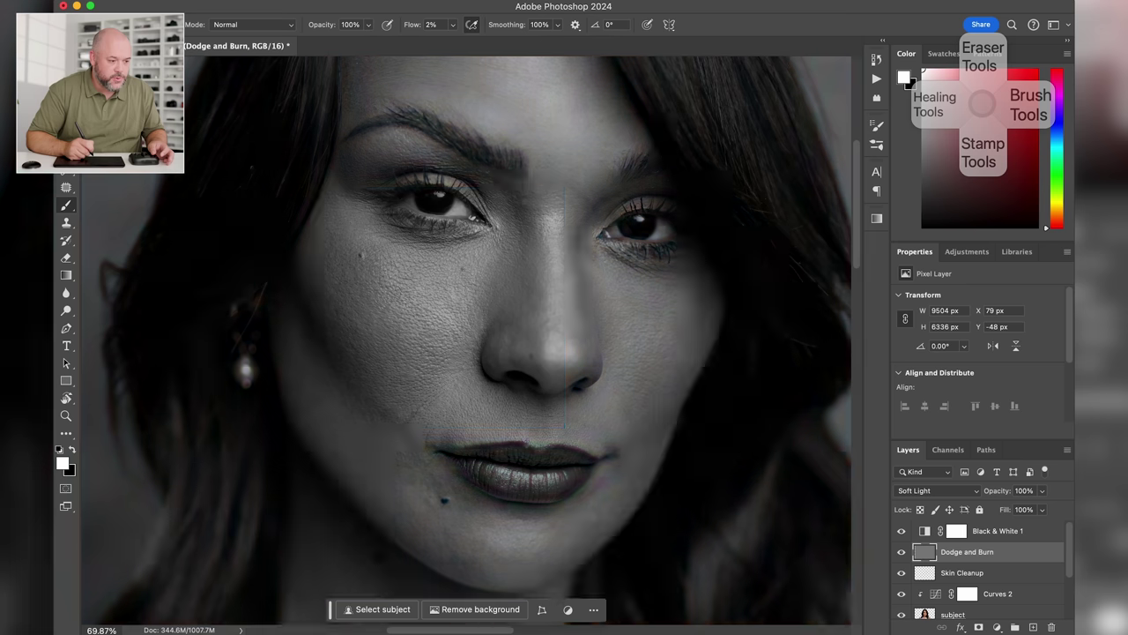
pyautogui.moveTo(405, 401); pyautogui.dragTo(534, 280)
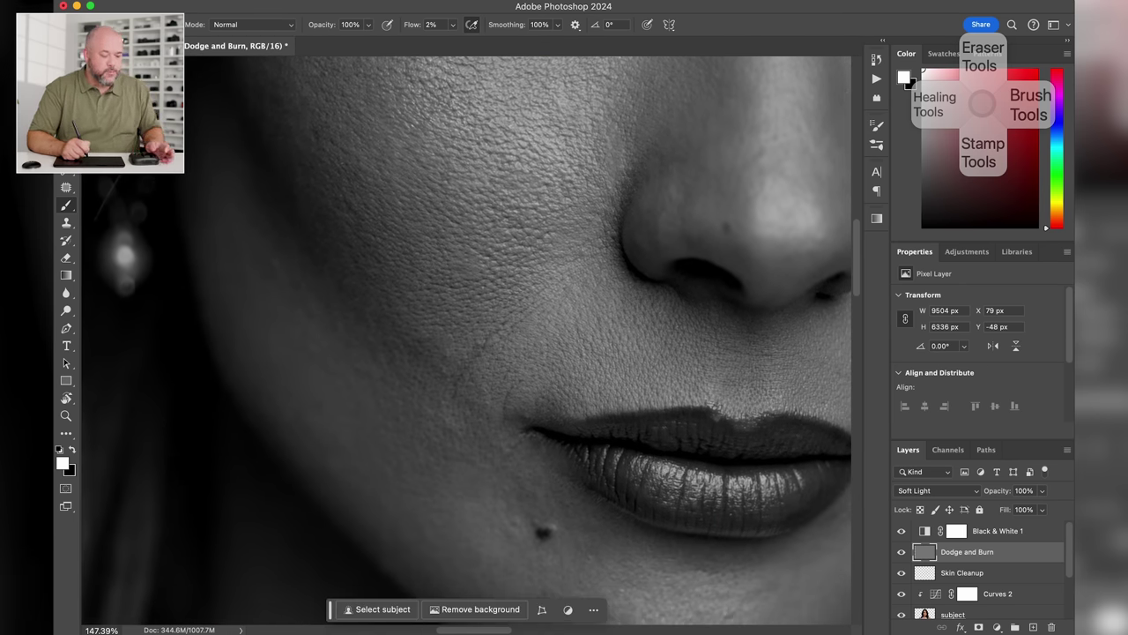
pyautogui.scroll(-5, 605, 277)
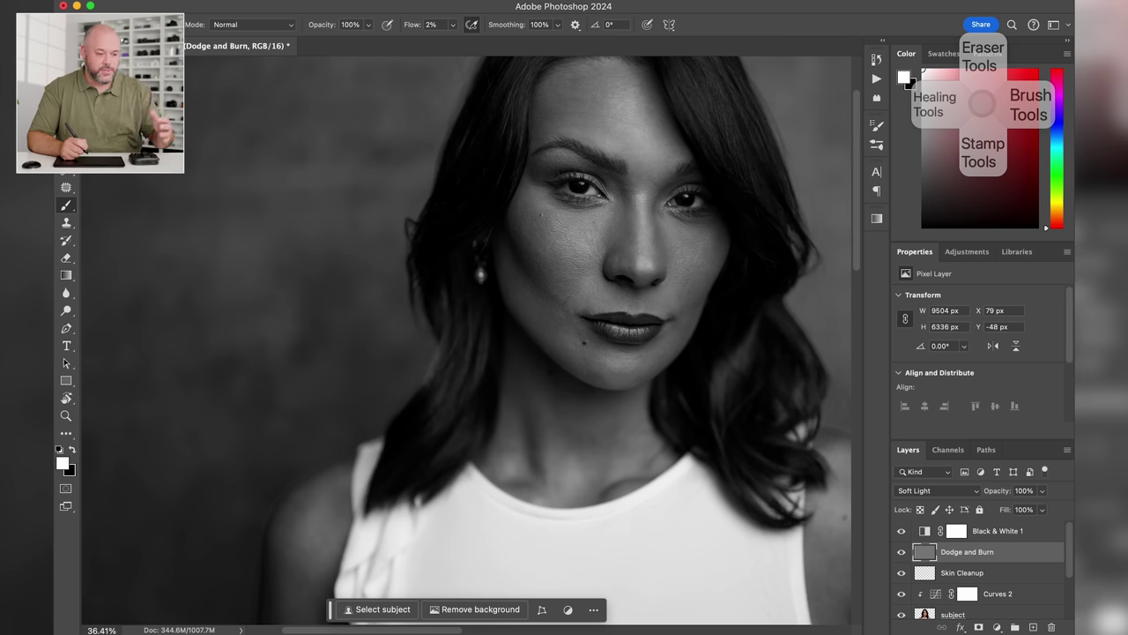
pyautogui.scroll(4, 588, 229)
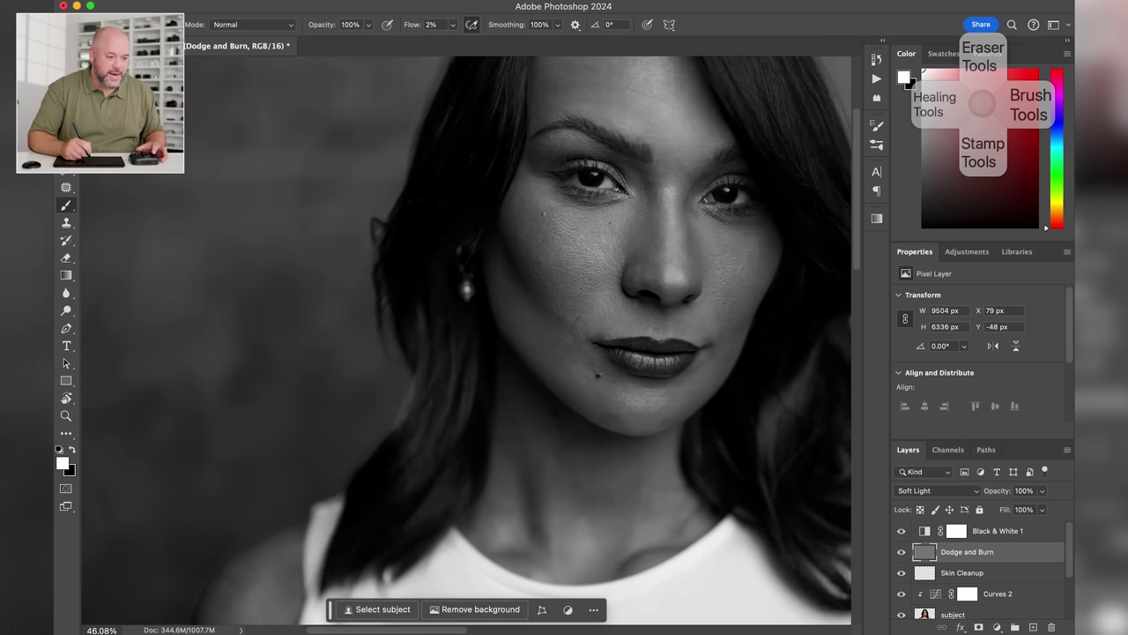
# Burn overly bright spots on the cheek and lower face with a black brush at 2% flow
pyautogui.scroll(5, 627, 256)
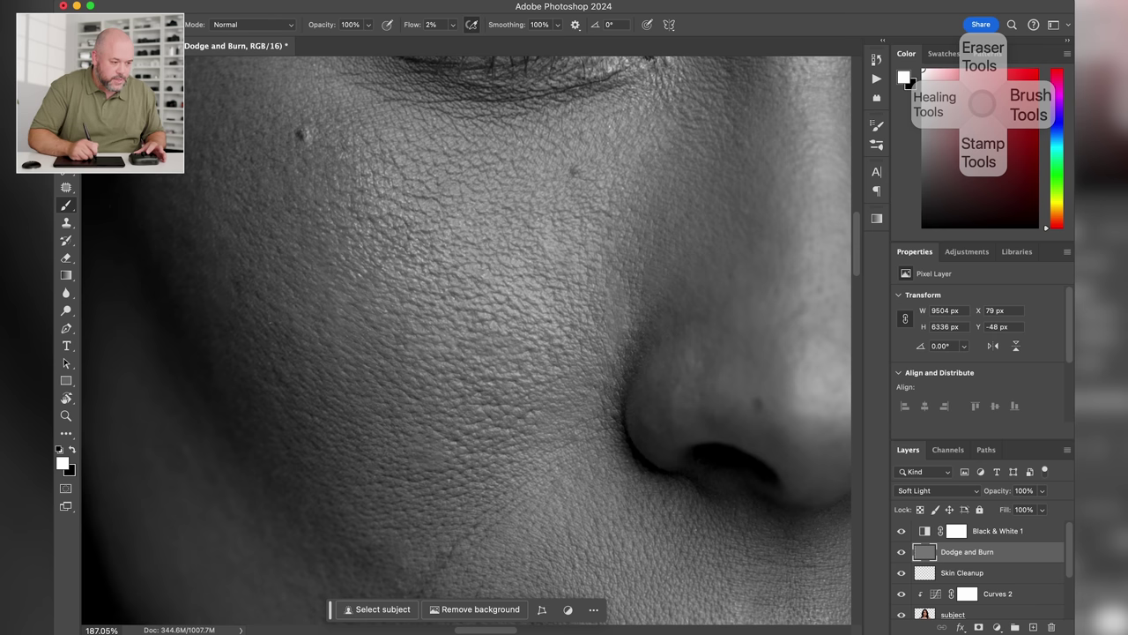
pyautogui.press('x')
pyautogui.scroll(-5, 690, 363)
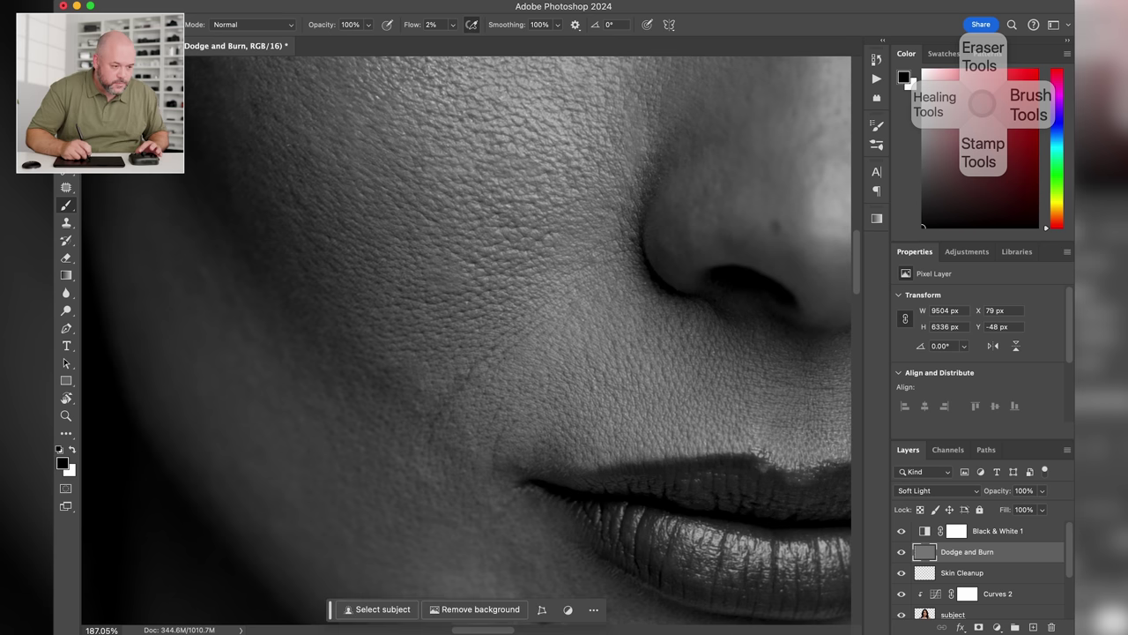
pyautogui.scroll(-5, 690, 363)
pyautogui.hscroll(-3, 690, 363)
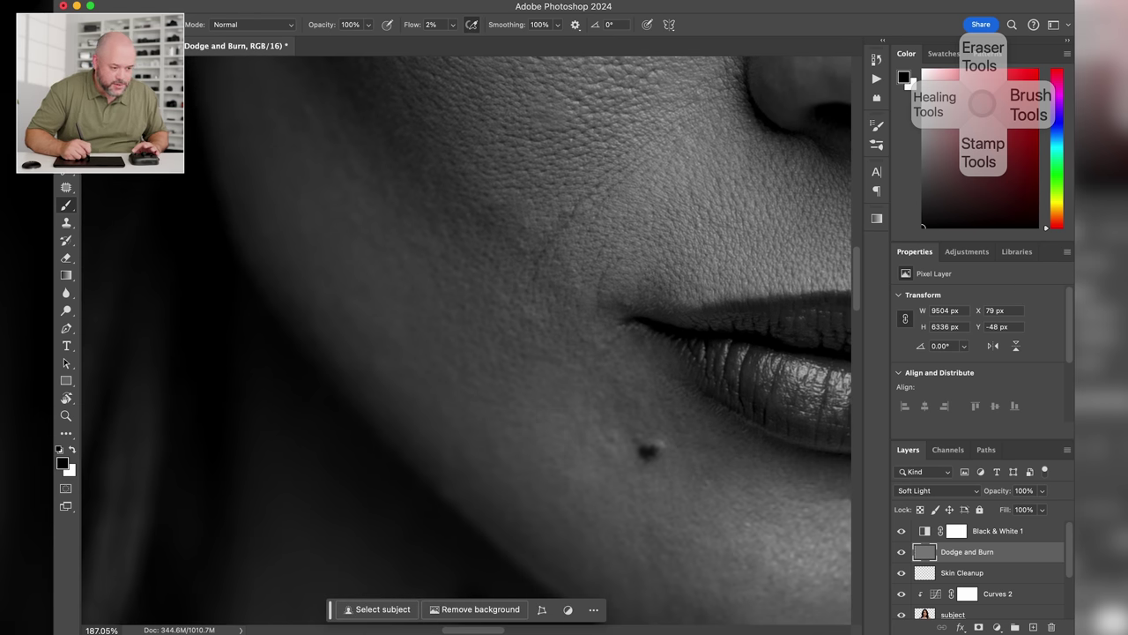
pyautogui.scroll(-5, 511, 343)
pyautogui.hscroll(8, 512, 343)
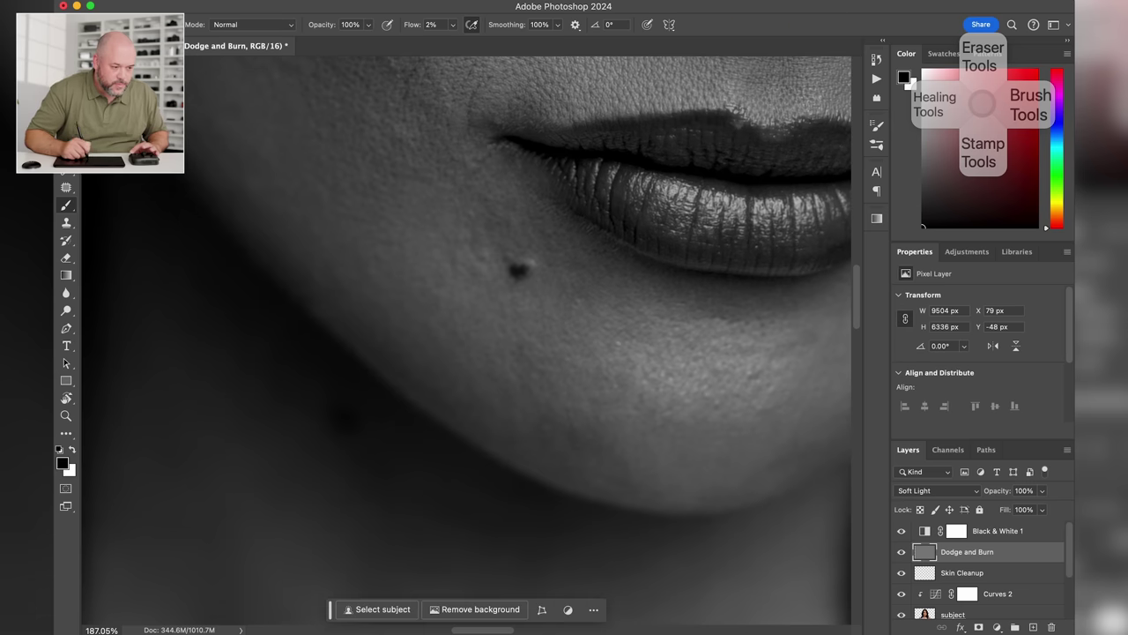
# Dodge the dark areas around the mouth, chin and opposite cheek with a white brush at 2% flow
pyautogui.press('x')
pyautogui.scroll(2, 493, 244)
pyautogui.hscroll(1, 493, 244)
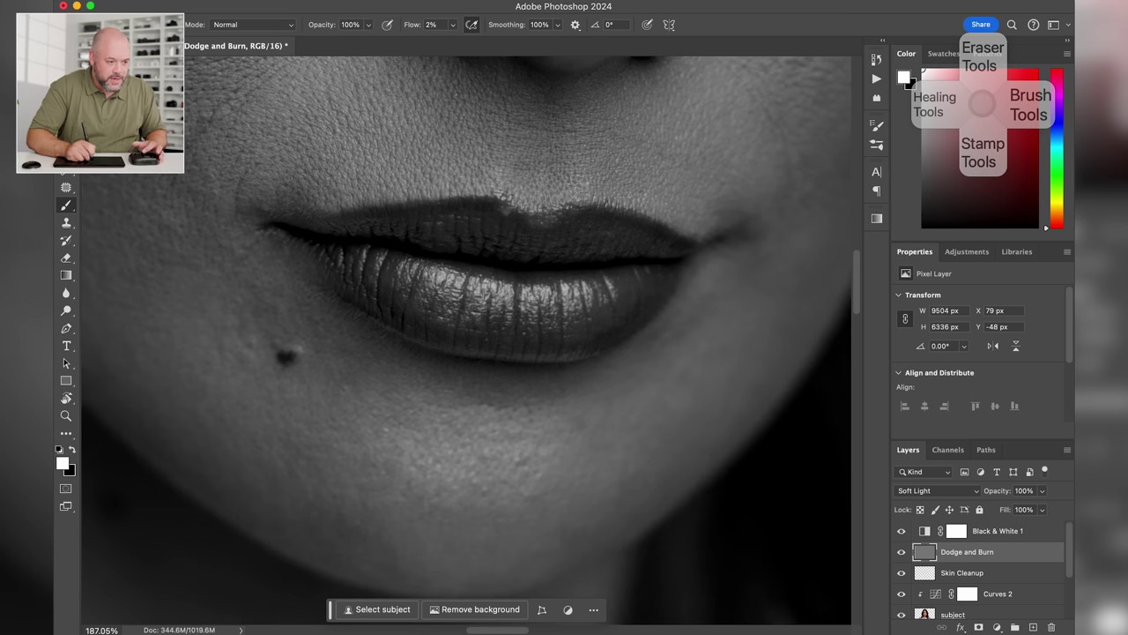
pyautogui.moveTo(564, 264); pyautogui.dragTo(375, 469)
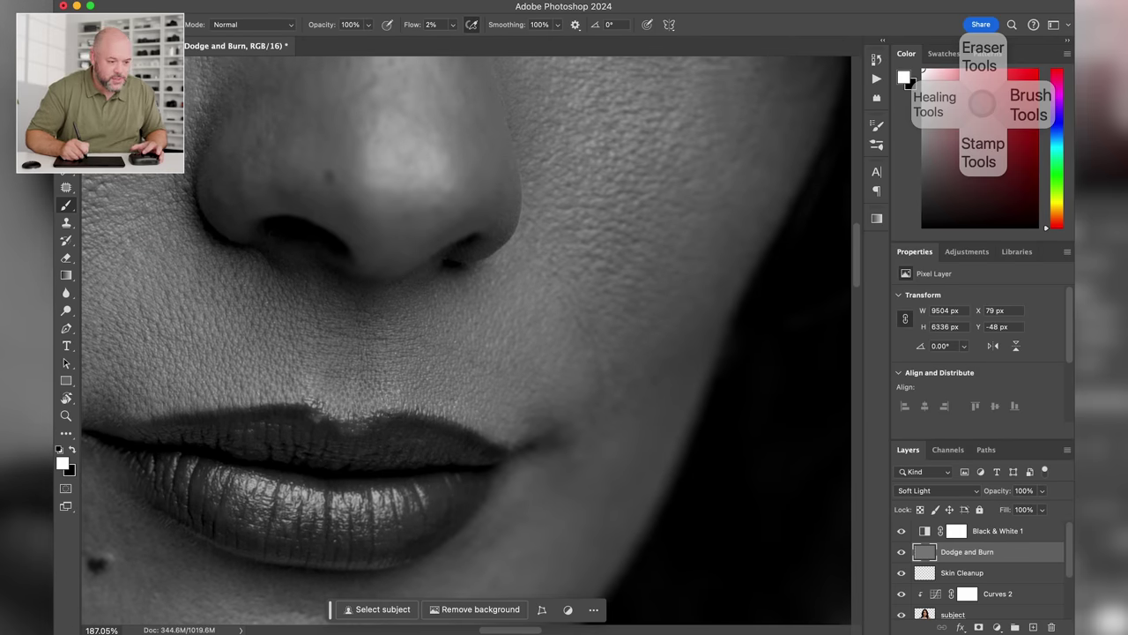
pyautogui.scroll(5, 466, 340)
pyautogui.hscroll(2, 466, 340)
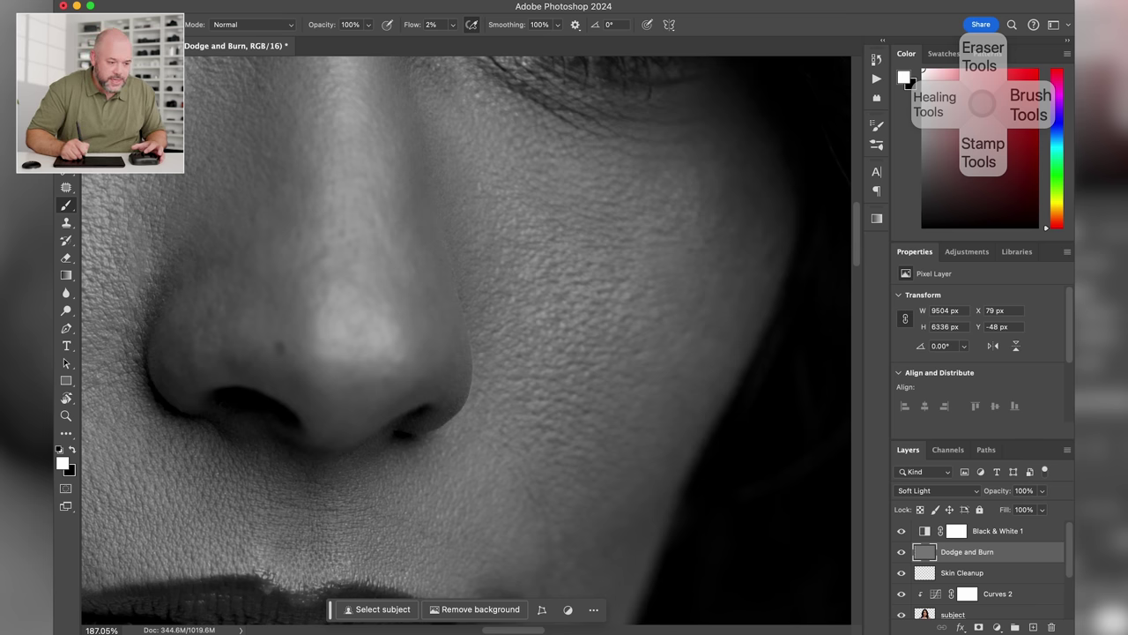
# Enlarge the white brush considerably and dodge the darker, uneven areas across the forehead
pyautogui.moveTo(397, 115); pyautogui.dragTo(537, 587)
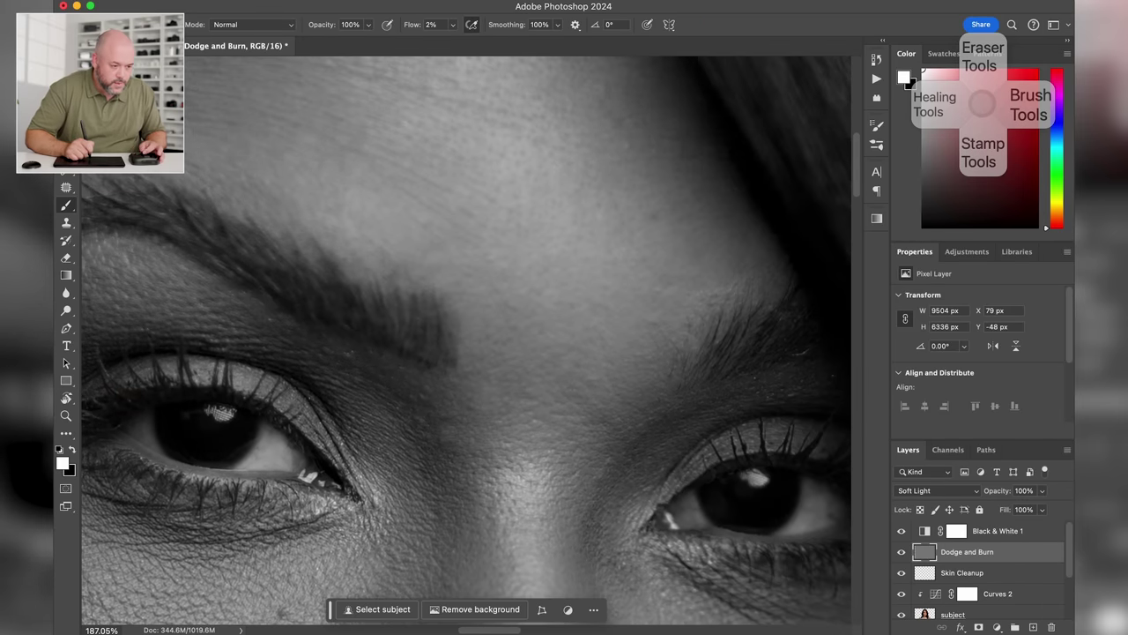
pyautogui.scroll(10, 466, 340)
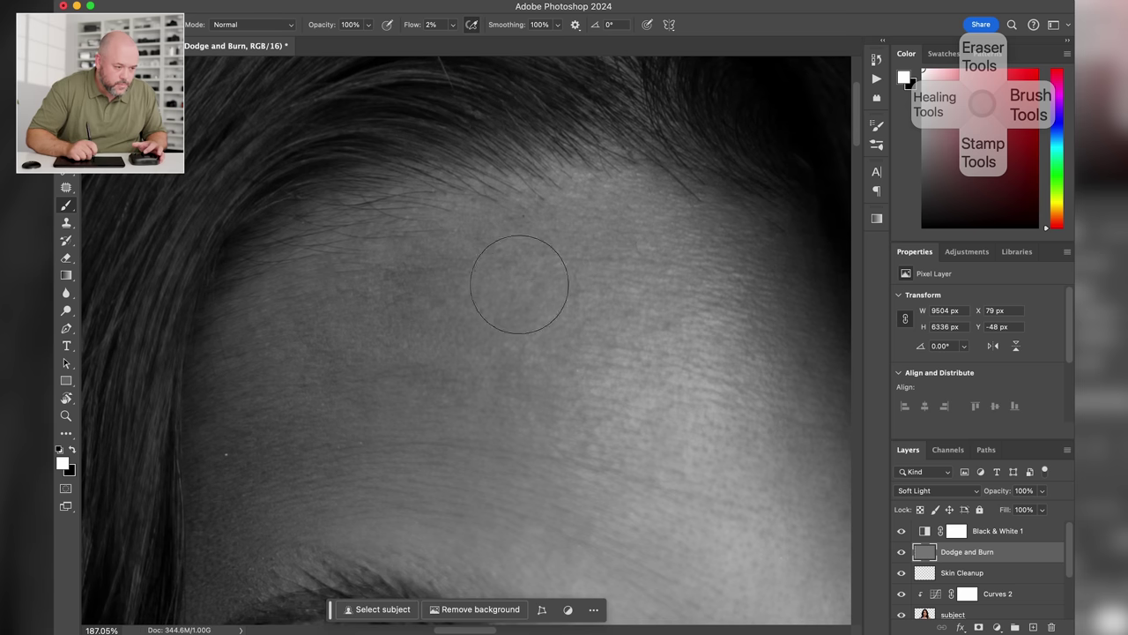
pyautogui.press(']')
pyautogui.press(']')
pyautogui.press(']')
pyautogui.press(']')
pyautogui.press(']')
pyautogui.press(']')
pyautogui.press(']')
pyautogui.press(']')
pyautogui.press(']')
pyautogui.press(']')
pyautogui.press(']')
pyautogui.press(']')
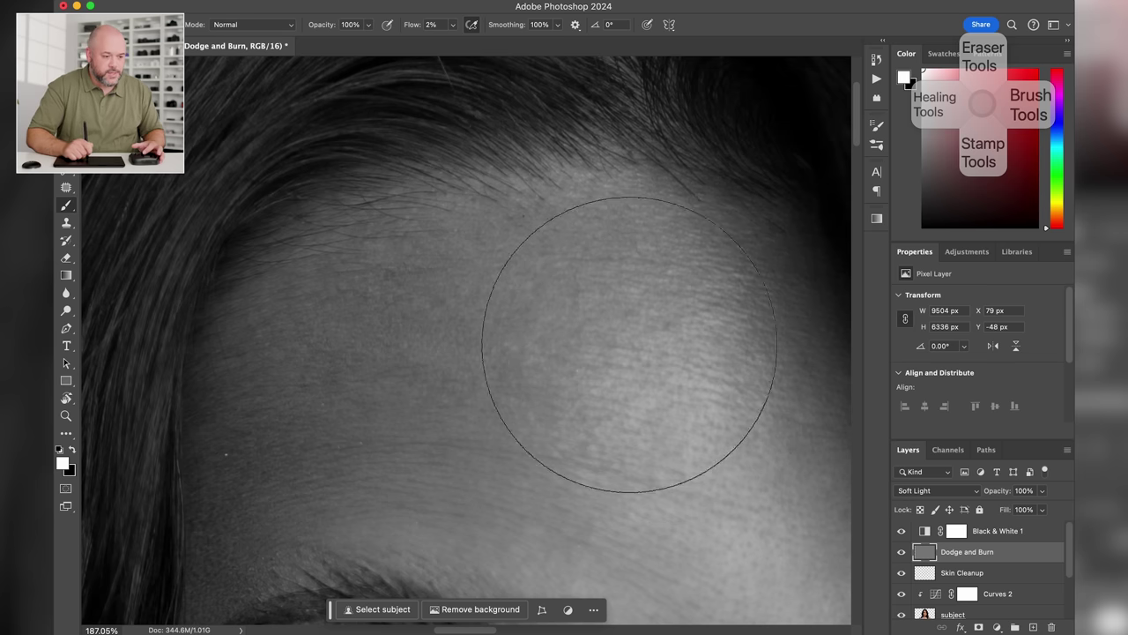
pyautogui.scroll(-5, 636, 382)
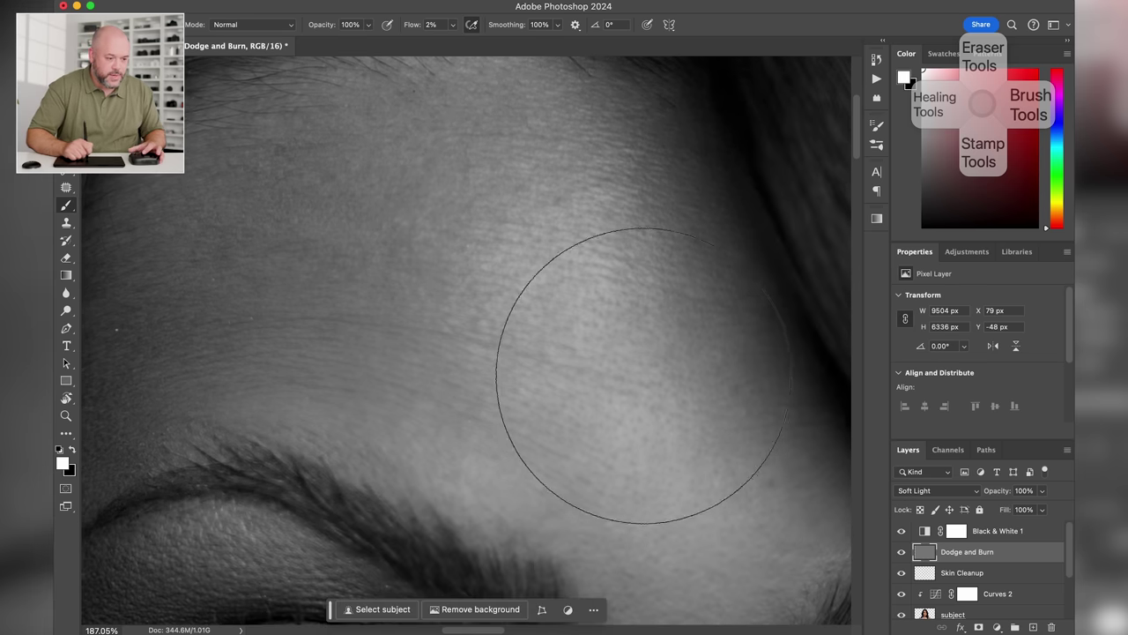
pyautogui.scroll(-5, 633, 439)
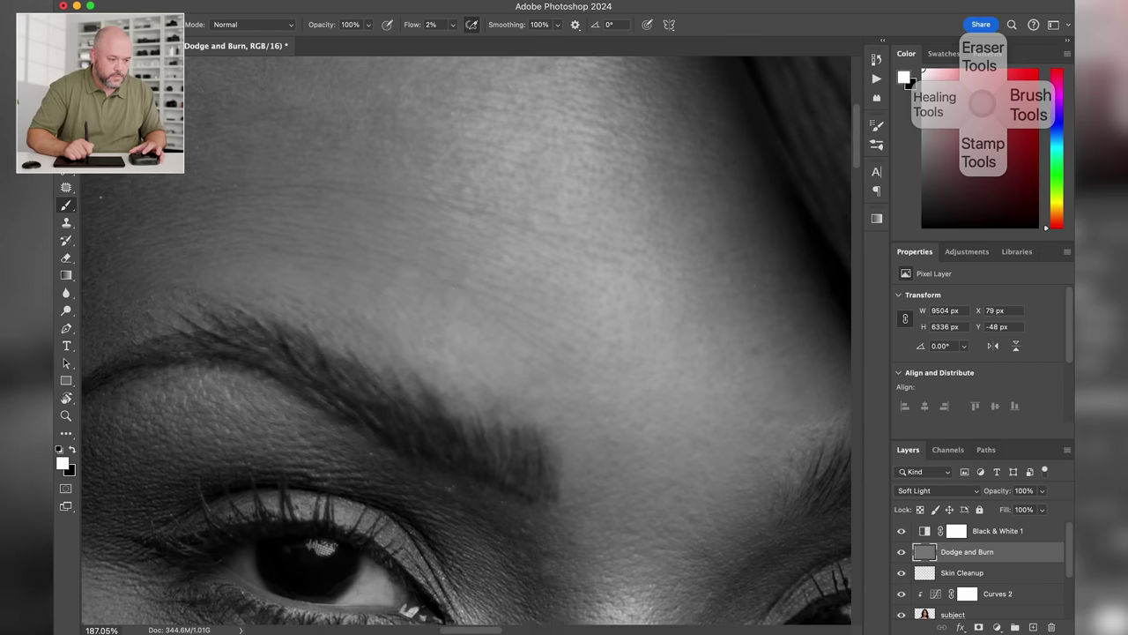
# Reduce the white brush's size considerably and examine the brow, under-eye and cheek skin for uneven tones
pyautogui.scroll(-3, 579, 297)
pyautogui.hscroll(-3, 579, 297)
pyautogui.press('[')
pyautogui.press('[')
pyautogui.press('[')
pyautogui.press('[')
pyautogui.press('[')
pyautogui.press('[')
pyautogui.press('[')
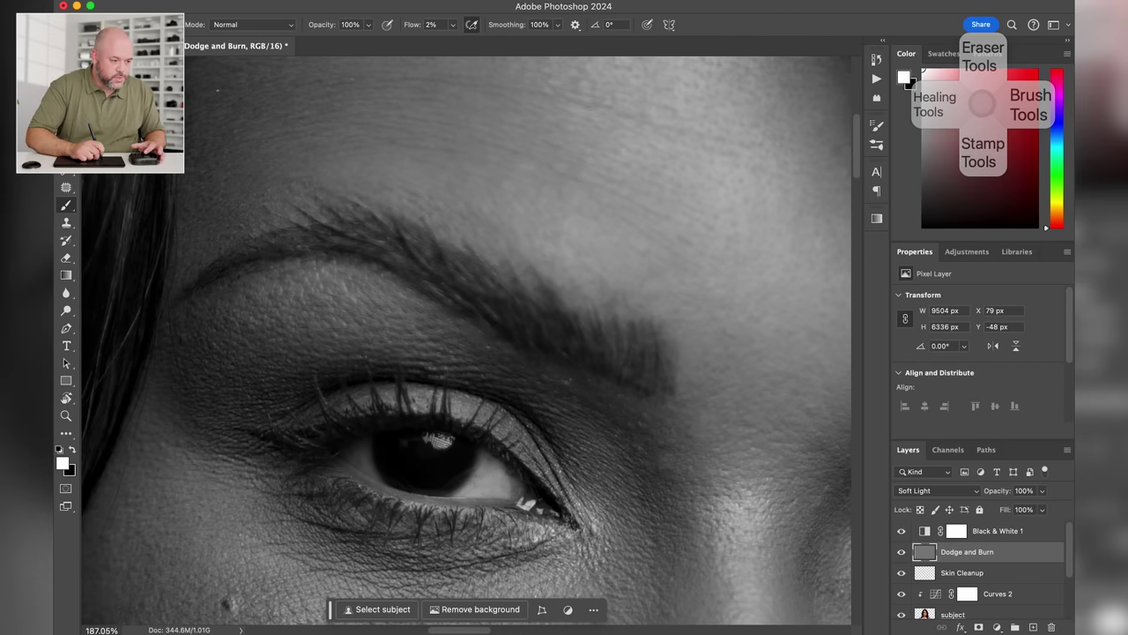
pyautogui.scroll(-4, 466, 344)
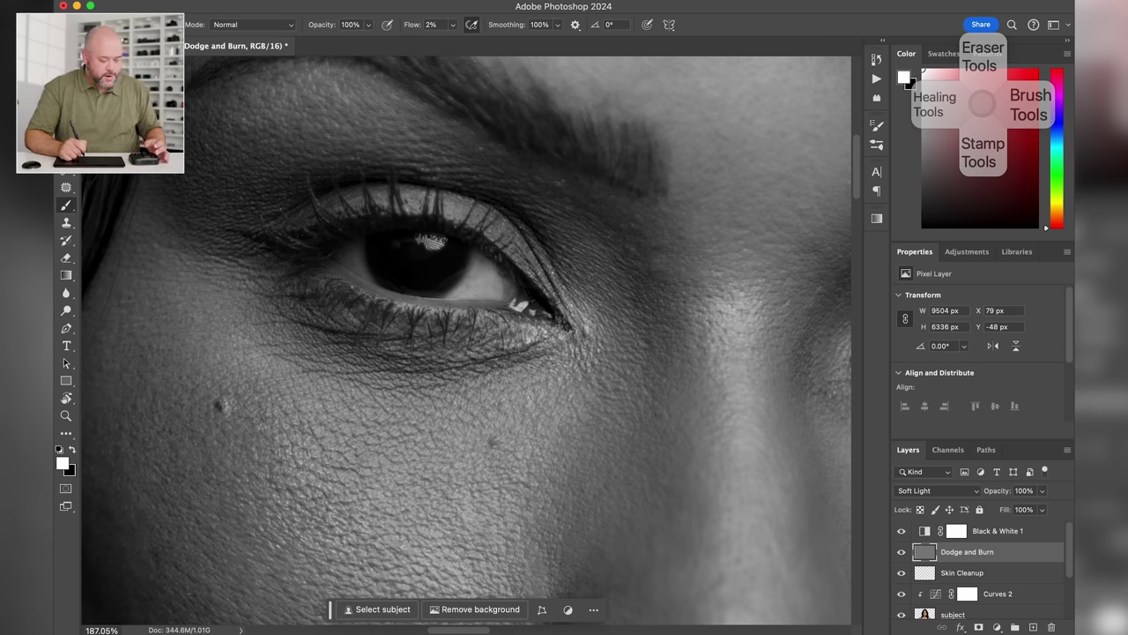
pyautogui.scroll(-10, 700, 362)
pyautogui.press('Return')
pyautogui.moveTo(611, 327); pyautogui.dragTo(419, 264)
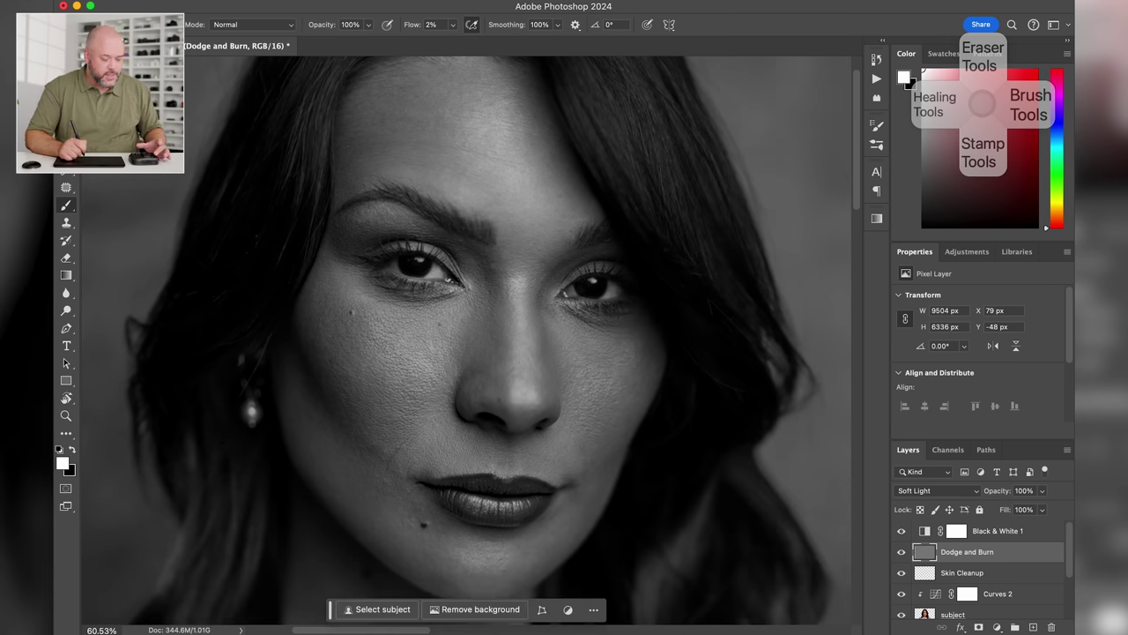
# Hide the Black & White 1 layer and toggle the Dodge and Burn layer to compare the portrait before and after in color
pyautogui.scroll(-3, 705, 339)
pyautogui.hscroll(3, 467, 344)
pyautogui.scroll(-2, 467, 344)
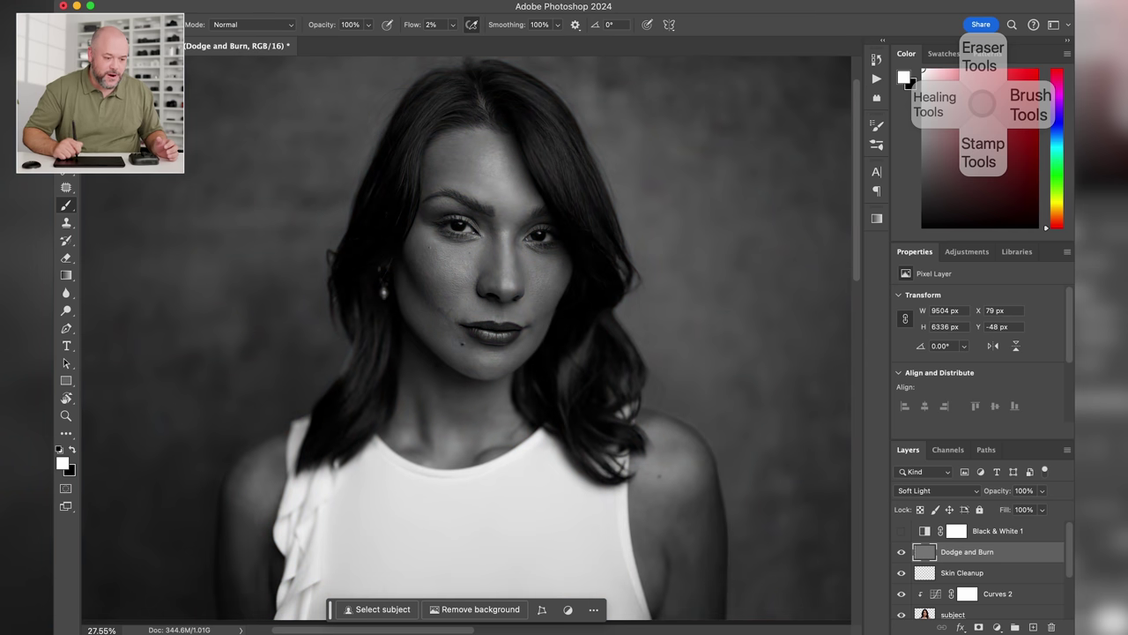
pyautogui.click(900, 530)
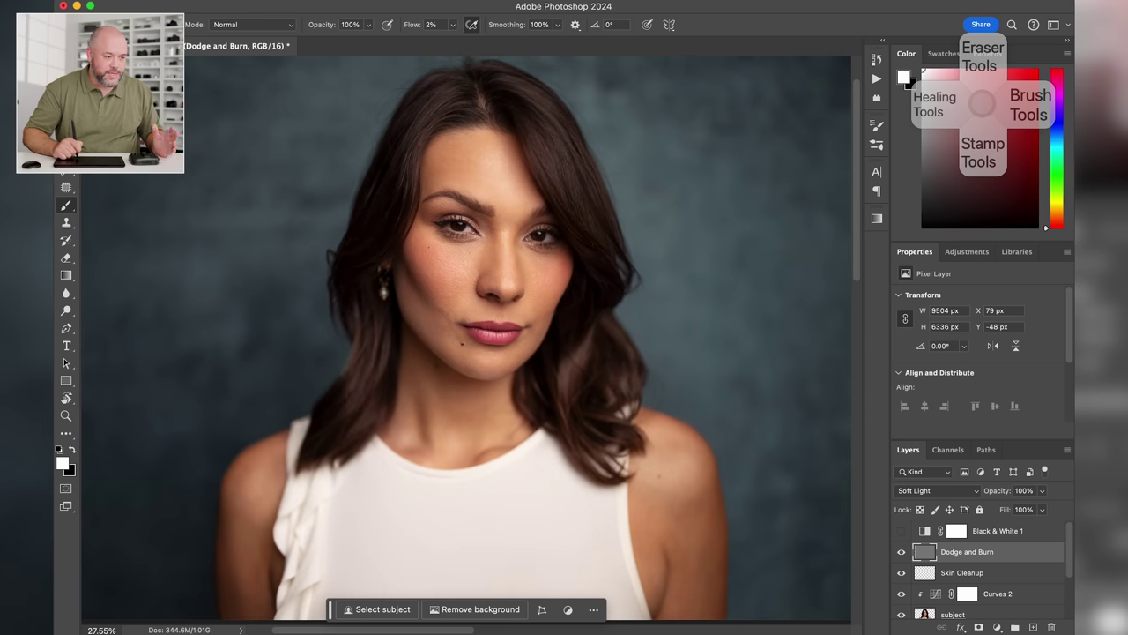
pyautogui.click(901, 552)
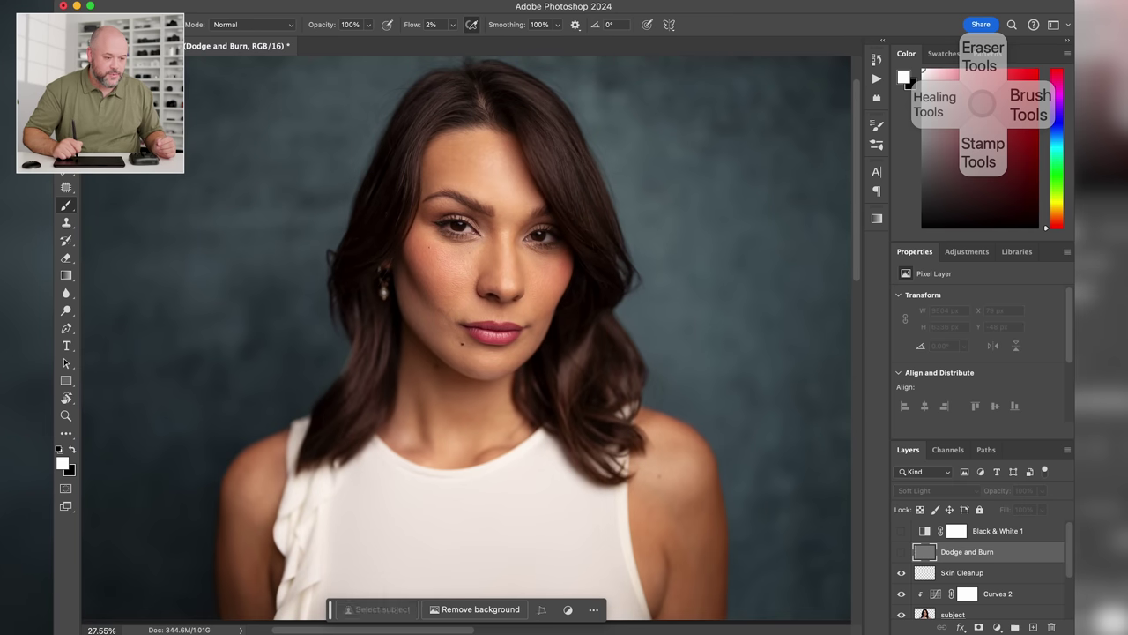
pyautogui.click(901, 552)
pyautogui.click(901, 552)
pyautogui.click(901, 552)
pyautogui.click(900, 552)
pyautogui.click(901, 551)
pyautogui.click(901, 551)
pyautogui.click(900, 552)
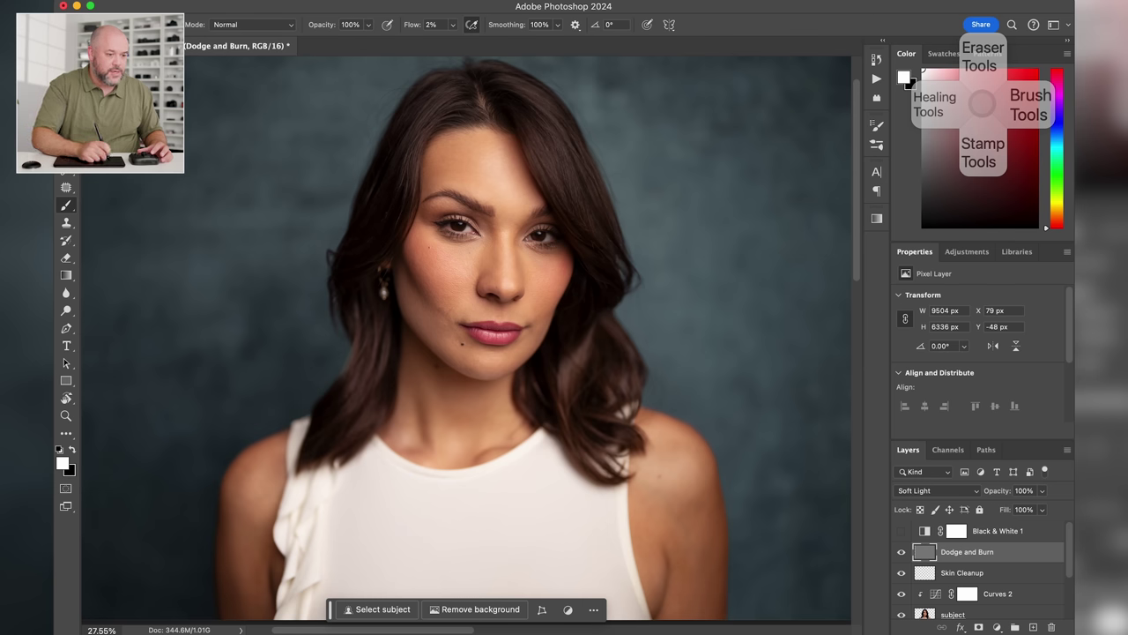
# Inspect the eyes, nose and cheeks close up, comparing the Dodge and Burn effect on and off in both color and grayscale
pyautogui.press('v')
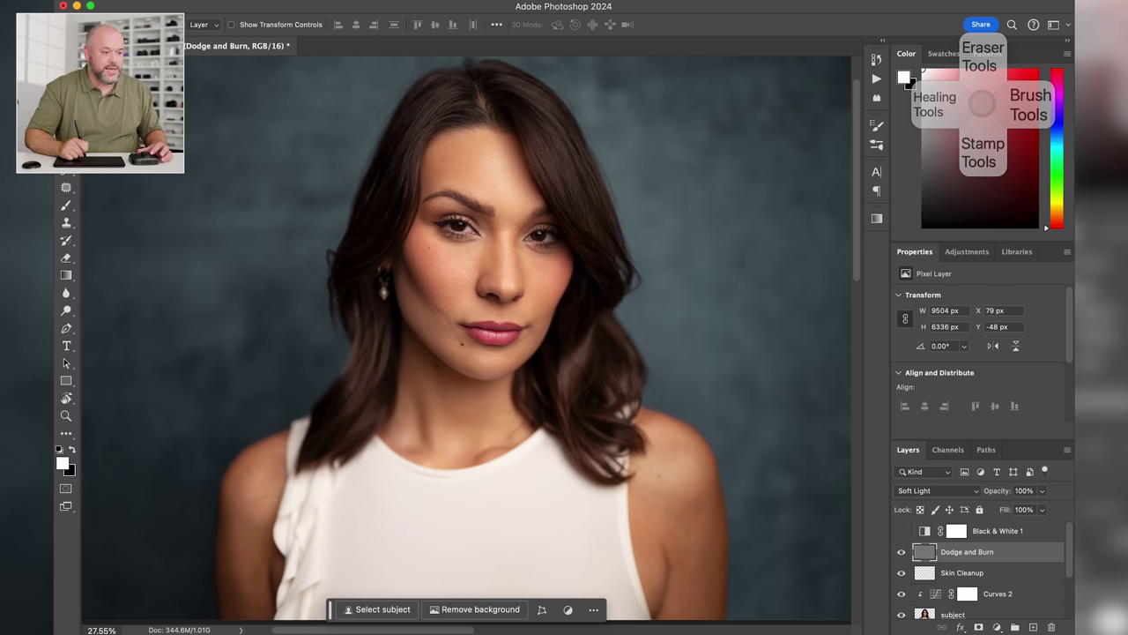
pyautogui.scroll(10, 616, 335)
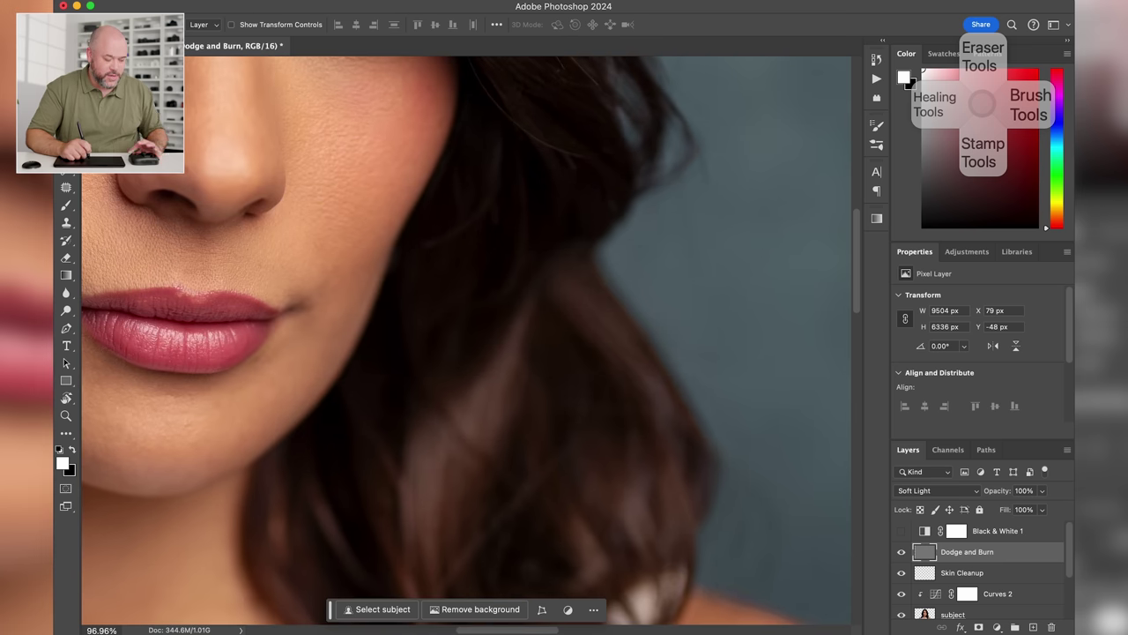
pyautogui.scroll(5, 466, 340)
pyautogui.hscroll(-5, 466, 340)
pyautogui.scroll(-3, 466, 340)
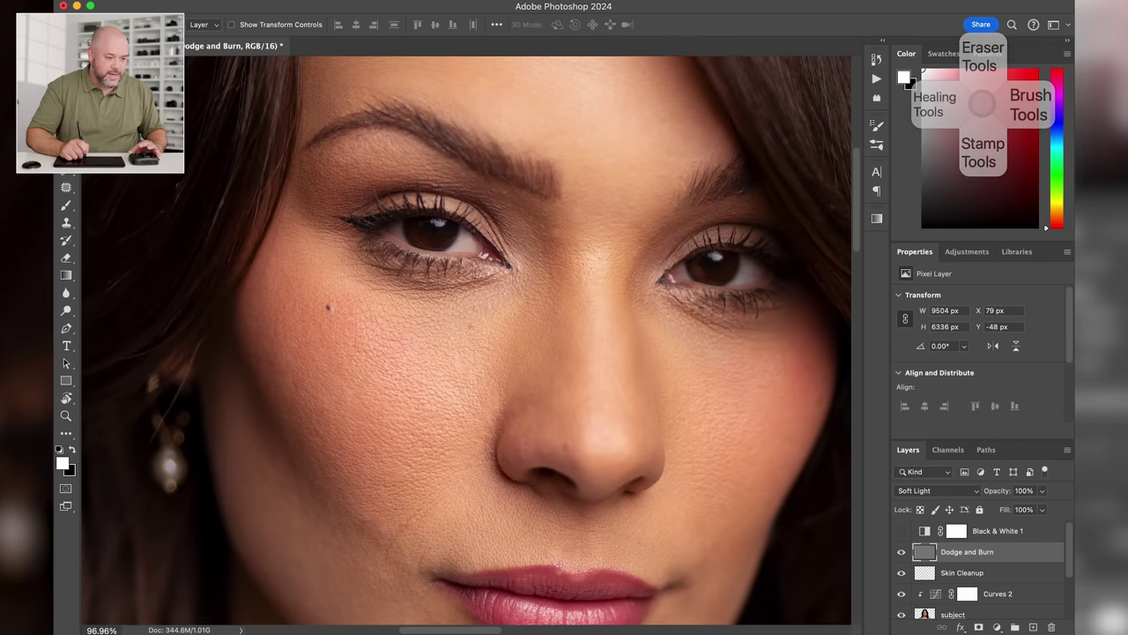
pyautogui.press('super+')
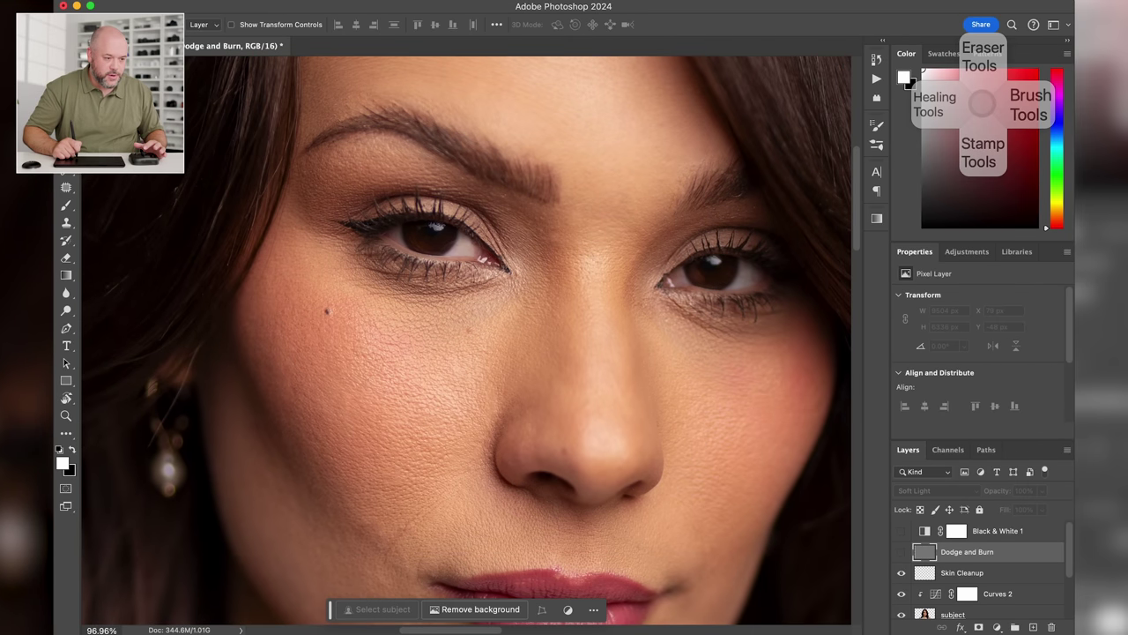
pyautogui.press('super+comma')
pyautogui.press('super+comma')
pyautogui.press('super+comma')
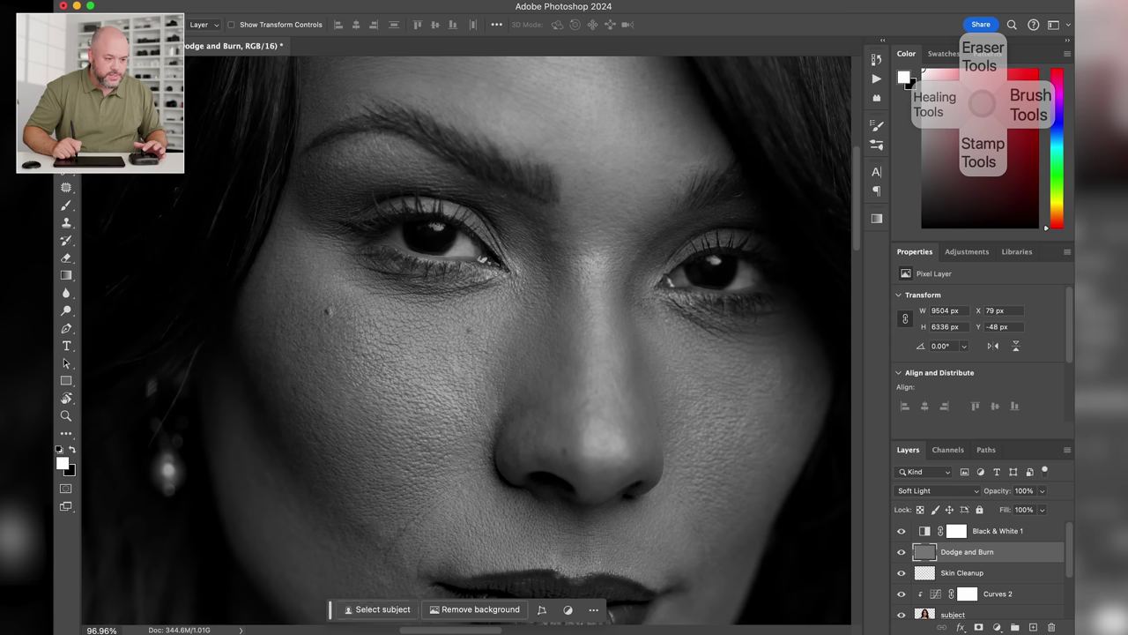
pyautogui.click(900, 531)
pyautogui.click(901, 552)
pyautogui.press('super+comma')
pyautogui.press('super+comma')
pyautogui.press('super+comma')
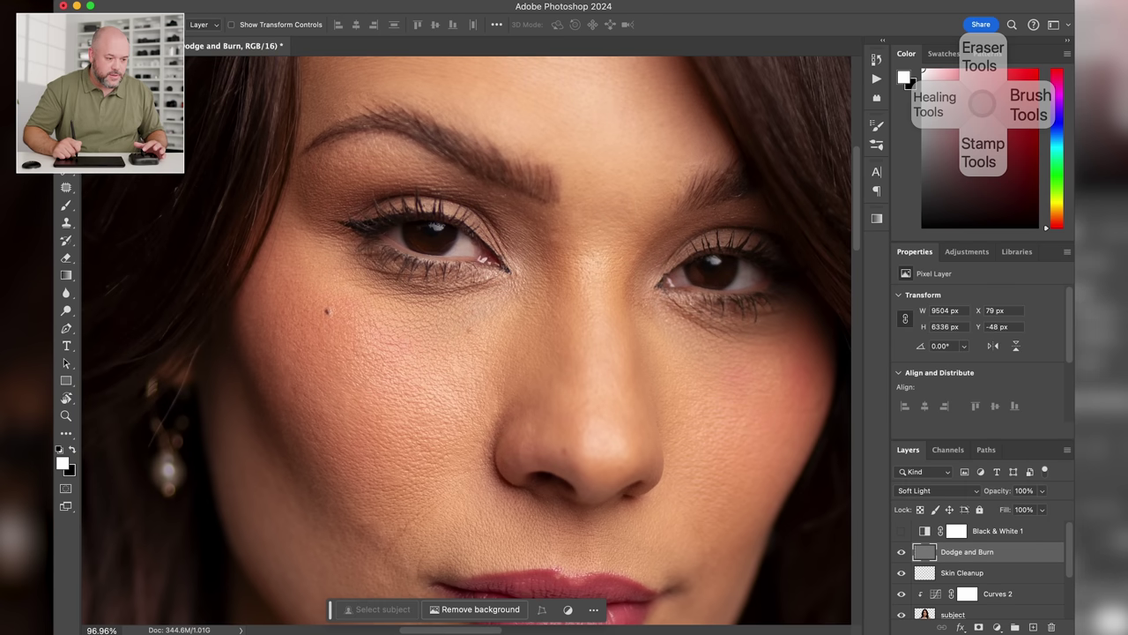
pyautogui.press('super+comma')
pyautogui.press('super+comma')
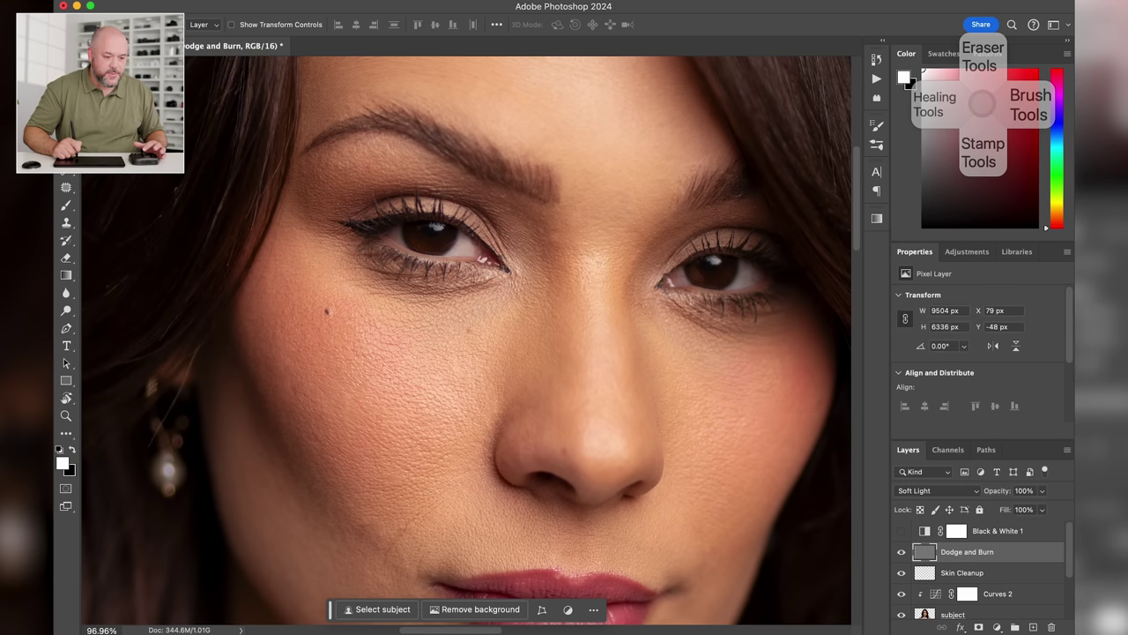
# Restore the Black & White 1 view, dodge along the bridge of the nose in white, and burn beside the inner brow in black
pyautogui.click(900, 531)
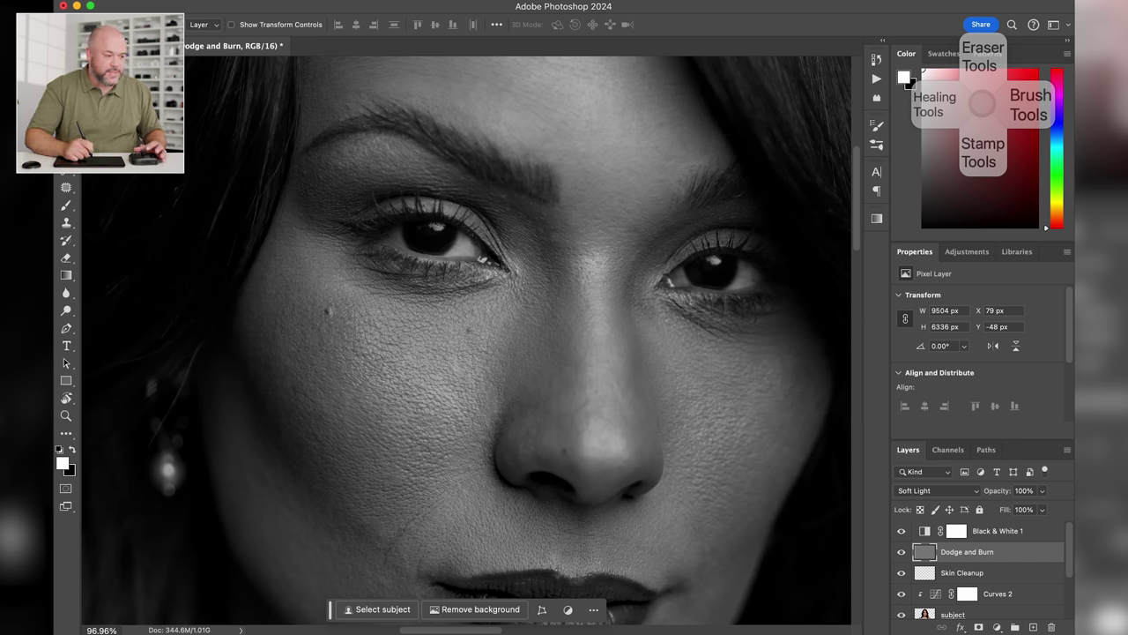
pyautogui.press('b')
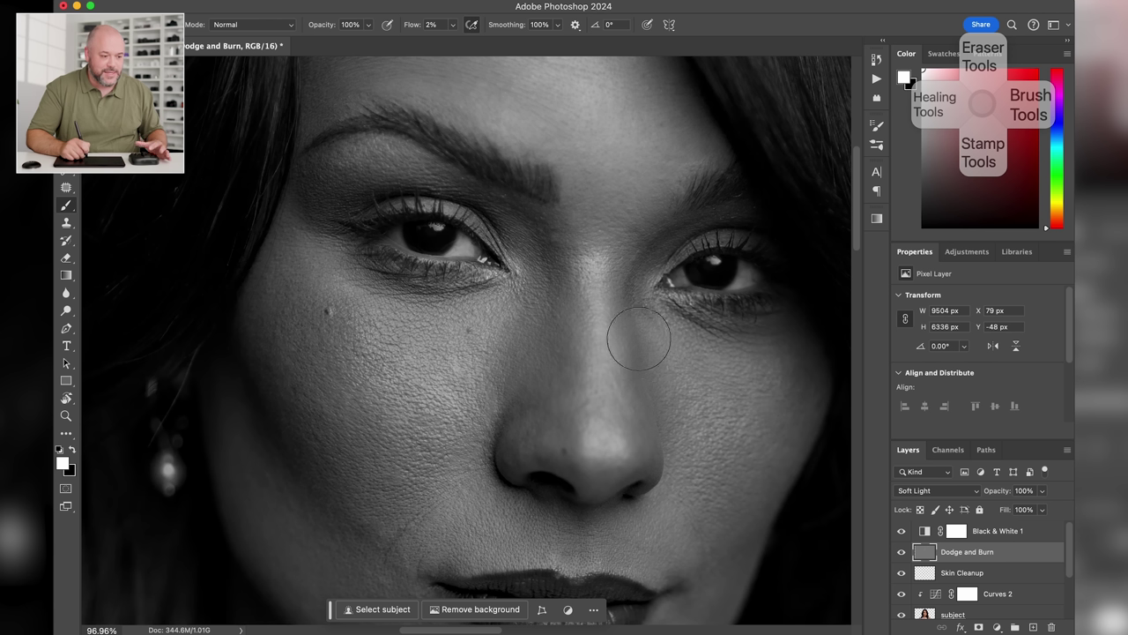
pyautogui.moveTo(607, 212)
pyautogui.mouseDown()
pyautogui.moveTo(609, 182)
pyautogui.moveTo(619, 363)
pyautogui.mouseUp()
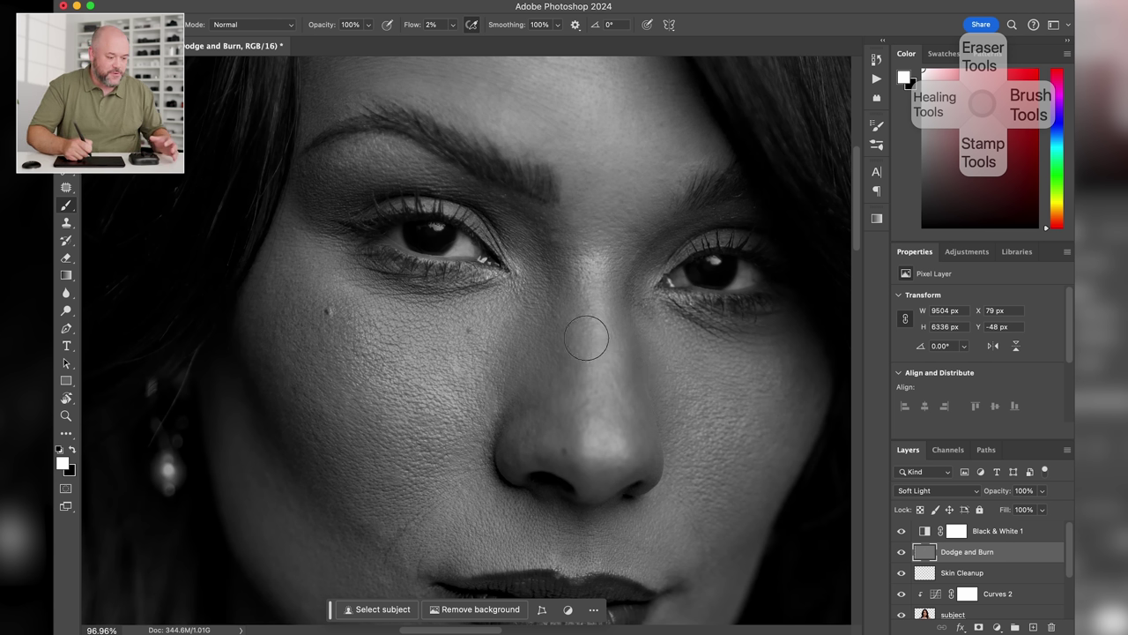
pyautogui.press('x')
pyautogui.moveTo(540, 193); pyautogui.dragTo(531, 210)
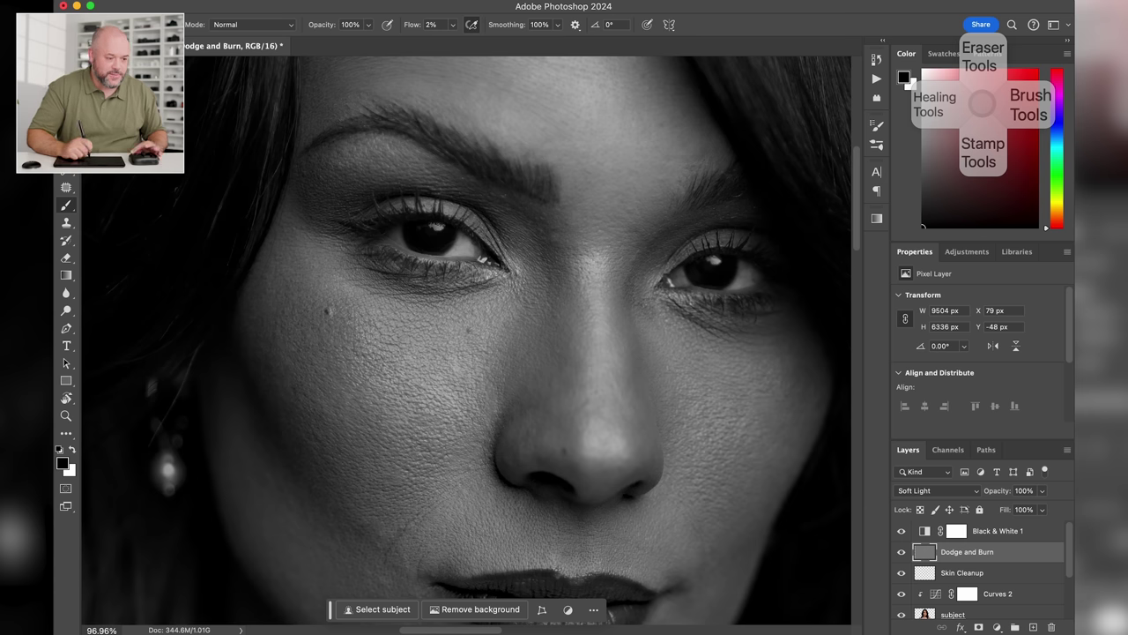
# Examine the nose, textured cheek, jawline and chin up close in grayscale for remaining uneven areas
pyautogui.scroll(-5, 536, 344)
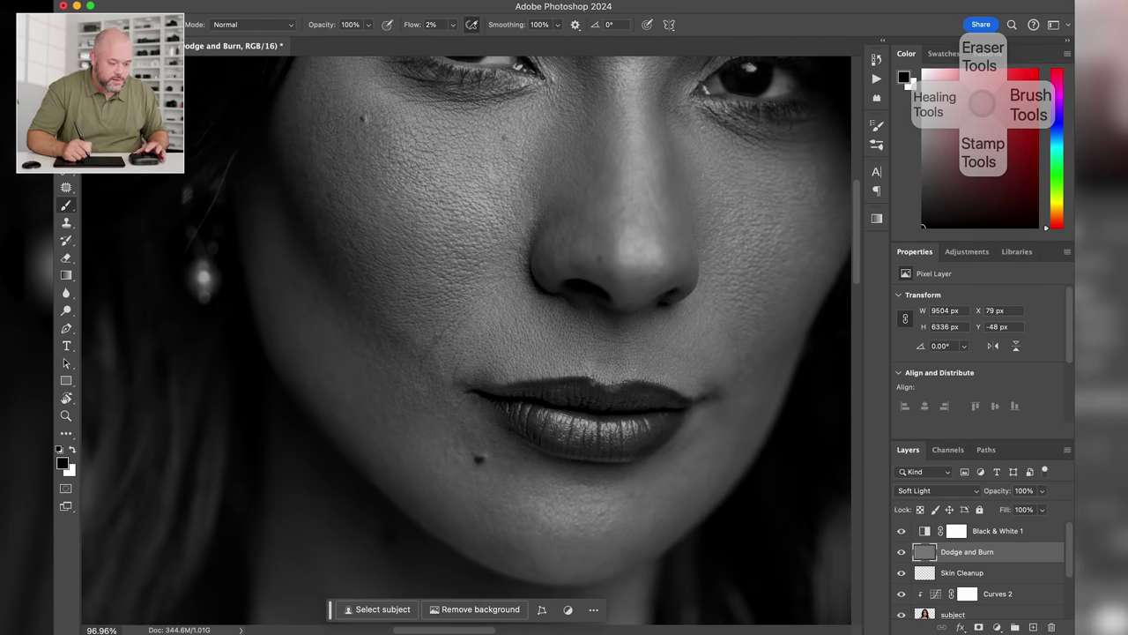
pyautogui.scroll(5, 525, 190)
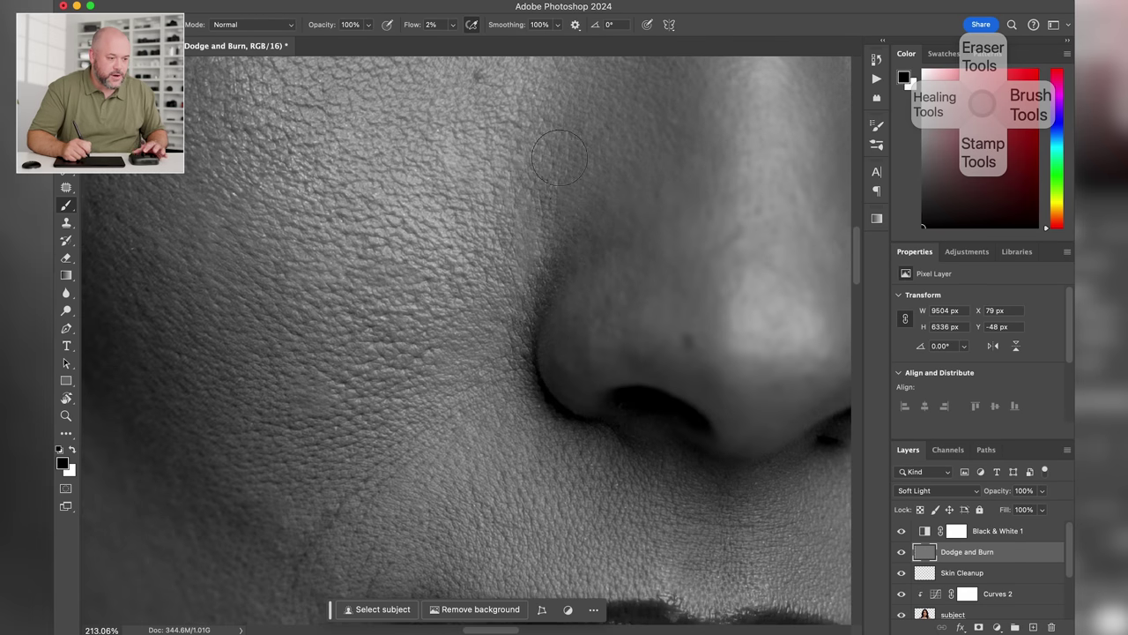
pyautogui.moveTo(585, 165); pyautogui.dragTo(652, 335)
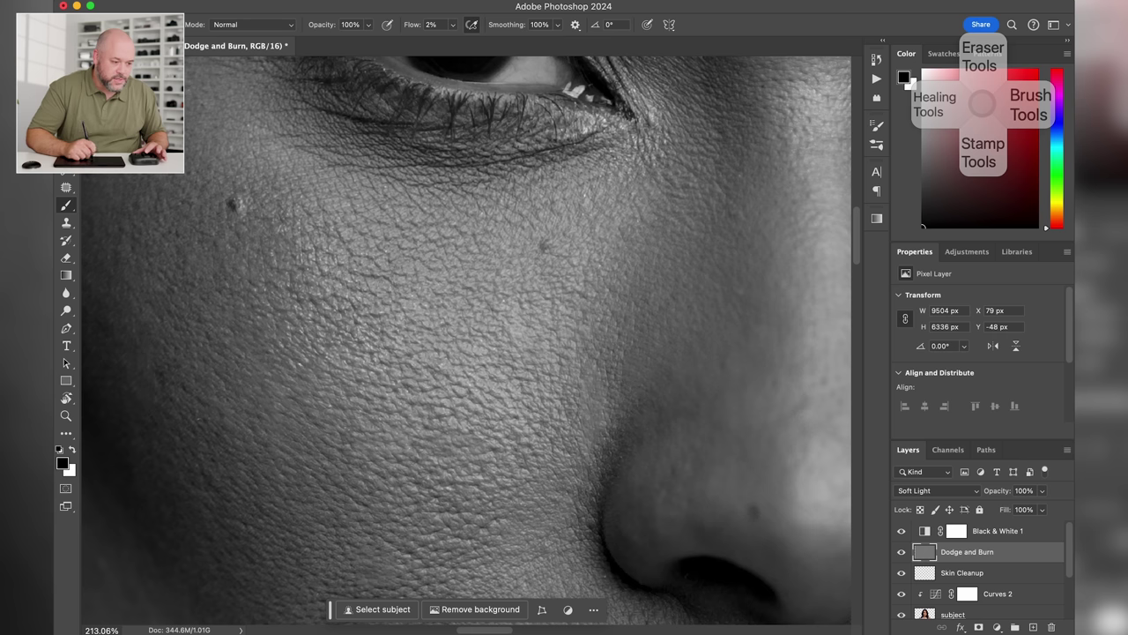
pyautogui.moveTo(443, 364); pyautogui.dragTo(615, 89)
pyautogui.moveTo(326, 475); pyautogui.dragTo(467, 533)
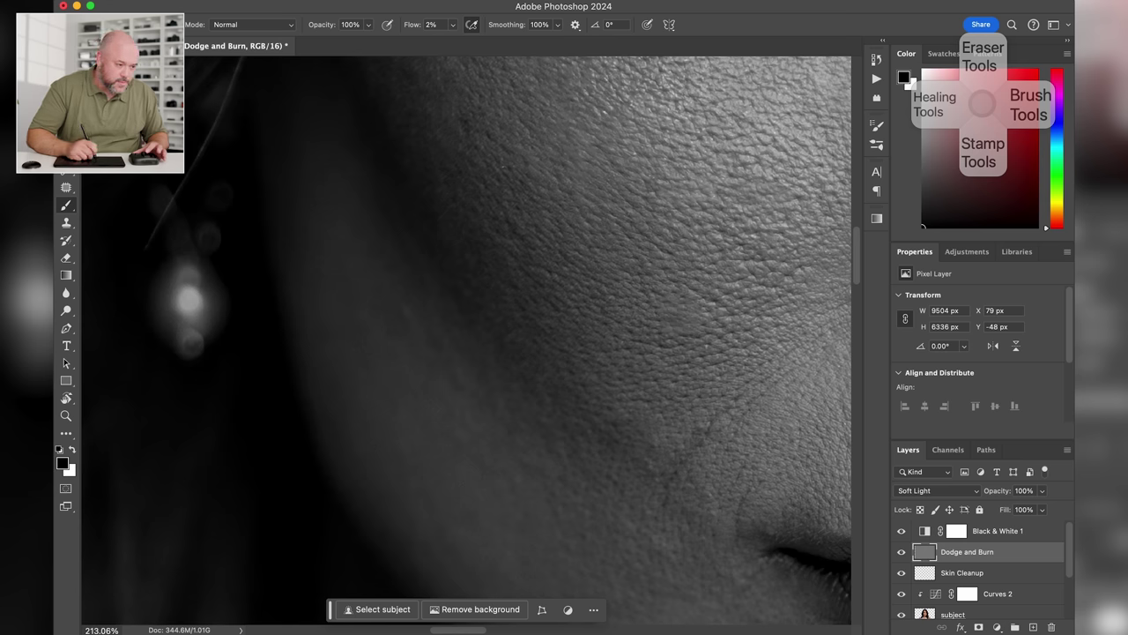
pyautogui.moveTo(655, 548); pyautogui.dragTo(606, 311)
pyautogui.moveTo(740, 462); pyautogui.dragTo(637, 348)
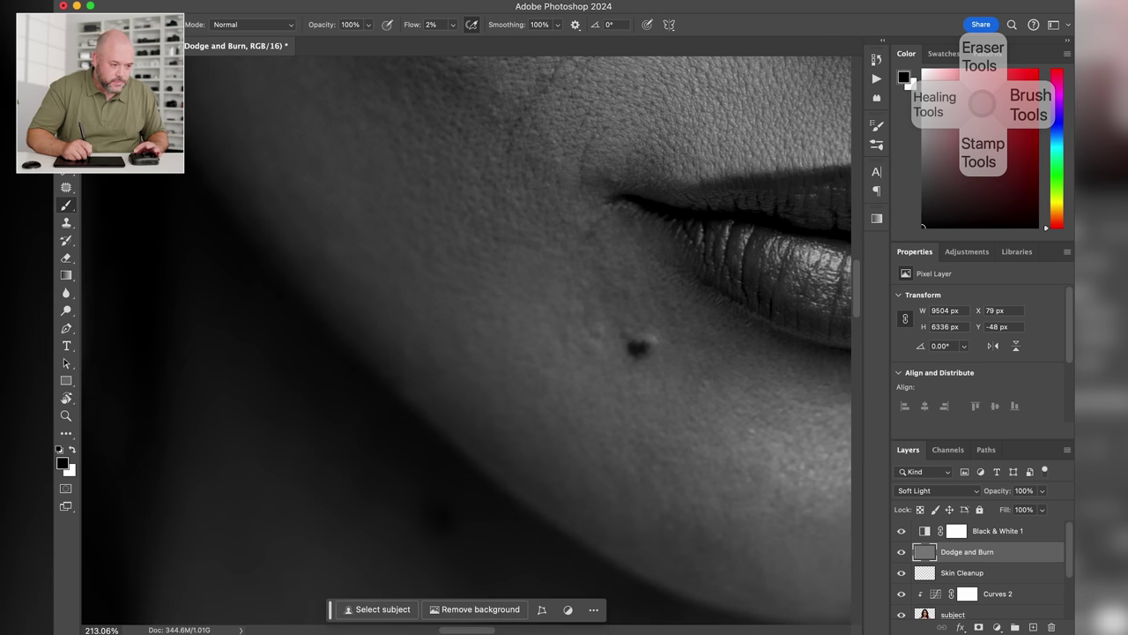
pyautogui.hscroll(4, 467, 339)
pyautogui.scroll(-3, 467, 339)
pyautogui.hscroll(3, 467, 339)
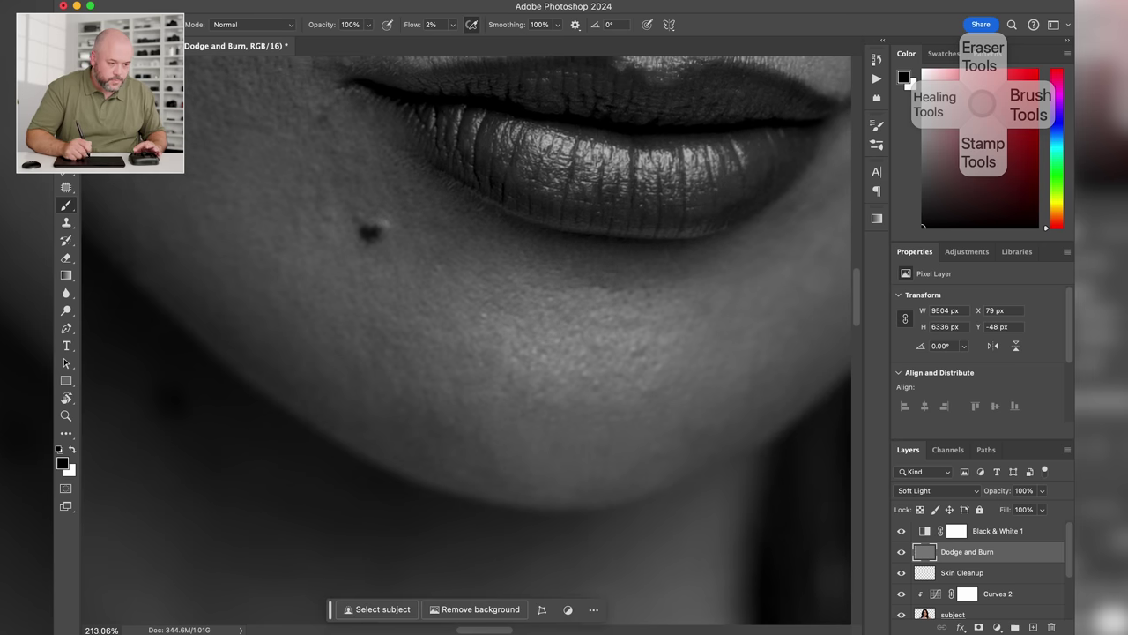
pyautogui.press('x')
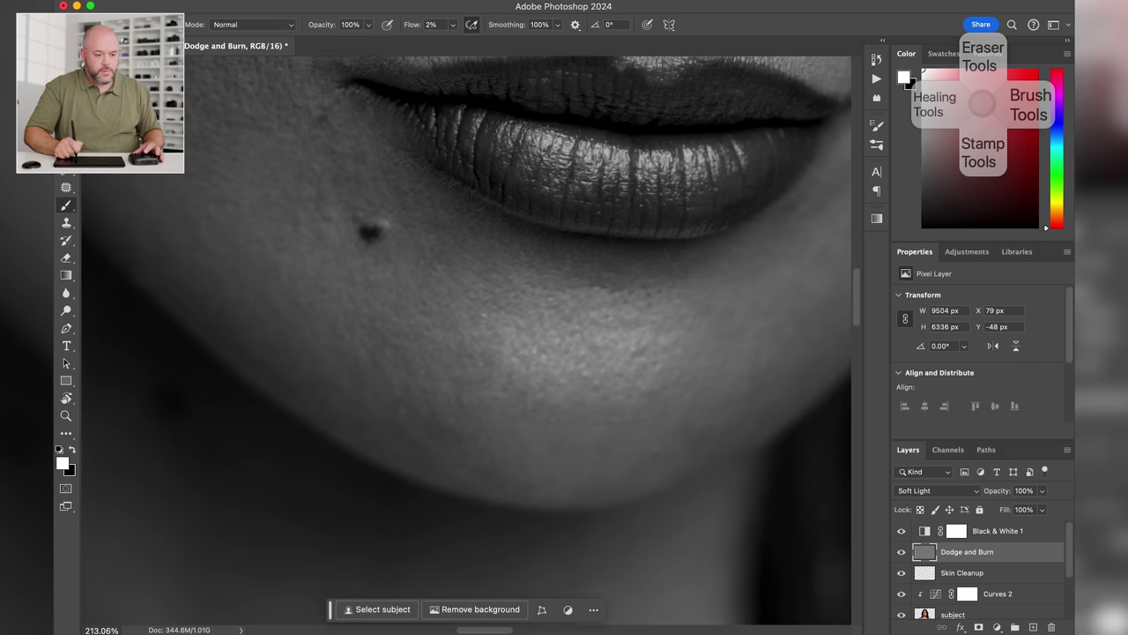
# Hide the Black & White 1 layer and review the retouched skin on the face and shoulders in color
pyautogui.click(901, 531)
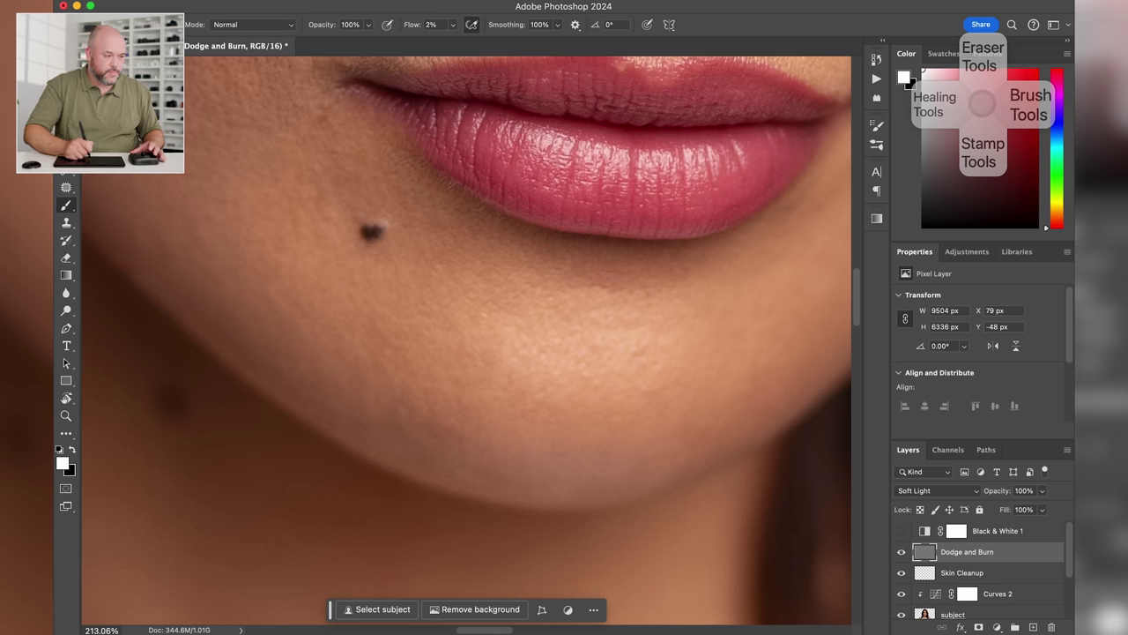
pyautogui.press('v')
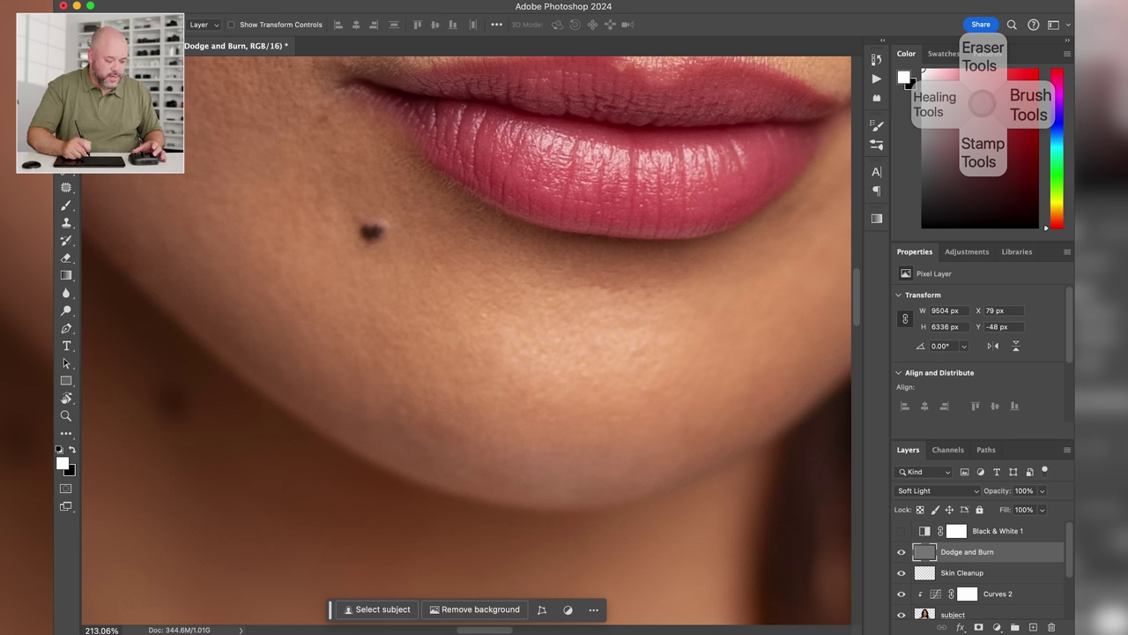
pyautogui.press('super+minus')
pyautogui.press('super+minus')
pyautogui.press('super+minus')
pyautogui.press('super+minus')
pyautogui.press('super+minus')
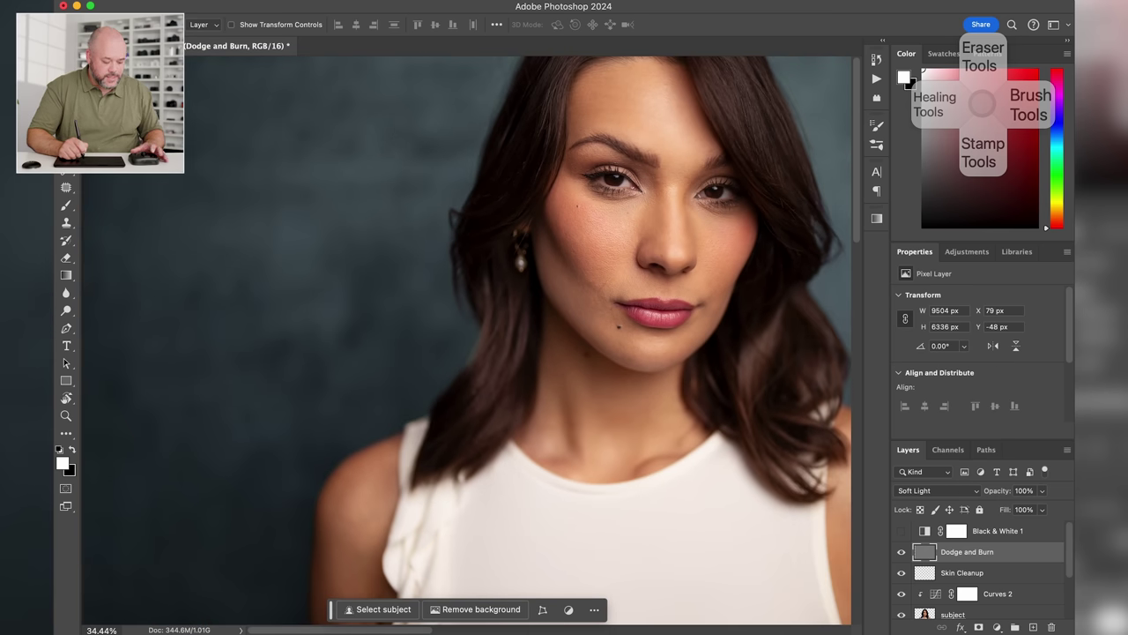
pyautogui.moveTo(659, 312); pyautogui.dragTo(567, 260)
pyautogui.hscroll(3, 466, 345)
pyautogui.scroll(5, 466, 345)
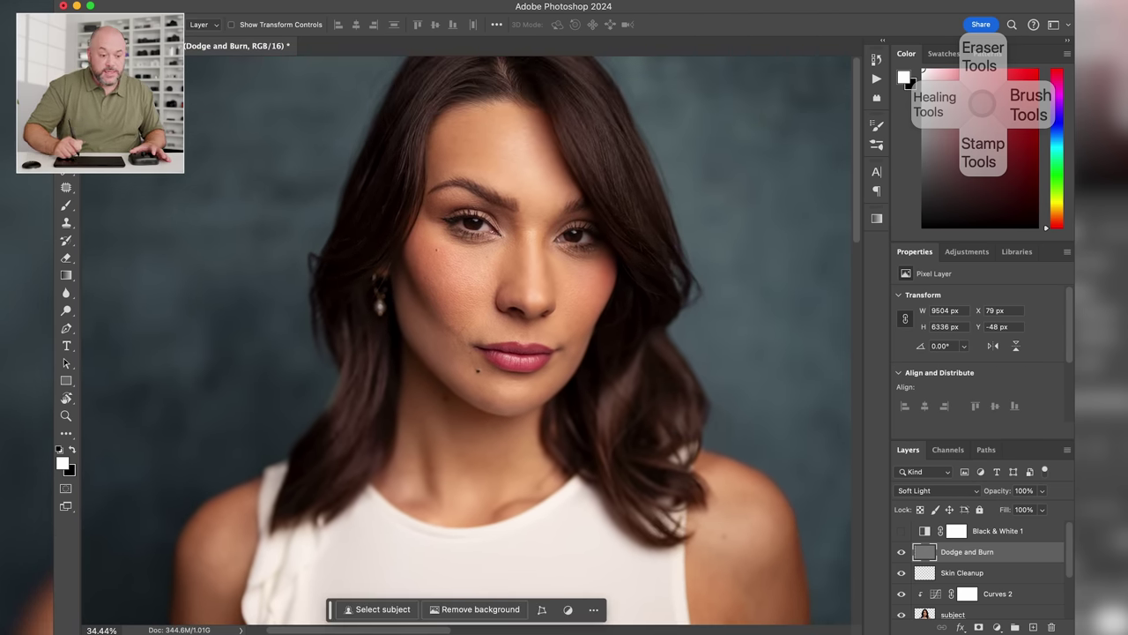
# Show the Black & White 1 layer again and dodge the wavy hair beside the cheek with the white brush at 2% flow
pyautogui.click(900, 531)
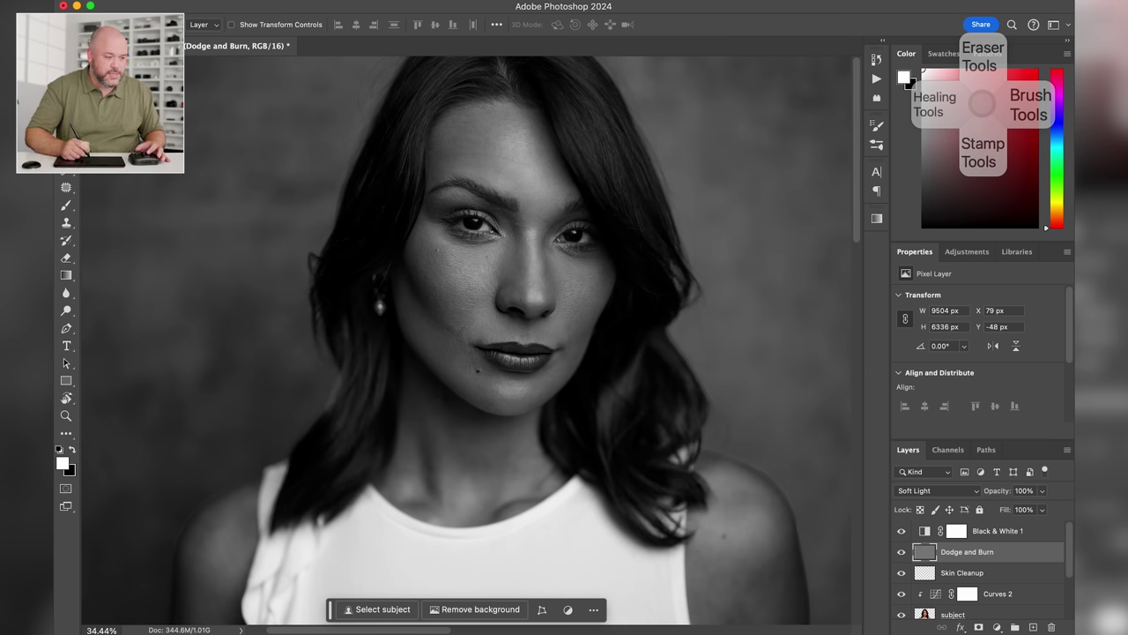
pyautogui.press('b')
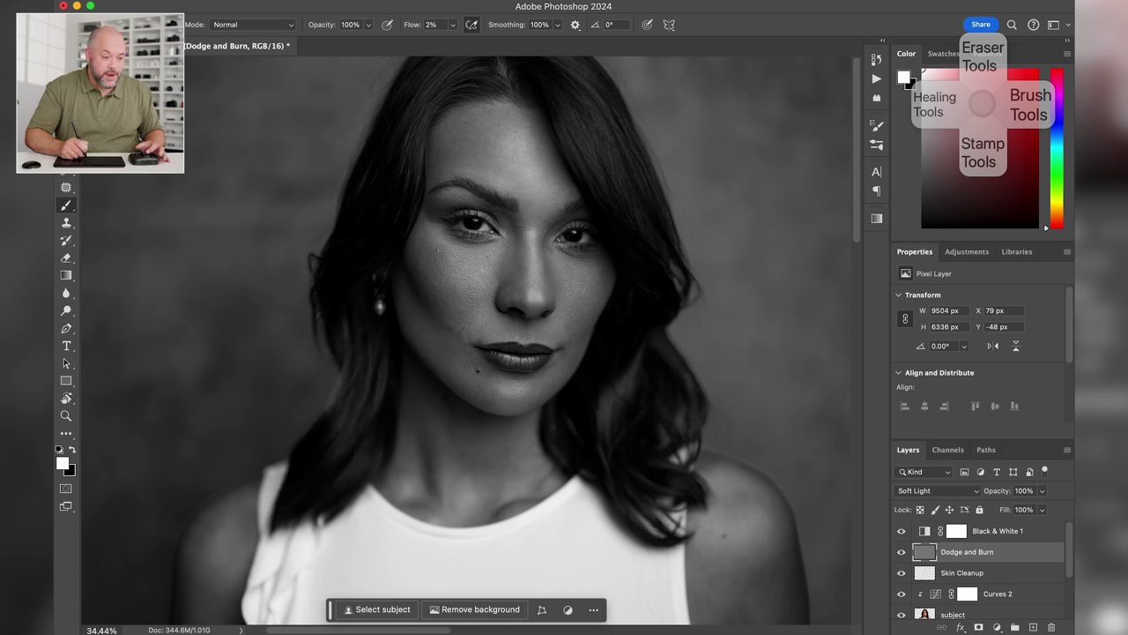
pyautogui.moveTo(638, 359)
pyautogui.mouseDown()
pyautogui.moveTo(608, 416)
pyautogui.moveTo(637, 373)
pyautogui.mouseUp()
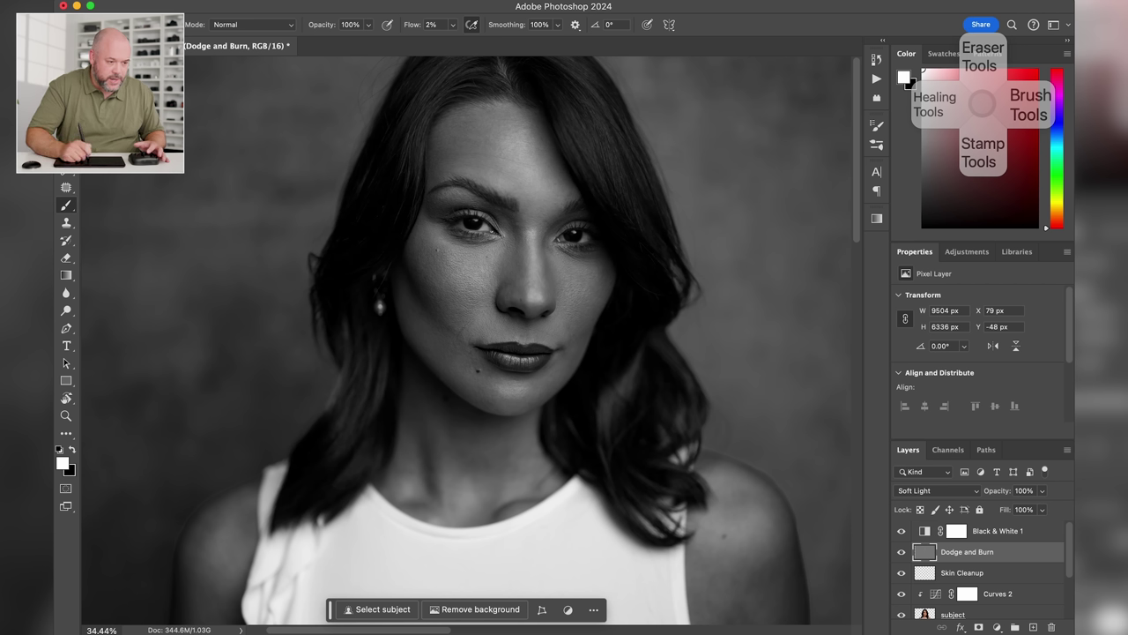
pyautogui.moveTo(466, 264); pyautogui.dragTo(526, 442)
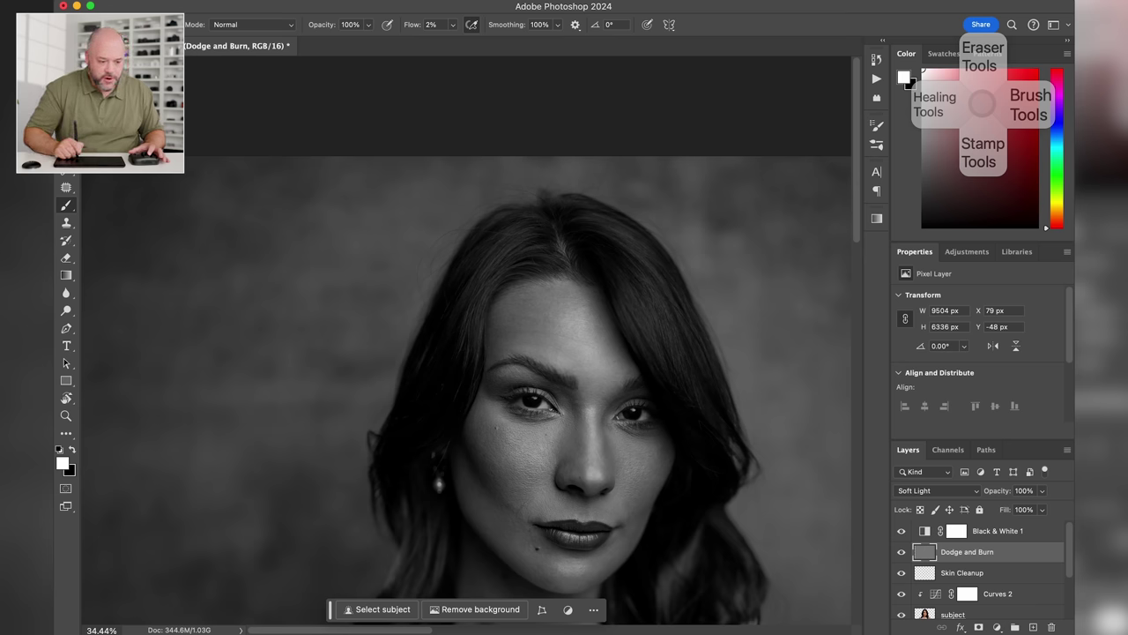
# Hide the Black & White 1 layer and compare the color portrait with and without the Dodge and Burn layer
pyautogui.click(901, 530)
pyautogui.click(901, 552)
pyautogui.click(900, 552)
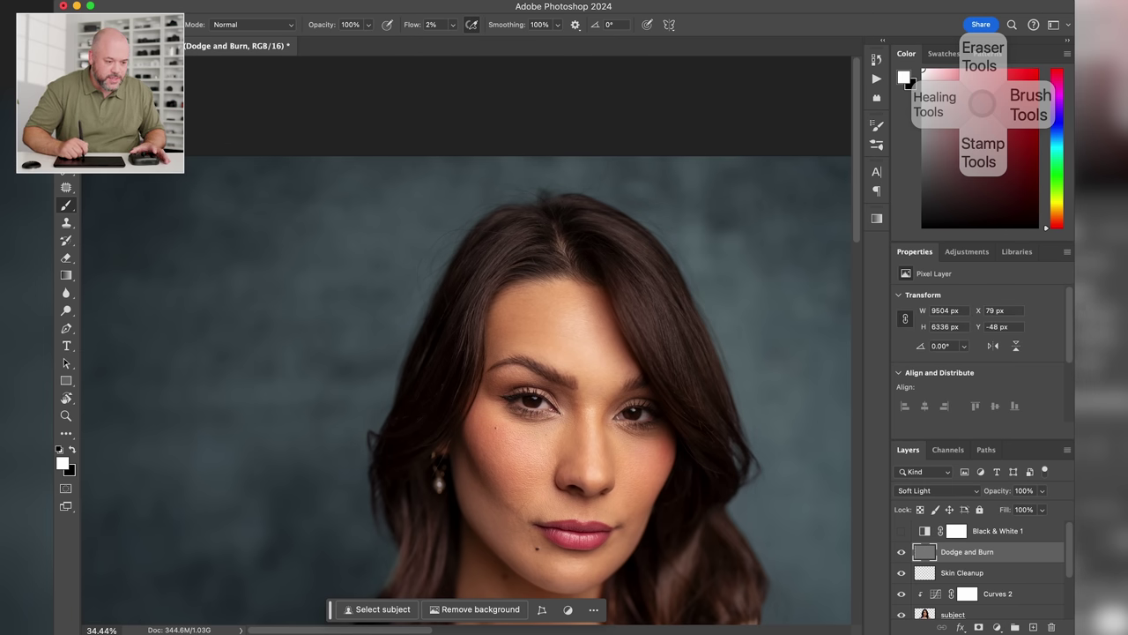
pyautogui.scroll(-4, 466, 344)
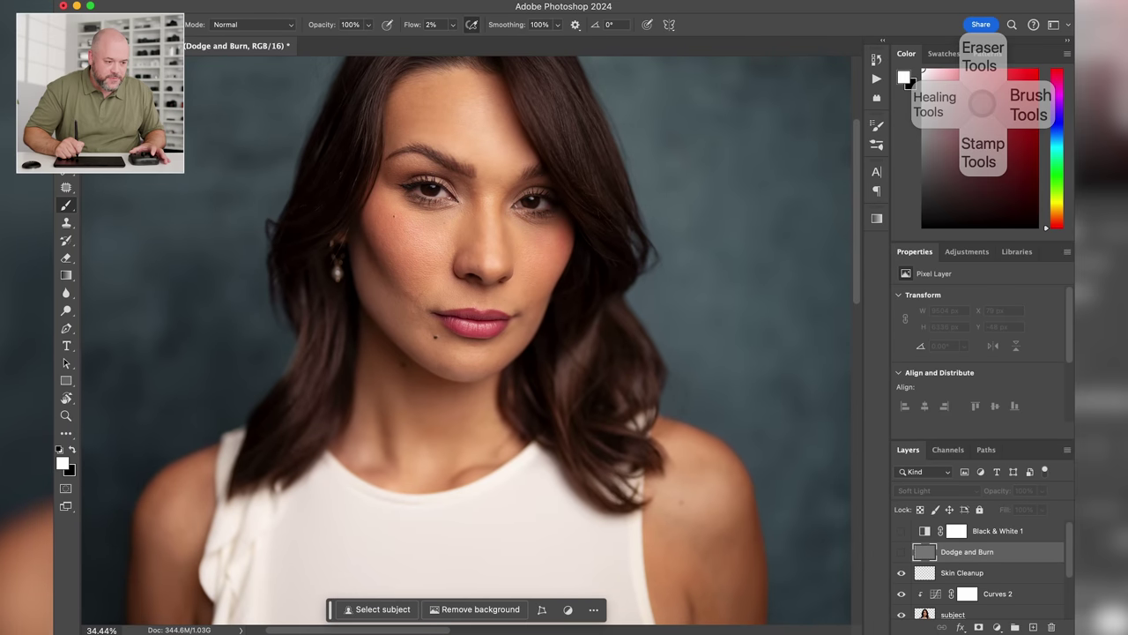
# Examine the face, hair, shoulders and top in grayscale with Black & White 1 shown, and return to the color view
pyautogui.click(901, 531)
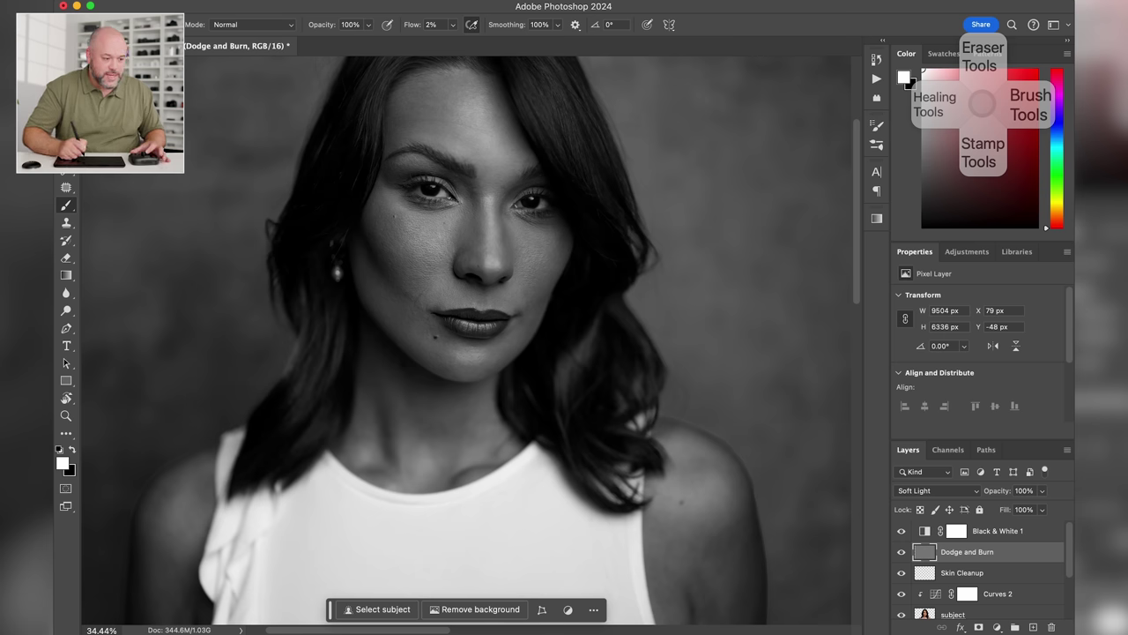
pyautogui.scroll(-5, 466, 339)
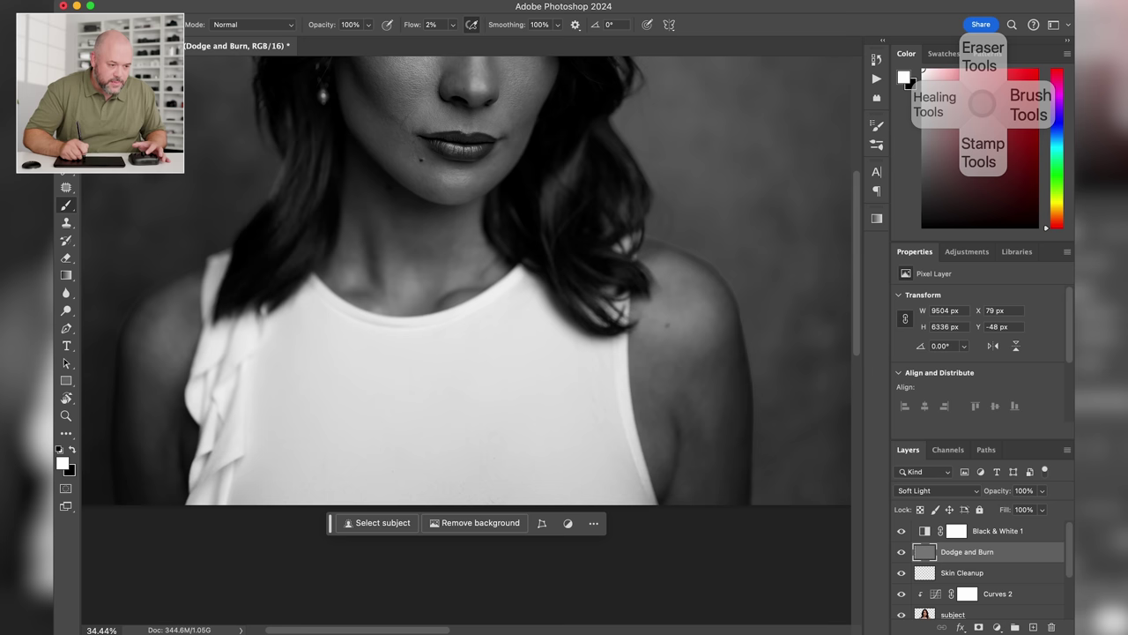
pyautogui.hscroll(-5, 466, 280)
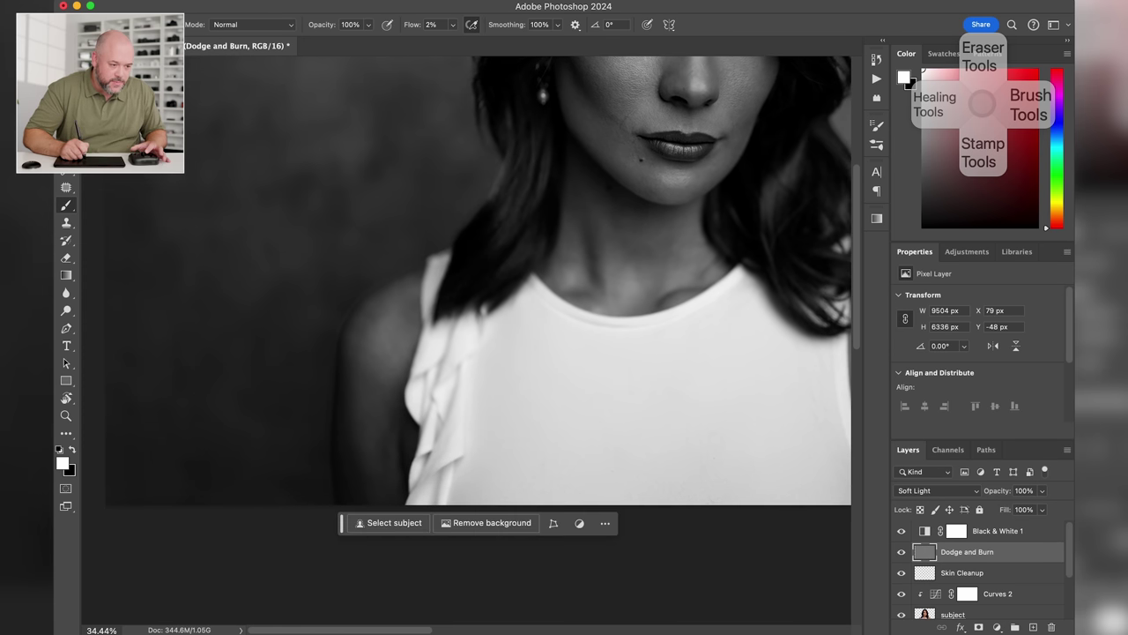
pyautogui.scroll(6, 476, 335)
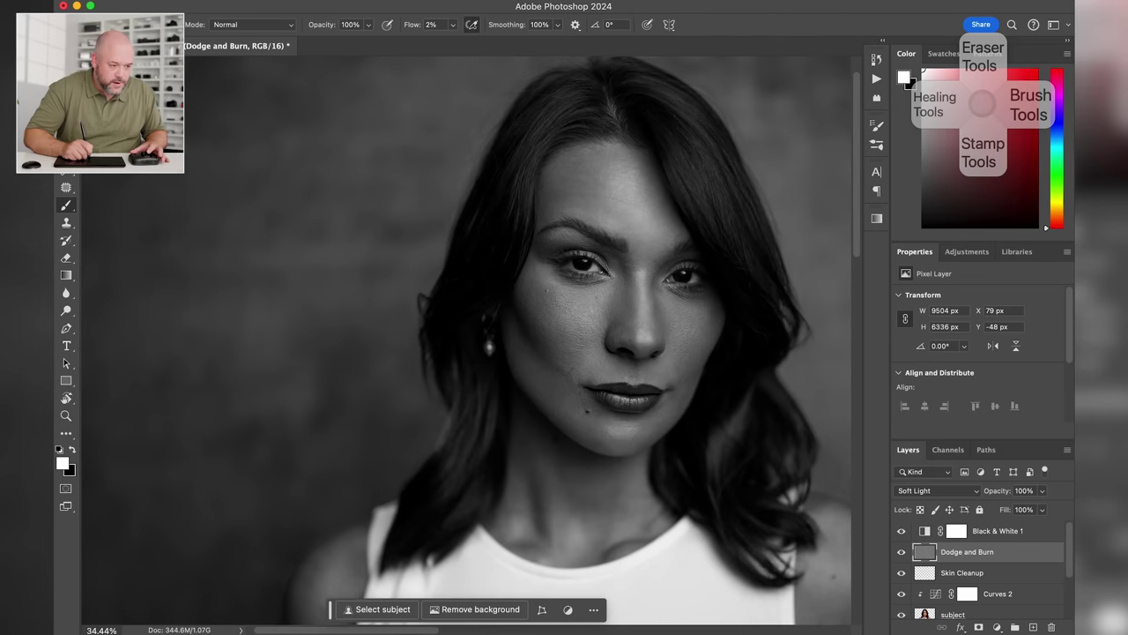
pyautogui.click(901, 531)
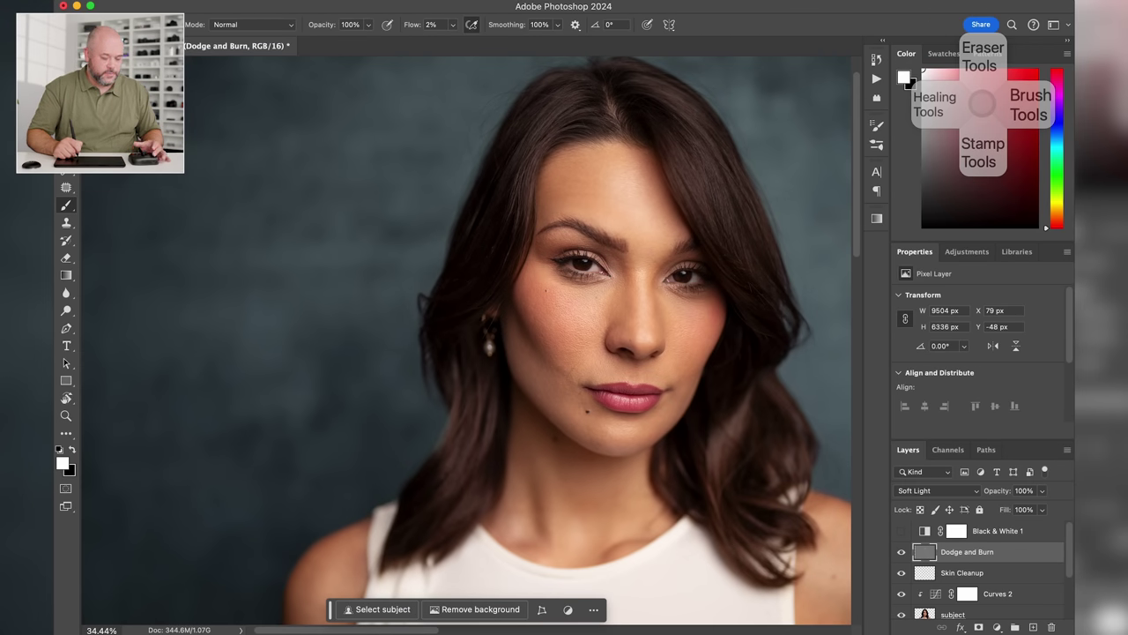
# Restore the Black & White 1 layer's Reds value to 40 and set its blend mode to Soft Light
pyautogui.press('v')
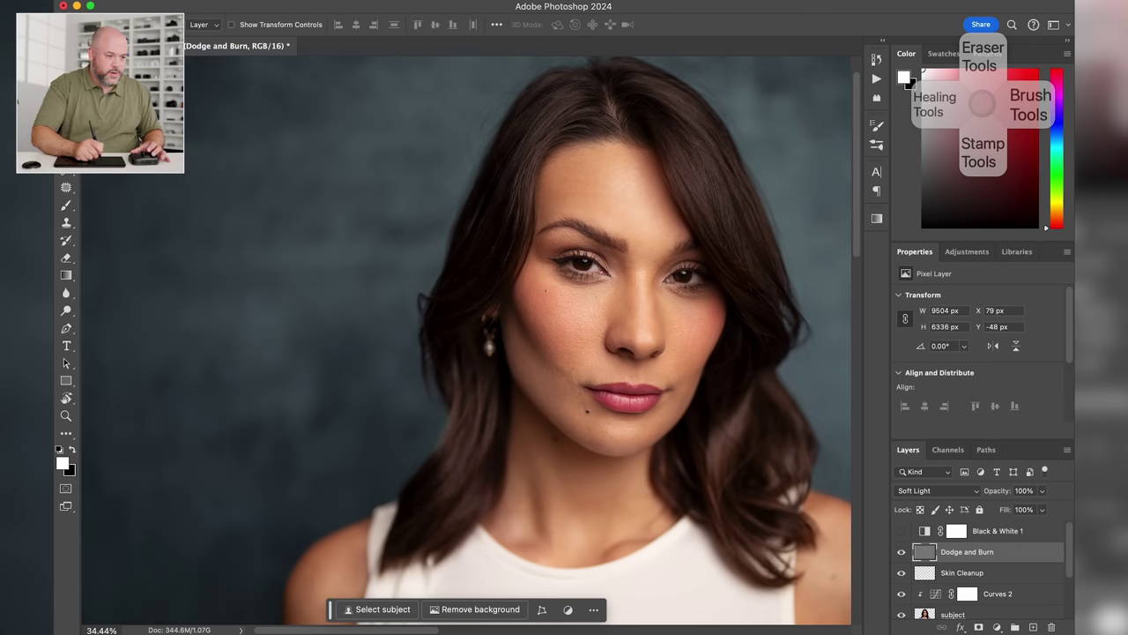
pyautogui.press('super+0')
pyautogui.moveTo(574, 355); pyautogui.dragTo(427, 336)
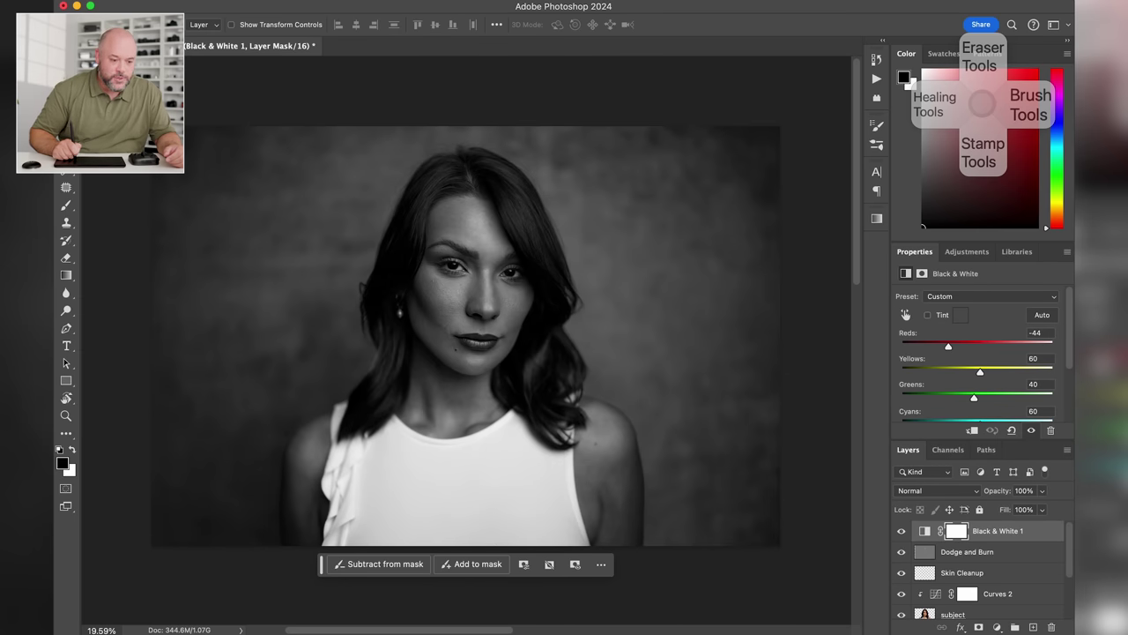
pyautogui.press('super+z')
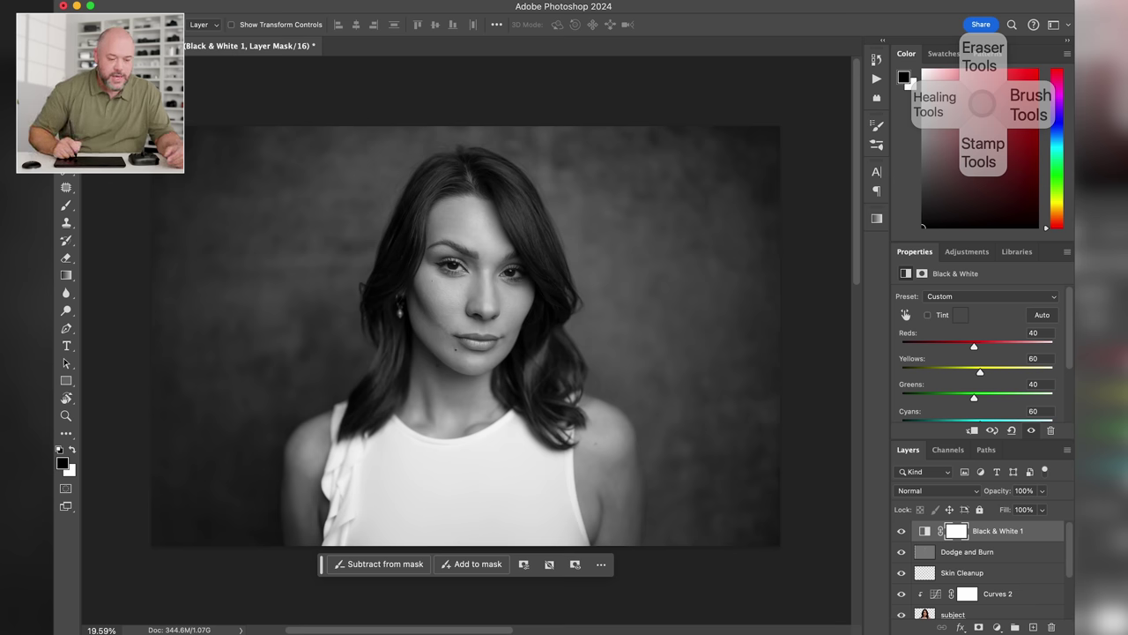
pyautogui.click(938, 490)
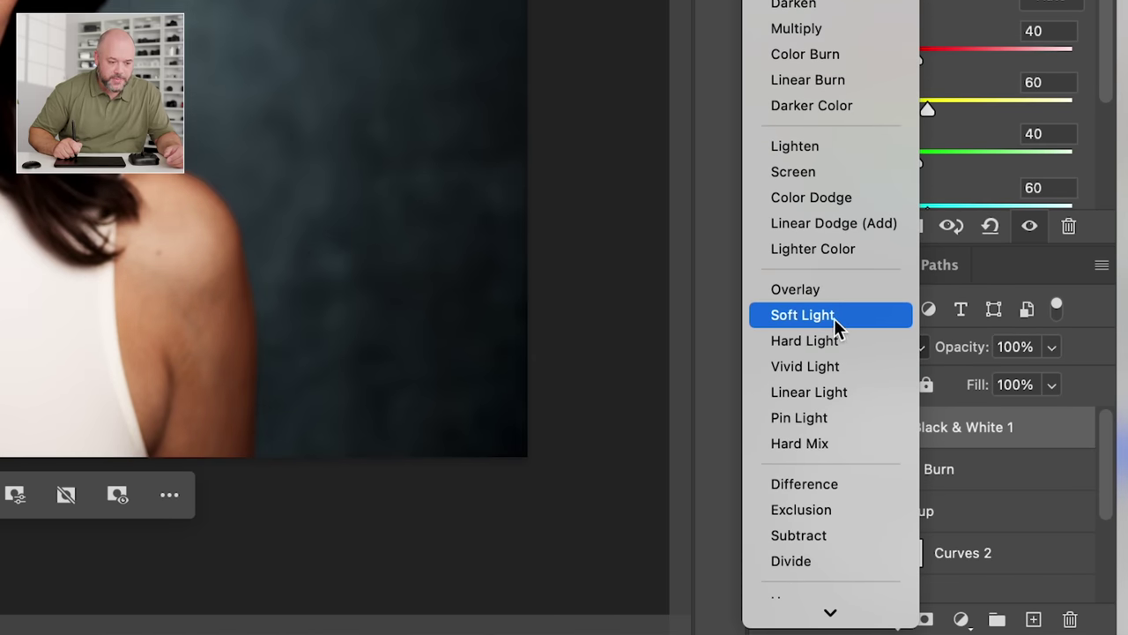
pyautogui.click(834, 318)
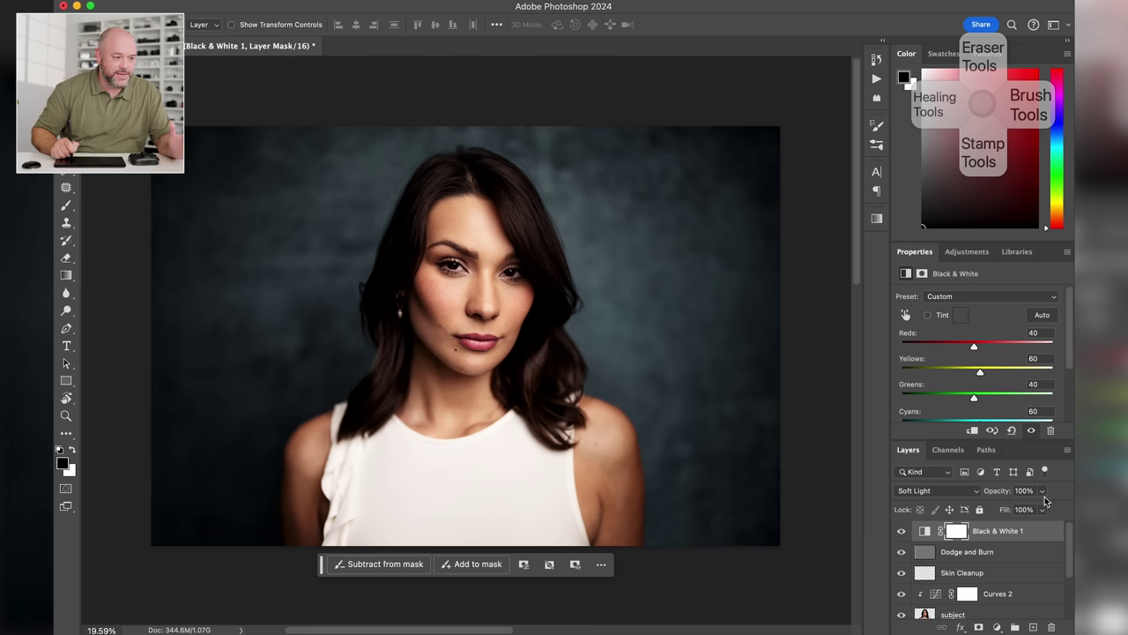
# Compare the whole portrait with and without the Soft Light Black & White 1 layer at full opacity
pyautogui.click(901, 531)
pyautogui.click(900, 532)
pyautogui.click(902, 533)
pyautogui.click(902, 533)
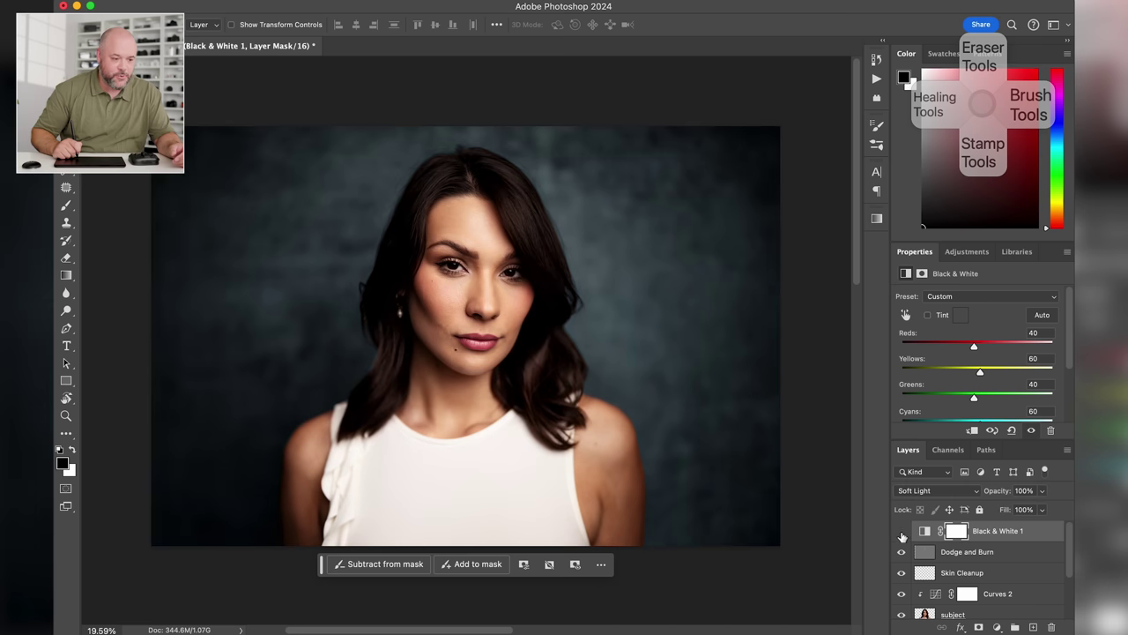
pyautogui.click(902, 532)
pyautogui.click(901, 533)
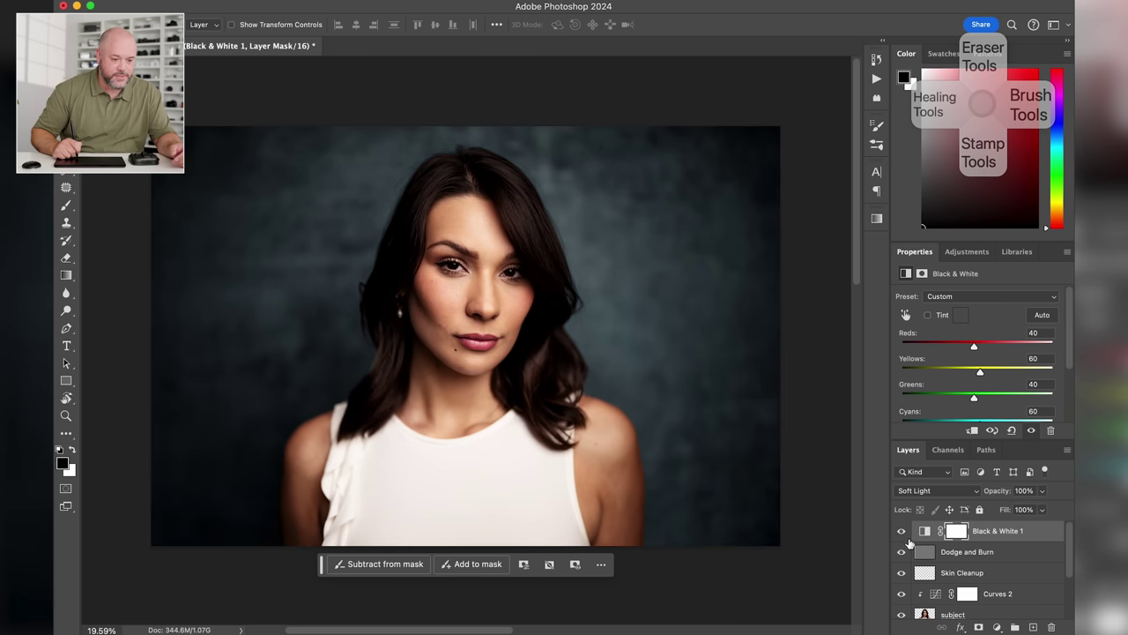
# Lower the Black & White 1 layer's opacity to 28%, judging the contrast with the layer on and off
pyautogui.click(1042, 491)
pyautogui.moveTo(1041, 509); pyautogui.dragTo(995, 509)
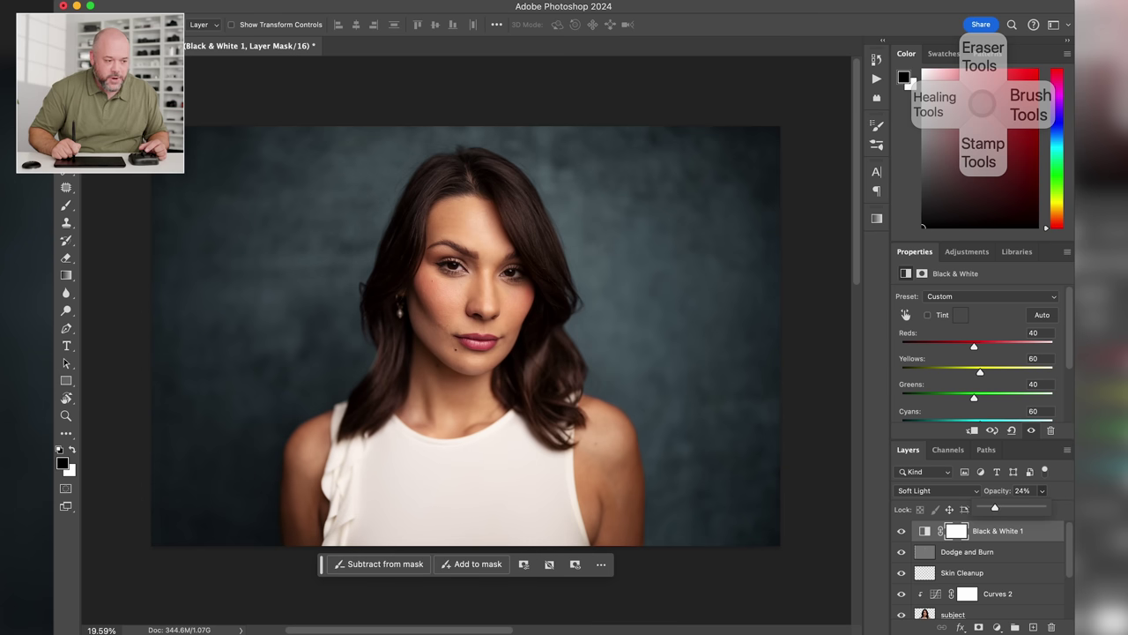
pyautogui.click(901, 533)
pyautogui.click(902, 534)
pyautogui.click(903, 534)
pyautogui.click(903, 535)
pyautogui.click(903, 534)
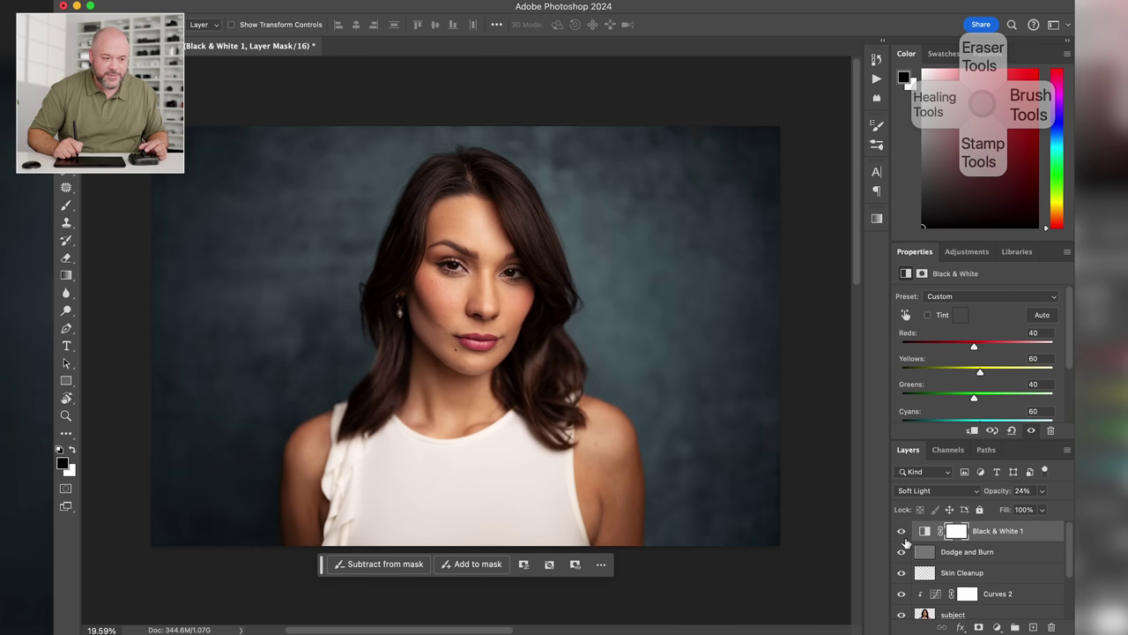
pyautogui.click(902, 536)
pyautogui.click(1042, 491)
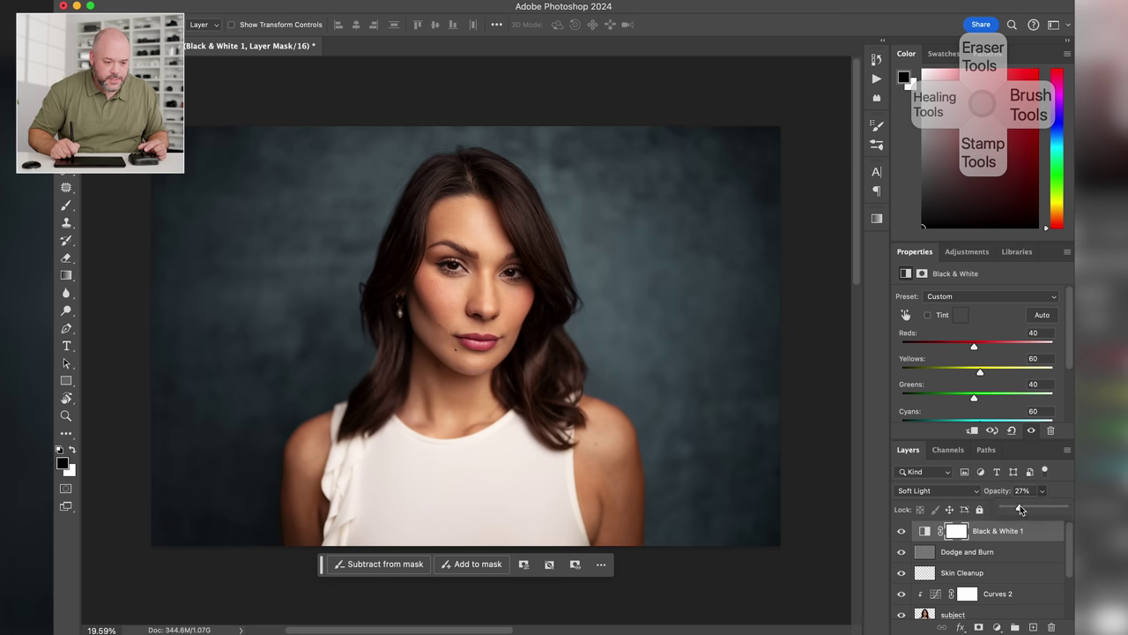
pyautogui.moveTo(1021, 508); pyautogui.dragTo(1023, 508)
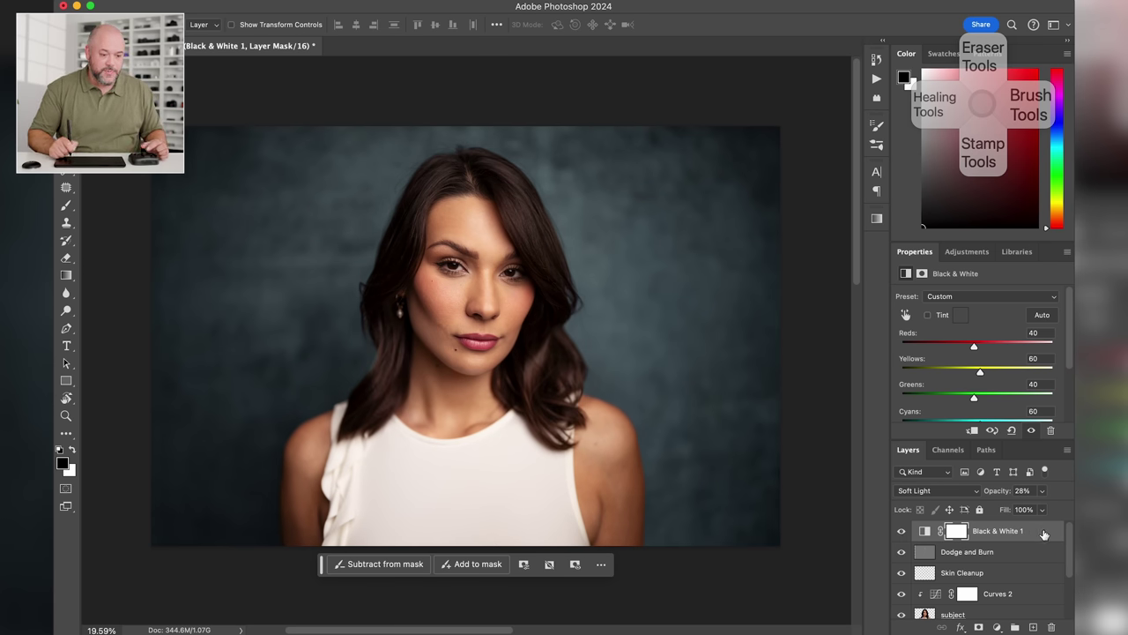
# Compare the full retouched portrait with the original by isolating the locked Background layer and restoring all layers
pyautogui.moveTo(1069, 534); pyautogui.dragTo(1071, 604)
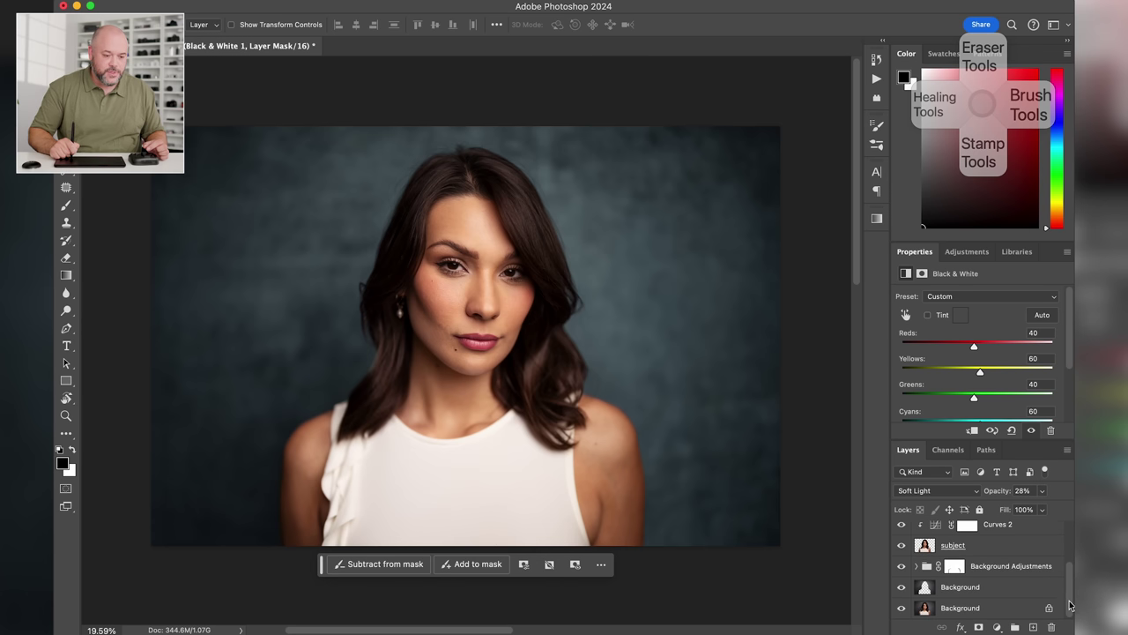
pyautogui.keyDown('alt'); pyautogui.click(902, 608); pyautogui.keyUp('alt')
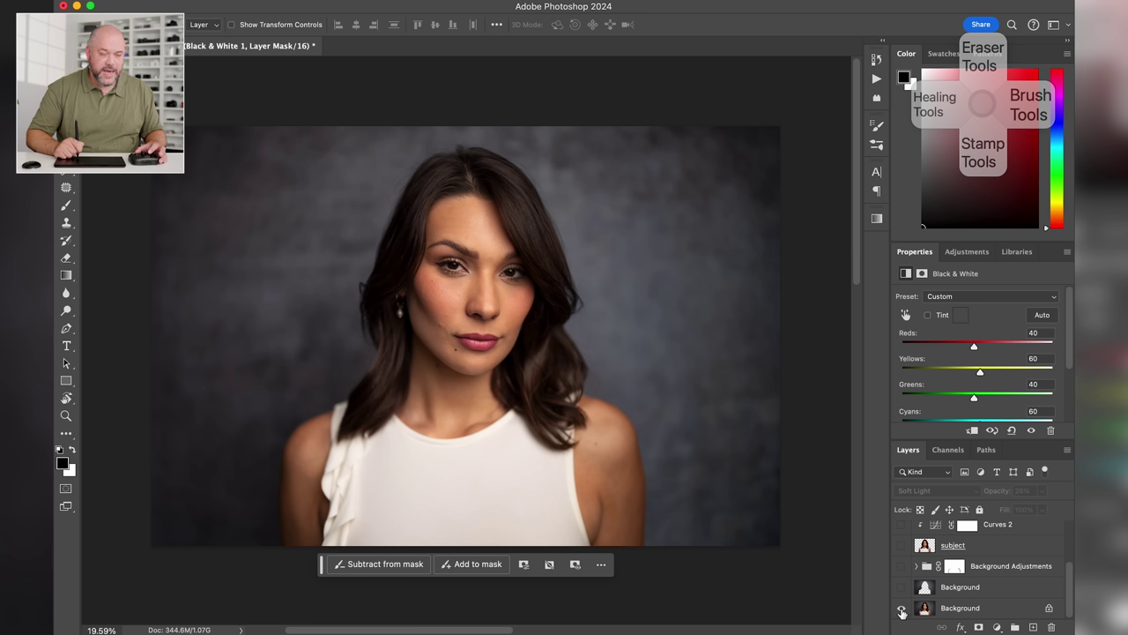
pyautogui.keyDown('alt'); pyautogui.click(902, 608); pyautogui.keyUp('alt')
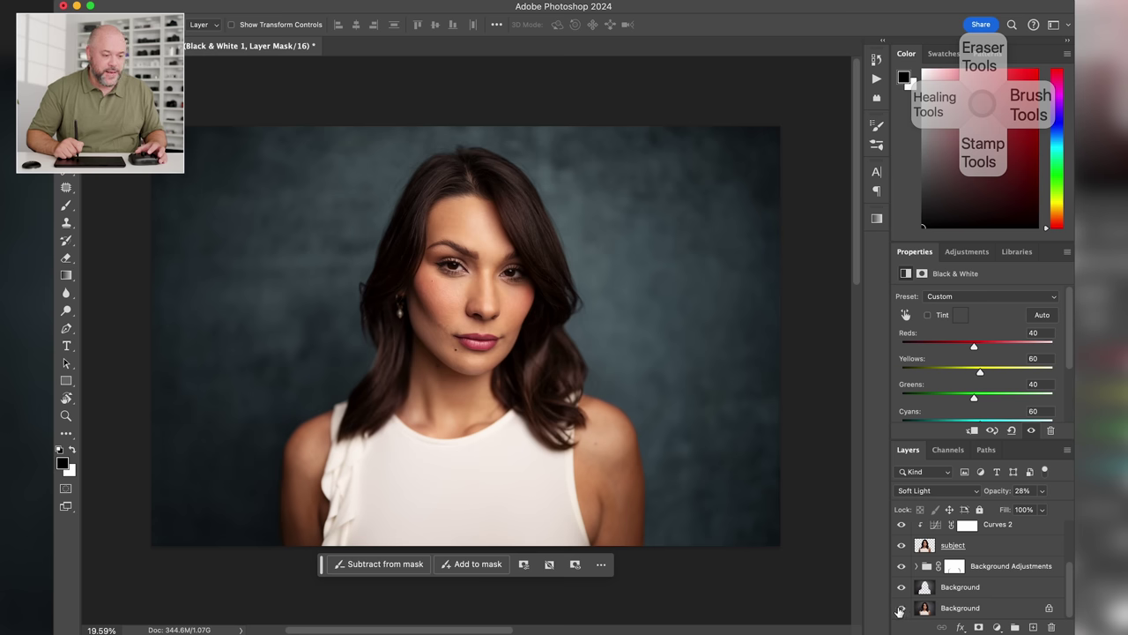
pyautogui.keyDown('alt'); pyautogui.click(902, 608); pyautogui.keyUp('alt')
pyautogui.keyDown('alt'); pyautogui.click(901, 608); pyautogui.keyUp('alt')
pyautogui.moveTo(1070, 577); pyautogui.dragTo(1069, 536)
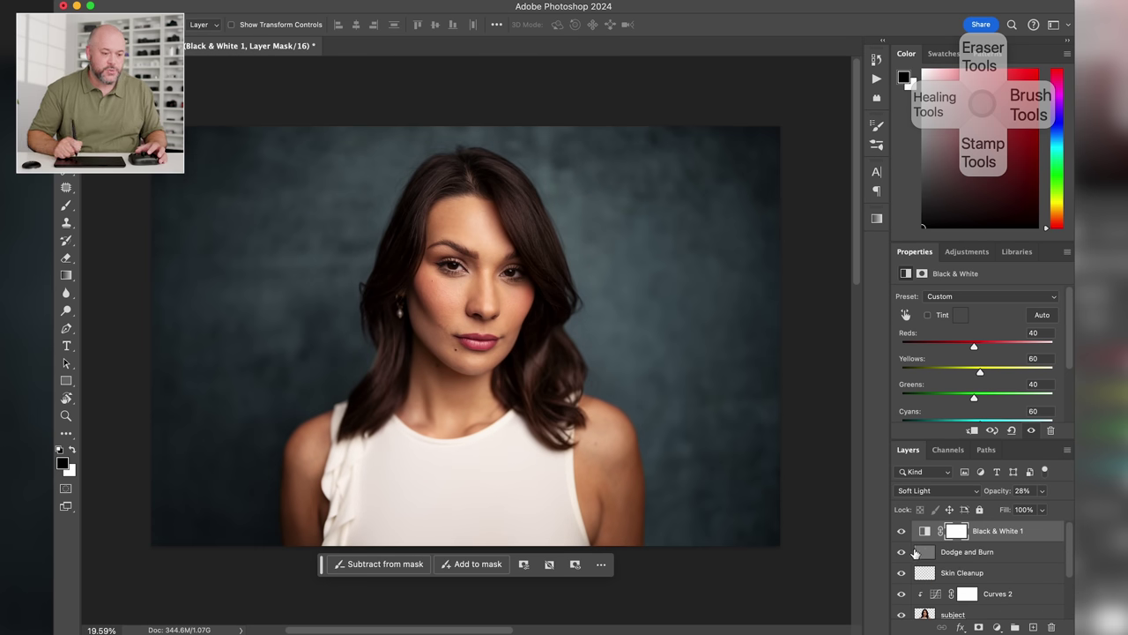
# Compare the face up close before and after retouching by toggling between the locked Background layer alone and all layers
pyautogui.scroll(2, 580, 335)
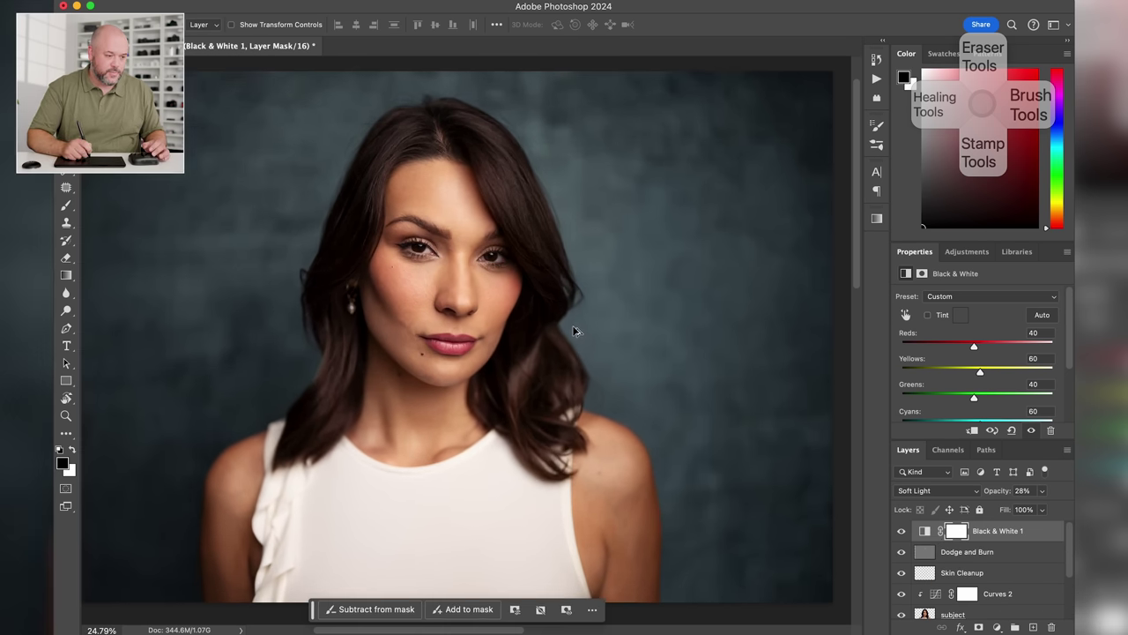
pyautogui.scroll(3, 575, 331)
pyautogui.scroll(-3, 1061, 602)
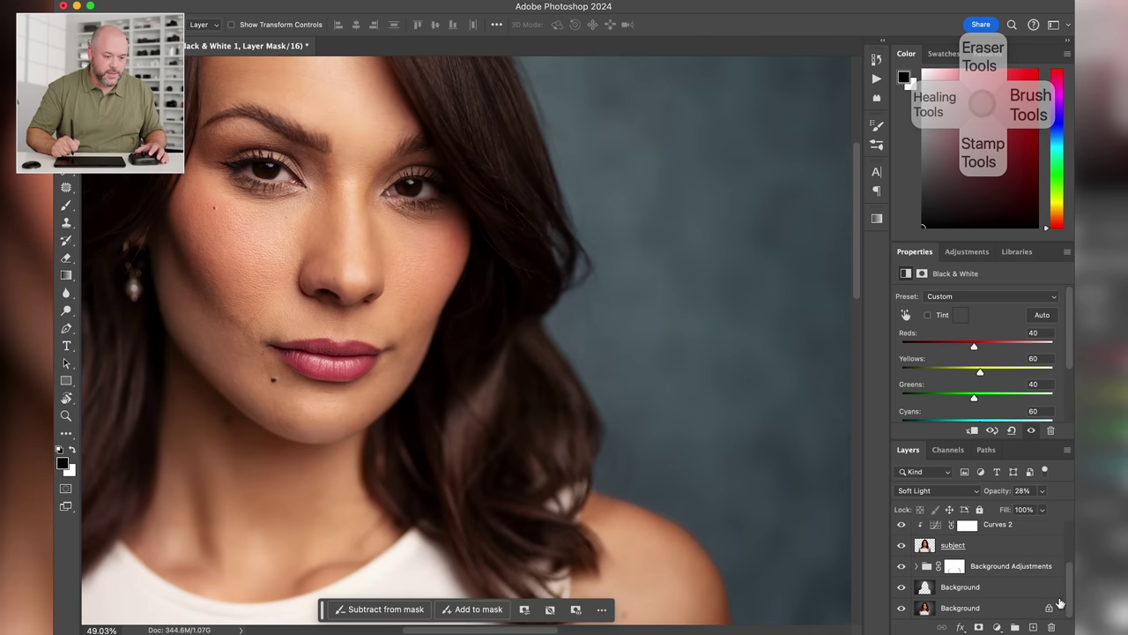
pyautogui.keyDown('alt'); pyautogui.click(901, 607); pyautogui.keyUp('alt')
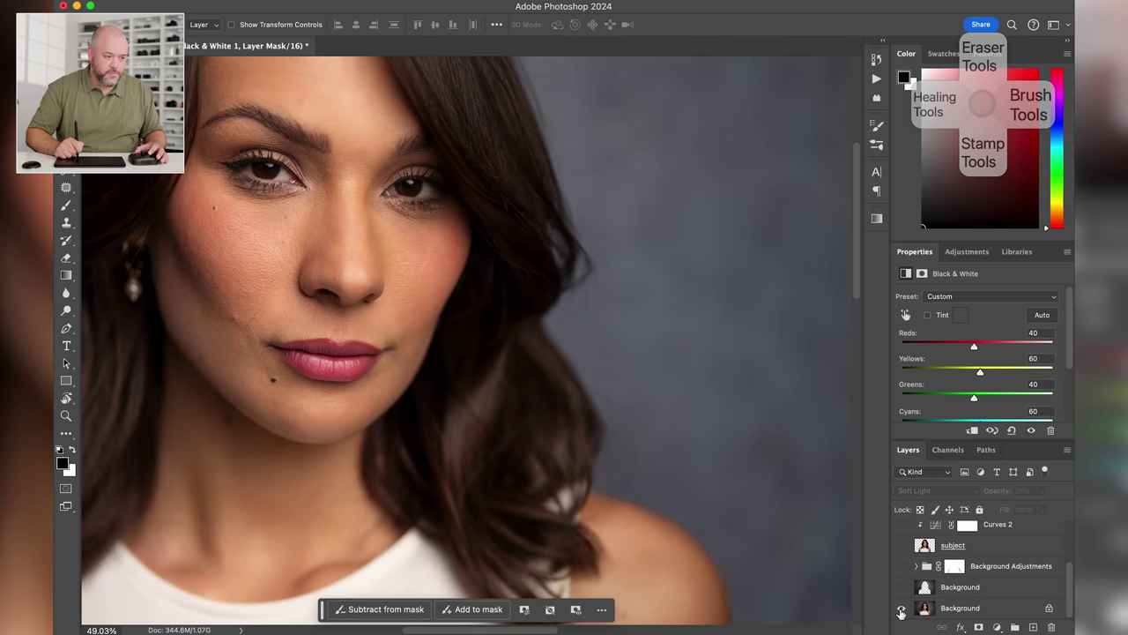
pyautogui.keyDown('alt'); pyautogui.click(900, 608); pyautogui.keyUp('alt')
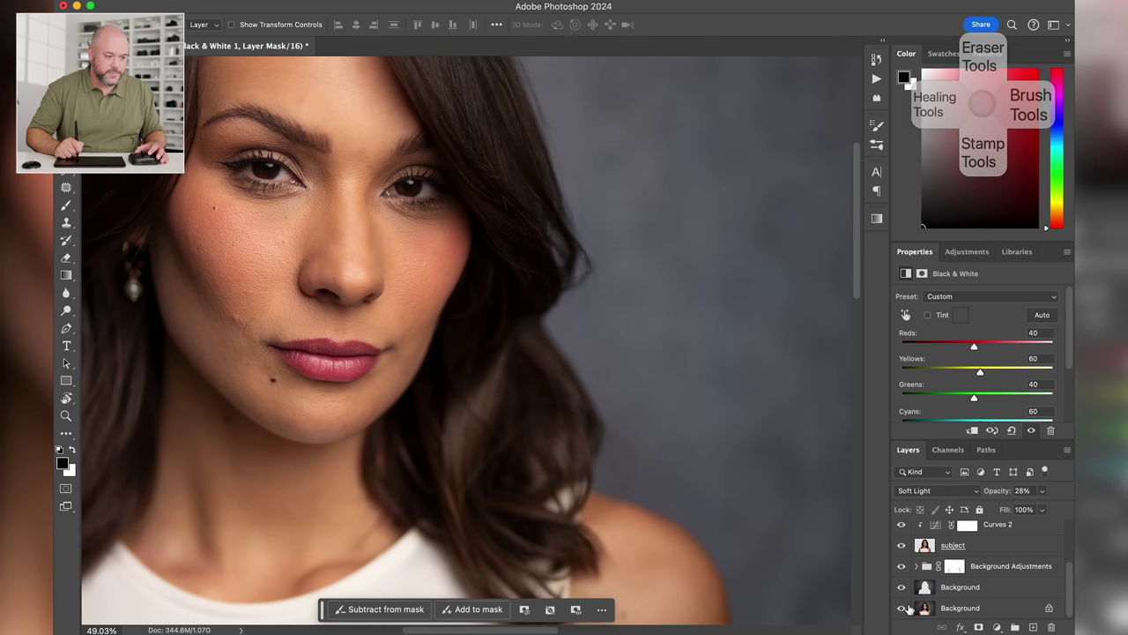
pyautogui.keyDown('alt'); pyautogui.click(904, 607); pyautogui.keyUp('alt')
pyautogui.keyDown('alt'); pyautogui.click(905, 606); pyautogui.keyUp('alt')
pyautogui.keyDown('alt'); pyautogui.click(905, 607); pyautogui.keyUp('alt')
pyautogui.keyDown('alt'); pyautogui.click(911, 610); pyautogui.keyUp('alt')
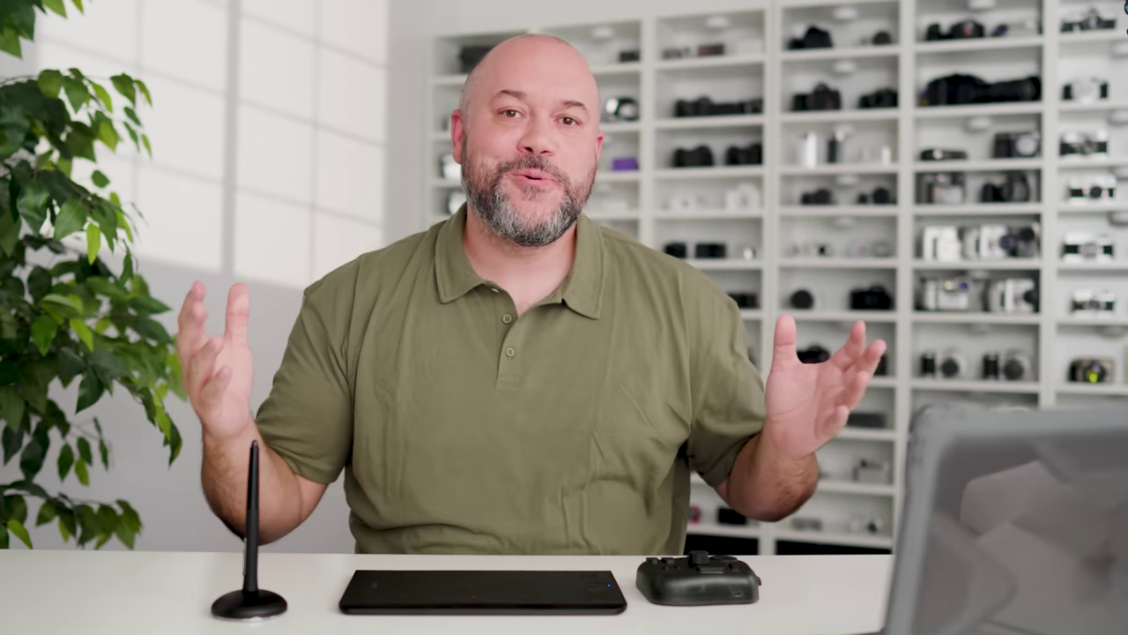